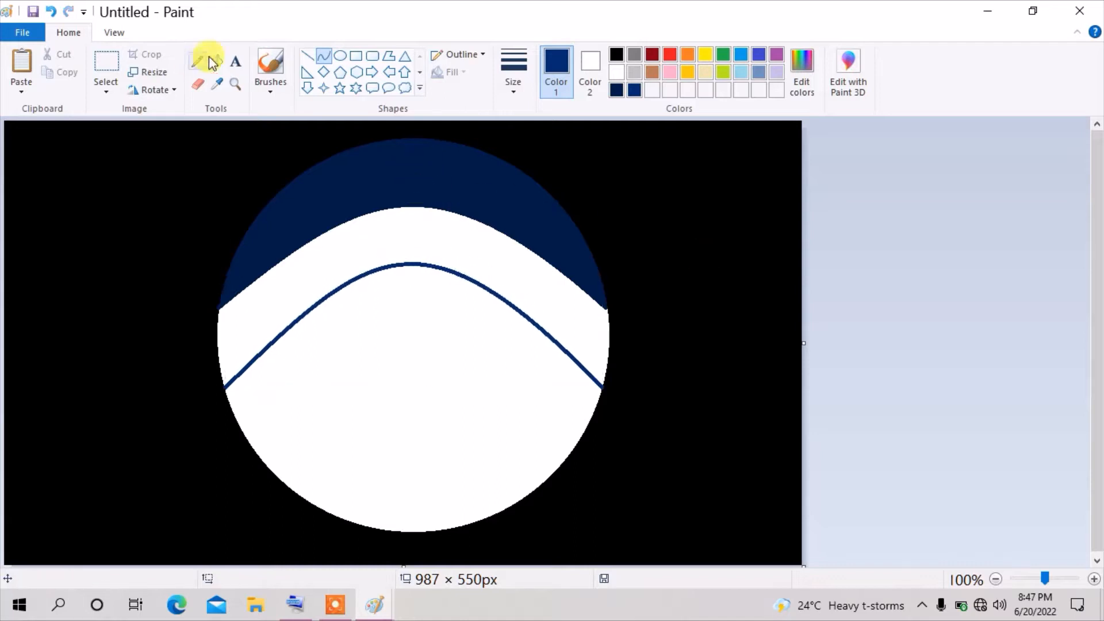
Fill the white band above the drawn curve with the current dark blue and mix a brighter blue, RGB 0, 55, 147.
{"action": "left_click", "coordinate": [216, 61]}
{"action": "left_click", "coordinate": [414, 239]}
{"action": "left_click", "coordinate": [802, 72]}
{"action": "left_click_drag", "start_coordinate": [727, 308], "coordinate": [727, 298]}
{"action": "left_click", "coordinate": [402, 411]}
Draw an arched curve about 414 × 209 px across the circle and fill the white band above it with the same blue.
{"action": "left_click", "coordinate": [324, 56]}
{"action": "left_click_drag", "start_coordinate": [247, 438], "coordinate": [580, 437]}
{"action": "left_click_drag", "start_coordinate": [403, 354], "coordinate": [422, 330]}
{"action": "left_click_drag", "start_coordinate": [407, 244], "coordinate": [402, 269]}
{"action": "left_click", "coordinate": [215, 61]}
{"action": "left_click", "coordinate": [414, 299]}
Add a brighter blue band below the last one, bounded by an arched curve about 358 × 175 px across the circle.
{"action": "left_click", "coordinate": [801, 72]}
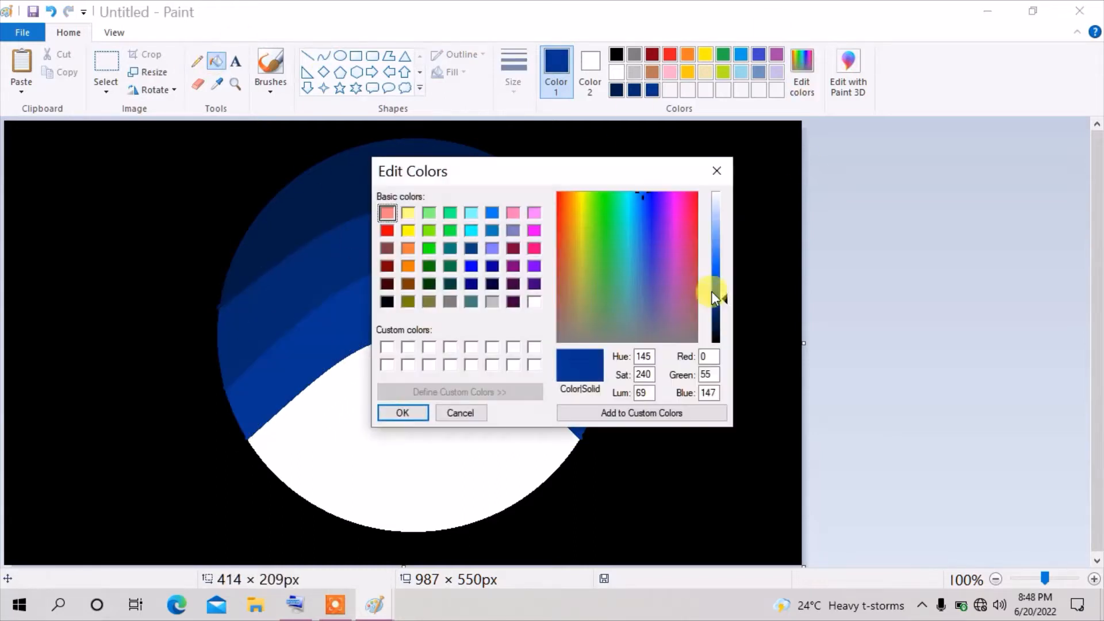
{"action": "left_click", "coordinate": [402, 412]}
{"action": "left_click", "coordinate": [324, 56]}
{"action": "left_click_drag", "start_coordinate": [272, 468], "coordinate": [561, 466]}
{"action": "left_click_drag", "start_coordinate": [345, 391], "coordinate": [420, 329]}
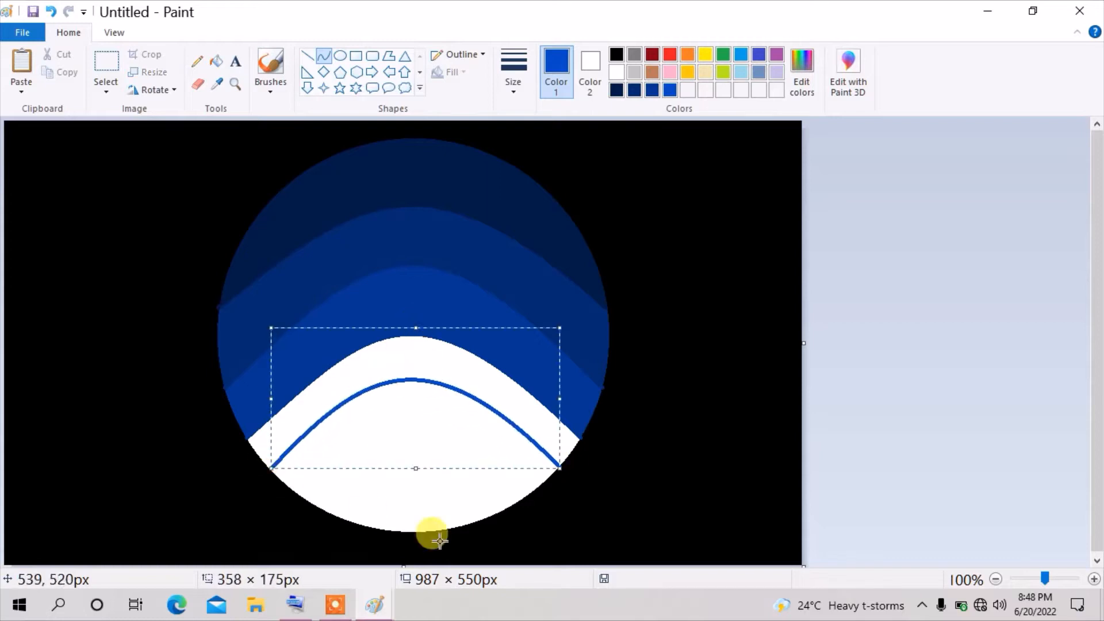
{"action": "left_click", "coordinate": [215, 62]}
{"action": "left_click", "coordinate": [414, 360]}
Add a still brighter blue band in the lower part of the circle, bounded by an arched curve about 253 × 102 px.
{"action": "left_click", "coordinate": [805, 73]}
{"action": "left_click_drag", "start_coordinate": [727, 282], "coordinate": [727, 262]}
{"action": "left_click", "coordinate": [402, 413]}
{"action": "left_click", "coordinate": [323, 56]}
{"action": "left_click_drag", "start_coordinate": [311, 502], "coordinate": [510, 502]}
{"action": "left_click_drag", "start_coordinate": [469, 455], "coordinate": [480, 429]}
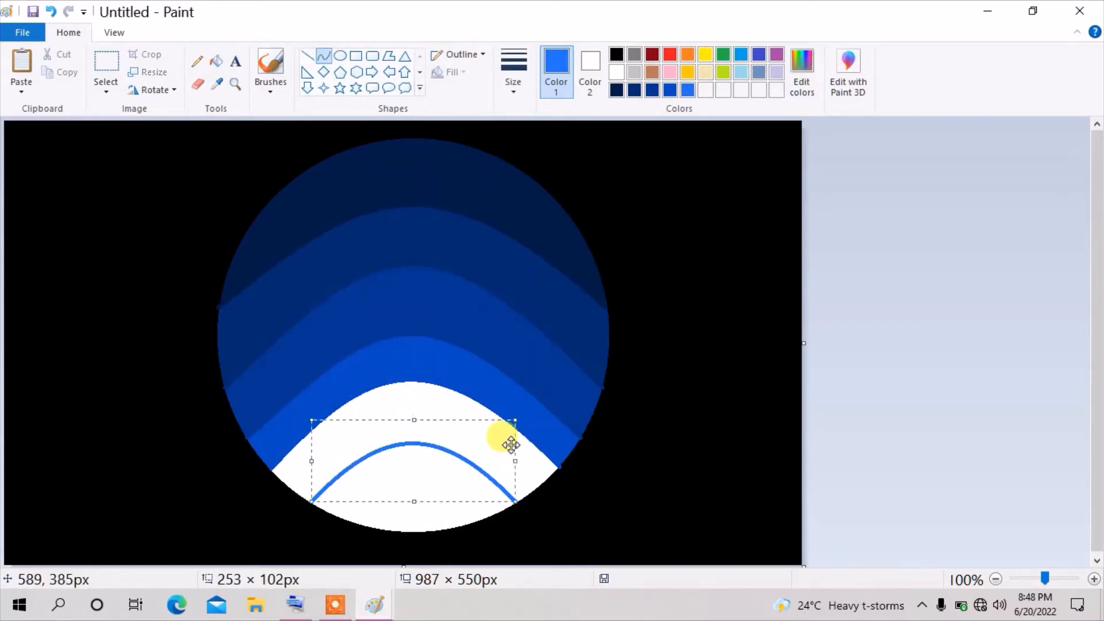
{"action": "left_click", "coordinate": [216, 61]}
{"action": "left_click", "coordinate": [413, 417]}
Mix a light blue and fill the remaining white segment at the bottom of the circle with it.
{"action": "left_click", "coordinate": [801, 77]}
{"action": "left_click_drag", "start_coordinate": [727, 262], "coordinate": [727, 237]}
{"action": "left_click", "coordinate": [402, 413]}
{"action": "left_click", "coordinate": [413, 489]}
Airbrush the upper edges of the two lightest bands with their own blues to soften the transitions.
{"action": "left_click", "coordinate": [270, 91]}
{"action": "left_click", "coordinate": [367, 116]}
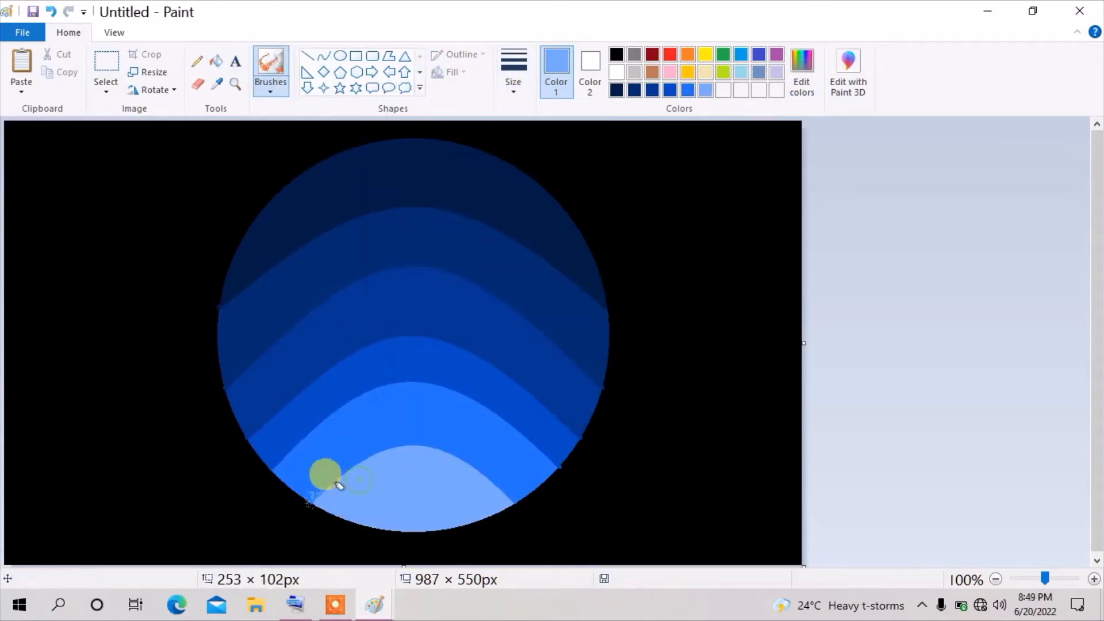
{"action": "mouse_move", "coordinate": [327, 474]}
{"action": "left_mouse_down"}
{"action": "mouse_move", "coordinate": [380, 441]}
{"action": "mouse_move", "coordinate": [470, 460]}
{"action": "mouse_move", "coordinate": [293, 469]}
{"action": "mouse_move", "coordinate": [355, 456]}
{"action": "mouse_move", "coordinate": [375, 430]}
{"action": "mouse_move", "coordinate": [459, 464]}
{"action": "mouse_move", "coordinate": [486, 458]}
{"action": "left_mouse_up"}
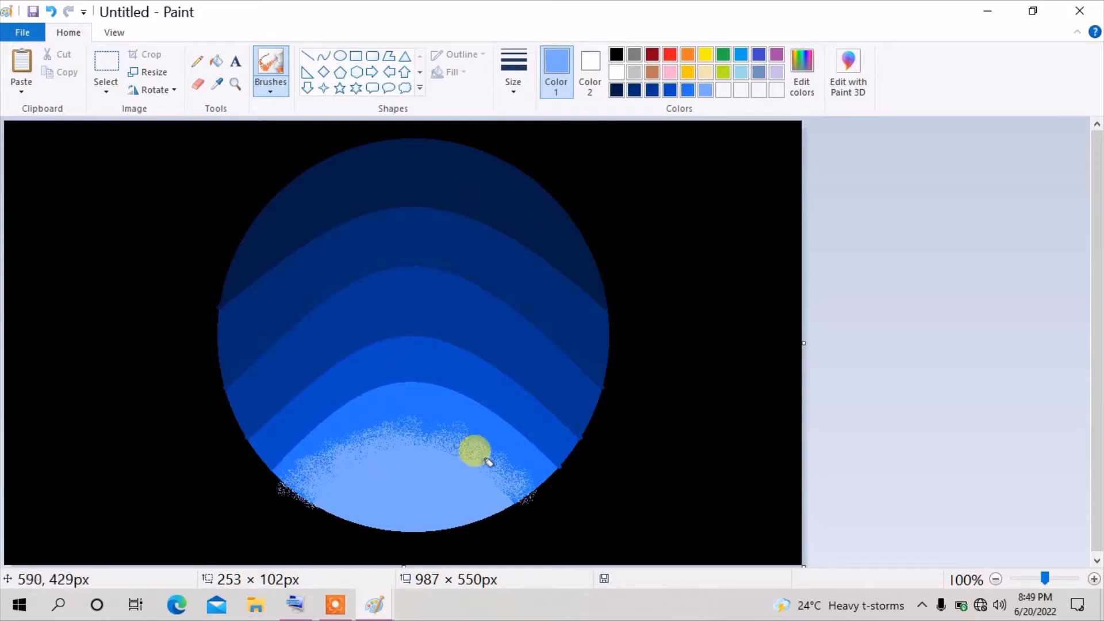
{"action": "left_click", "coordinate": [688, 89]}
{"action": "mouse_move", "coordinate": [298, 447]}
{"action": "left_mouse_down"}
{"action": "mouse_move", "coordinate": [350, 378]}
{"action": "mouse_move", "coordinate": [301, 414]}
{"action": "mouse_move", "coordinate": [388, 368]}
{"action": "mouse_move", "coordinate": [471, 385]}
{"action": "mouse_move", "coordinate": [522, 423]}
{"action": "mouse_move", "coordinate": [502, 407]}
{"action": "mouse_move", "coordinate": [516, 399]}
{"action": "mouse_move", "coordinate": [449, 355]}
{"action": "mouse_move", "coordinate": [300, 403]}
{"action": "mouse_move", "coordinate": [333, 375]}
{"action": "mouse_move", "coordinate": [479, 396]}
{"action": "left_mouse_up"}
Airbrush the upper edges of the next three darker bands with their own blues to blend them upward.
{"action": "left_click", "coordinate": [670, 90]}
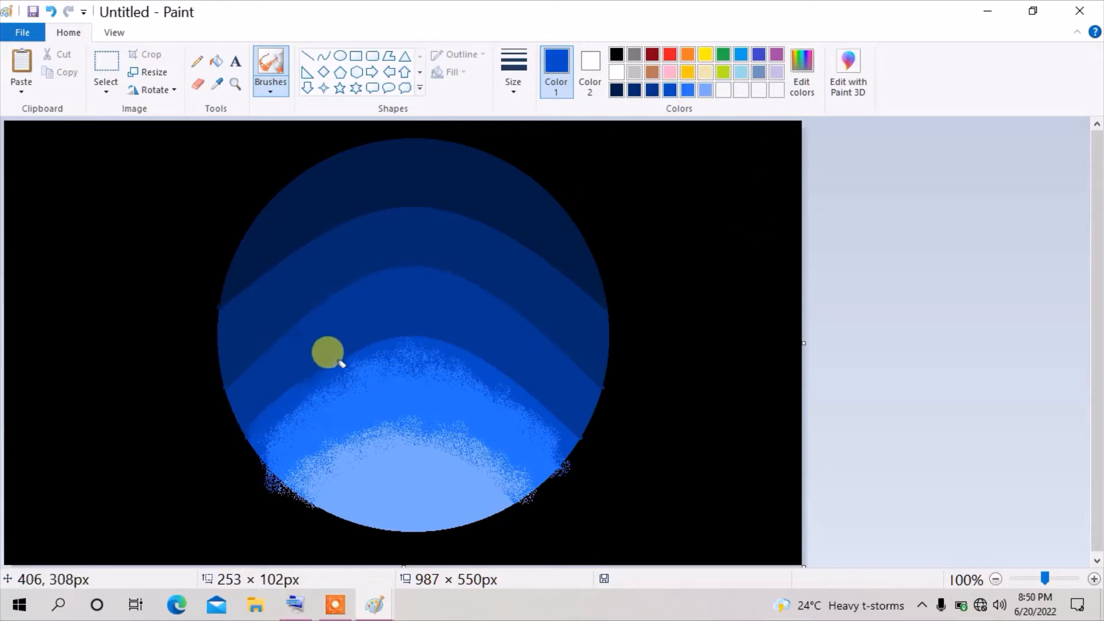
{"action": "mouse_move", "coordinate": [382, 335]}
{"action": "left_mouse_down"}
{"action": "mouse_move", "coordinate": [454, 338]}
{"action": "mouse_move", "coordinate": [578, 431]}
{"action": "mouse_move", "coordinate": [489, 355]}
{"action": "mouse_move", "coordinate": [523, 364]}
{"action": "mouse_move", "coordinate": [280, 385]}
{"action": "mouse_move", "coordinate": [305, 342]}
{"action": "mouse_move", "coordinate": [297, 385]}
{"action": "mouse_move", "coordinate": [377, 302]}
{"action": "mouse_move", "coordinate": [514, 346]}
{"action": "mouse_move", "coordinate": [537, 370]}
{"action": "left_mouse_up"}
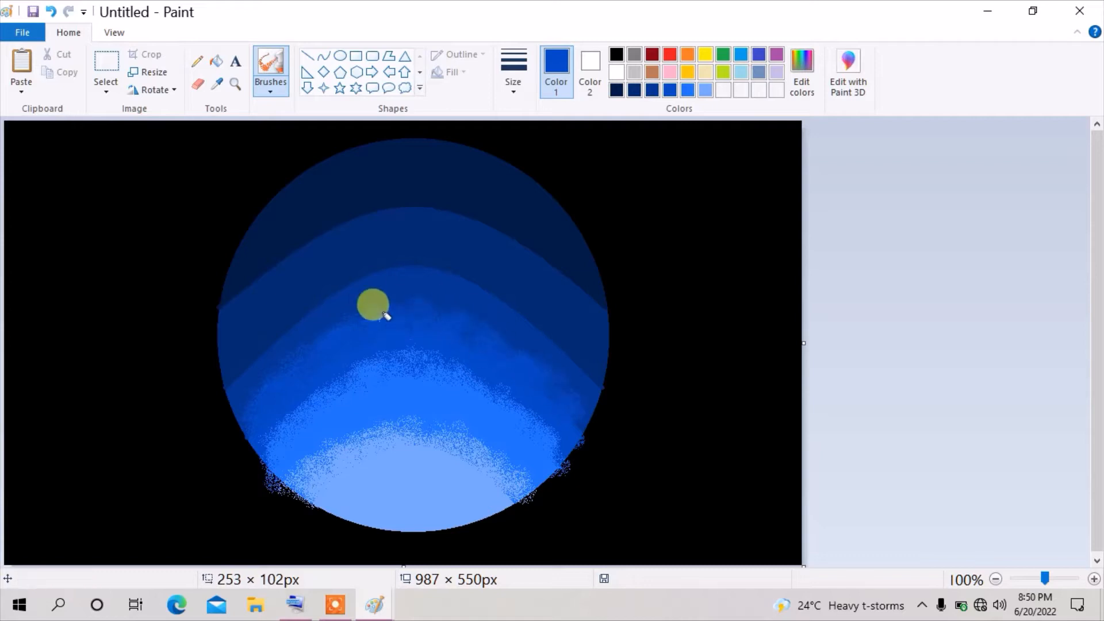
{"action": "left_click_drag", "start_coordinate": [279, 308], "coordinate": [260, 354]}
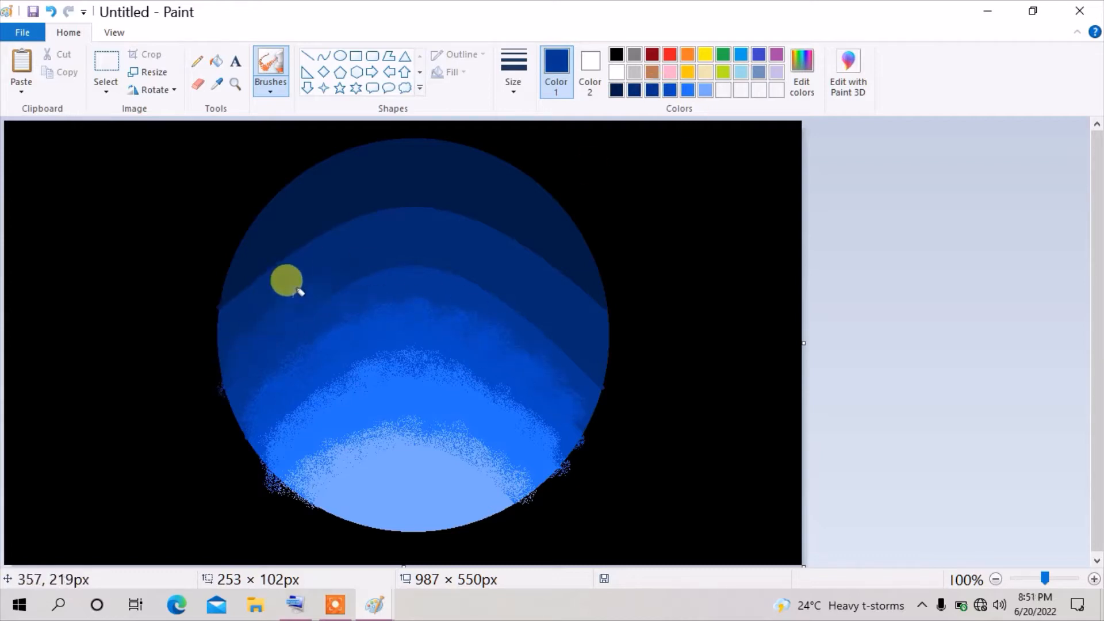
{"action": "mouse_move", "coordinate": [401, 247]}
{"action": "left_mouse_down"}
{"action": "mouse_move", "coordinate": [482, 266]}
{"action": "mouse_move", "coordinate": [539, 297]}
{"action": "mouse_move", "coordinate": [468, 262]}
{"action": "mouse_move", "coordinate": [556, 322]}
{"action": "mouse_move", "coordinate": [532, 310]}
{"action": "left_mouse_up"}
{"action": "mouse_move", "coordinate": [340, 270]}
{"action": "left_mouse_down"}
{"action": "mouse_move", "coordinate": [266, 252]}
{"action": "mouse_move", "coordinate": [231, 277]}
{"action": "mouse_move", "coordinate": [341, 221]}
{"action": "left_mouse_up"}
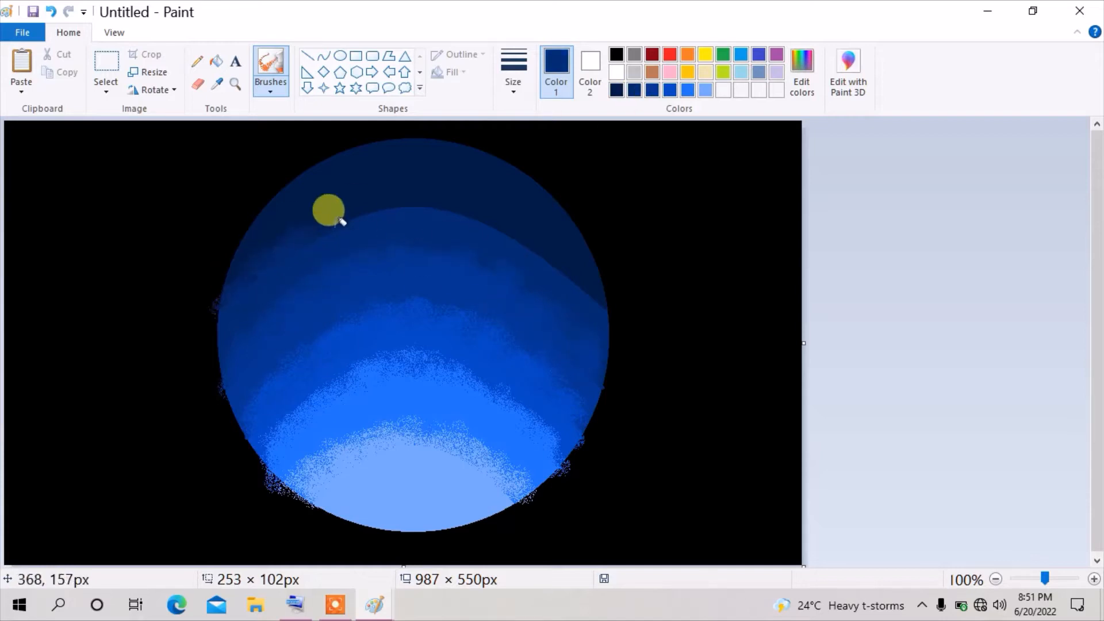
{"action": "mouse_move", "coordinate": [295, 248]}
{"action": "left_mouse_down"}
{"action": "mouse_move", "coordinate": [396, 196]}
{"action": "mouse_move", "coordinate": [513, 220]}
{"action": "mouse_move", "coordinate": [549, 235]}
{"action": "mouse_move", "coordinate": [580, 273]}
{"action": "mouse_move", "coordinate": [511, 243]}
{"action": "mouse_move", "coordinate": [501, 222]}
{"action": "mouse_move", "coordinate": [378, 195]}
{"action": "left_mouse_up"}
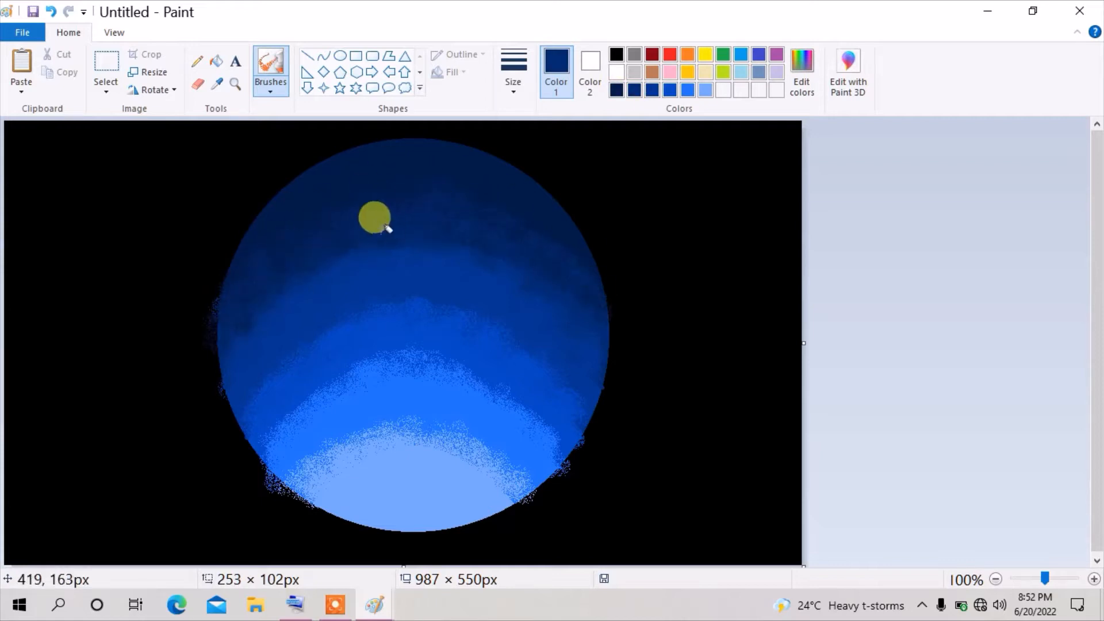
Go over the bands again with the airbrush, from dark blue down to light blue, to smooth the circle's gradient.
{"action": "left_click_drag", "start_coordinate": [250, 342], "coordinate": [371, 242]}
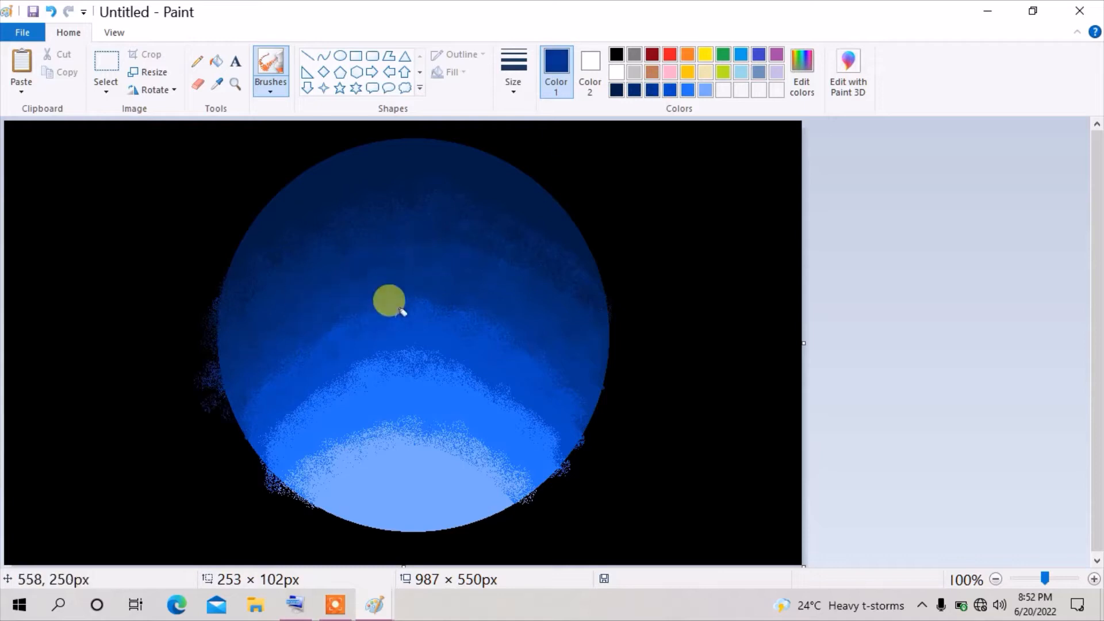
{"action": "mouse_move", "coordinate": [315, 369]}
{"action": "left_mouse_down"}
{"action": "mouse_move", "coordinate": [431, 312]}
{"action": "mouse_move", "coordinate": [513, 356]}
{"action": "mouse_move", "coordinate": [391, 313]}
{"action": "left_mouse_up"}
{"action": "left_click", "coordinate": [670, 90]}
{"action": "mouse_move", "coordinate": [285, 394]}
{"action": "left_mouse_down"}
{"action": "mouse_move", "coordinate": [276, 424]}
{"action": "mouse_move", "coordinate": [407, 363]}
{"action": "mouse_move", "coordinate": [371, 341]}
{"action": "mouse_move", "coordinate": [518, 406]}
{"action": "mouse_move", "coordinate": [441, 378]}
{"action": "left_mouse_up"}
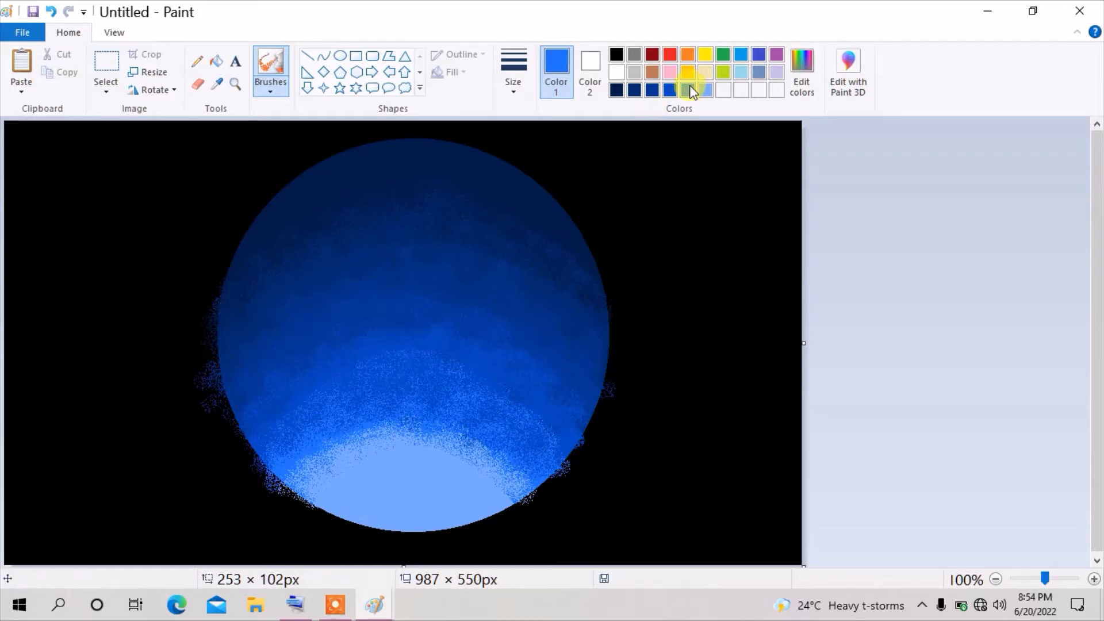
{"action": "mouse_move", "coordinate": [357, 428]}
{"action": "left_mouse_down"}
{"action": "mouse_move", "coordinate": [370, 397]}
{"action": "mouse_move", "coordinate": [477, 422]}
{"action": "mouse_move", "coordinate": [334, 451]}
{"action": "mouse_move", "coordinate": [471, 433]}
{"action": "mouse_move", "coordinate": [433, 431]}
{"action": "left_mouse_up"}
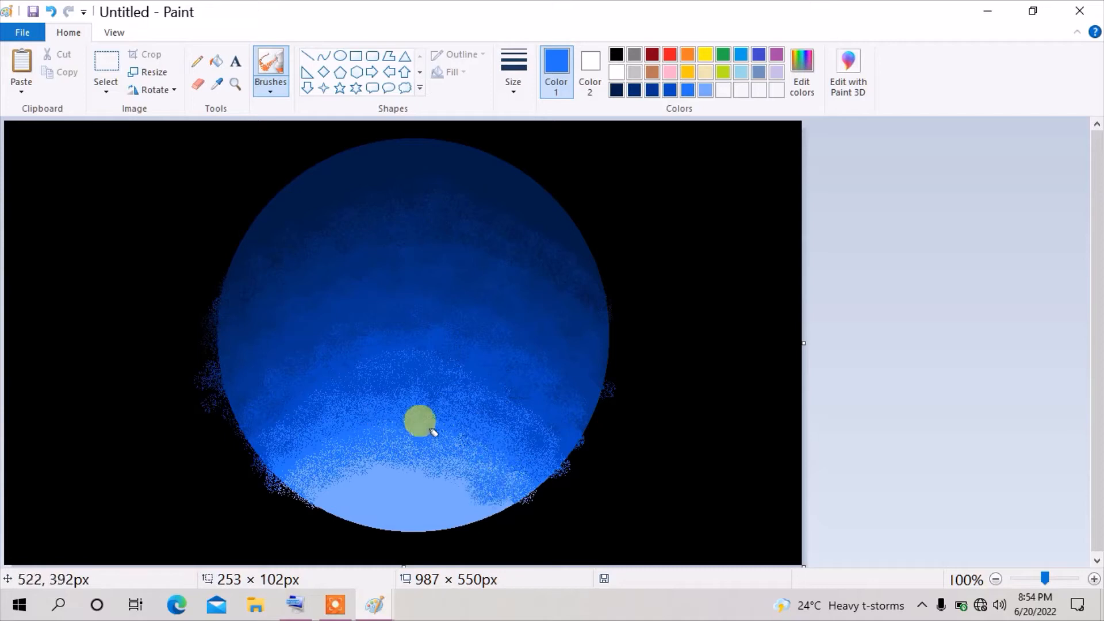
{"action": "left_click", "coordinate": [705, 90]}
{"action": "mouse_move", "coordinate": [498, 493]}
{"action": "left_mouse_down"}
{"action": "mouse_move", "coordinate": [304, 472]}
{"action": "mouse_move", "coordinate": [476, 469]}
{"action": "mouse_move", "coordinate": [510, 496]}
{"action": "left_mouse_up"}
Set up a black, unfilled ellipse and increase its outline thickness using the On-Screen Keyboard.
{"action": "left_click", "coordinate": [339, 56]}
{"action": "left_click", "coordinate": [452, 71]}
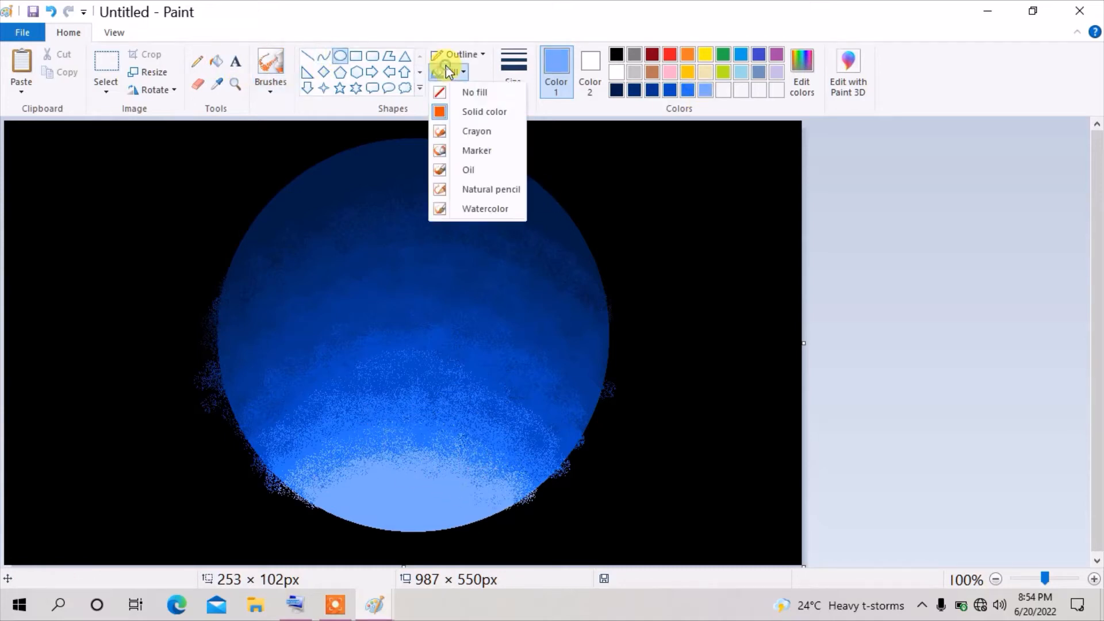
{"action": "left_click", "coordinate": [455, 69]}
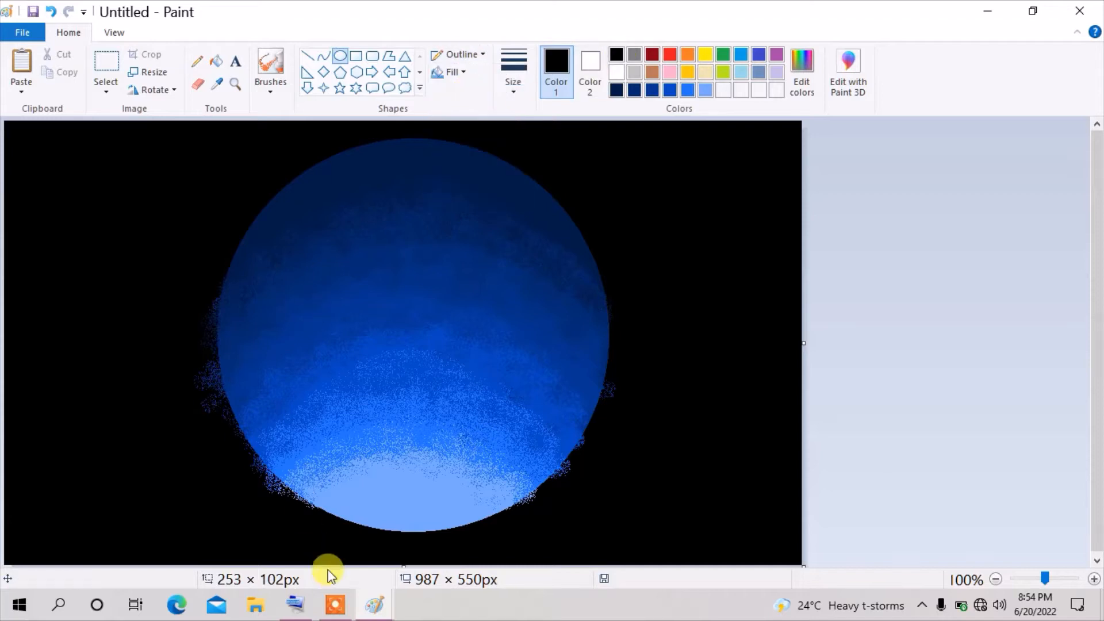
{"action": "left_click", "coordinate": [295, 605]}
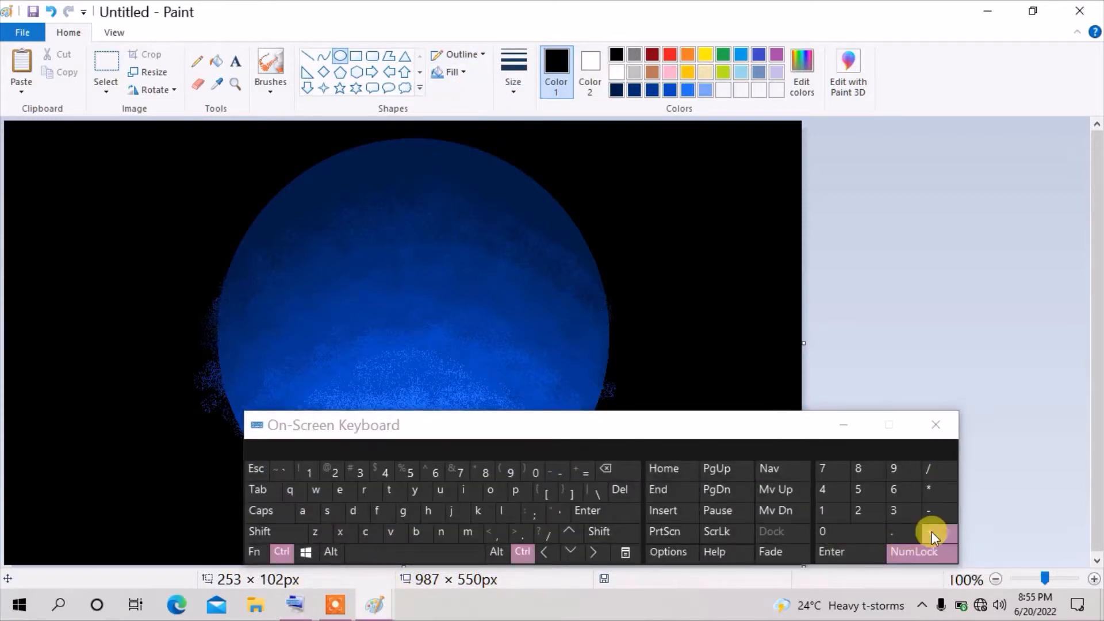
{"action": "left_click", "coordinate": [932, 531]}
{"action": "left_click", "coordinate": [843, 426]}
Draw a thick black ring around the blue circle and adjust its sides so it covers the stray airbrush specks.
{"action": "left_click_drag", "start_coordinate": [212, 154], "coordinate": [603, 543]}
{"action": "left_click_drag", "start_coordinate": [601, 335], "coordinate": [626, 334]}
{"action": "mouse_move", "coordinate": [190, 343]}
{"action": "left_mouse_down"}
{"action": "mouse_move", "coordinate": [192, 330]}
{"action": "mouse_move", "coordinate": [202, 334]}
{"action": "left_mouse_up"}
{"action": "left_click_drag", "start_coordinate": [414, 544], "coordinate": [416, 541]}
{"action": "left_click", "coordinate": [690, 363]}
{"action": "left_click", "coordinate": [308, 56]}
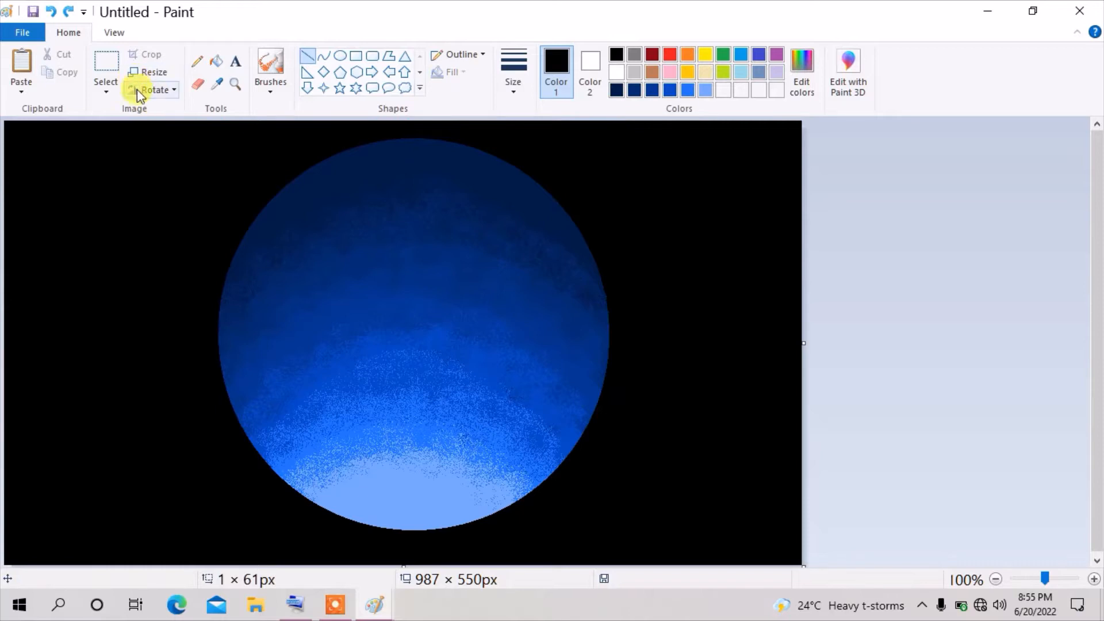
{"action": "left_click", "coordinate": [147, 73]}
{"action": "left_click", "coordinate": [224, 86]}
Select a rectangular area of about 621 × 536 px around the blue circle and copy it.
{"action": "left_click", "coordinate": [106, 88]}
{"action": "left_click", "coordinate": [110, 234]}
{"action": "left_click", "coordinate": [105, 81]}
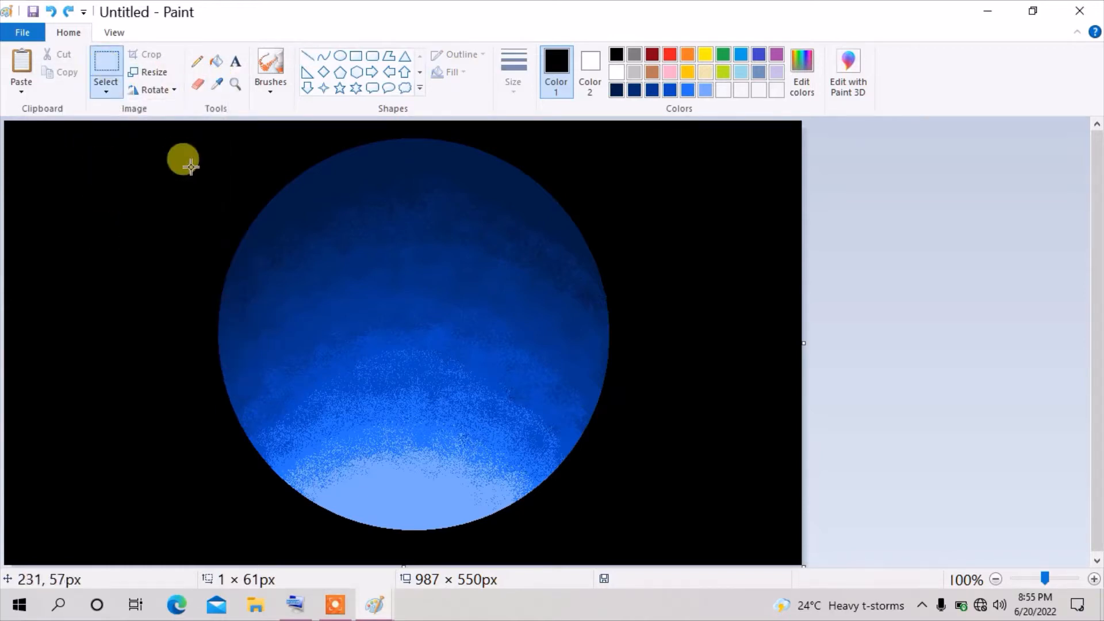
{"action": "left_click_drag", "start_coordinate": [168, 125], "coordinate": [669, 558]}
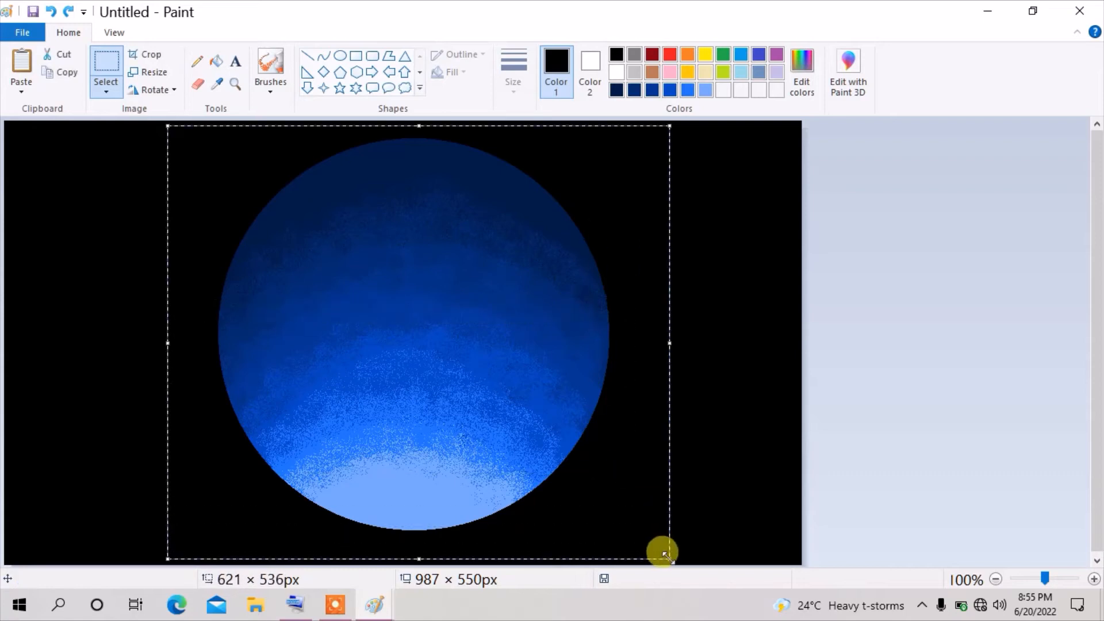
{"action": "right_click", "coordinate": [519, 374]}
{"action": "left_click", "coordinate": [527, 401]}
{"action": "left_click", "coordinate": [59, 74]}
{"action": "left_click", "coordinate": [62, 197]}
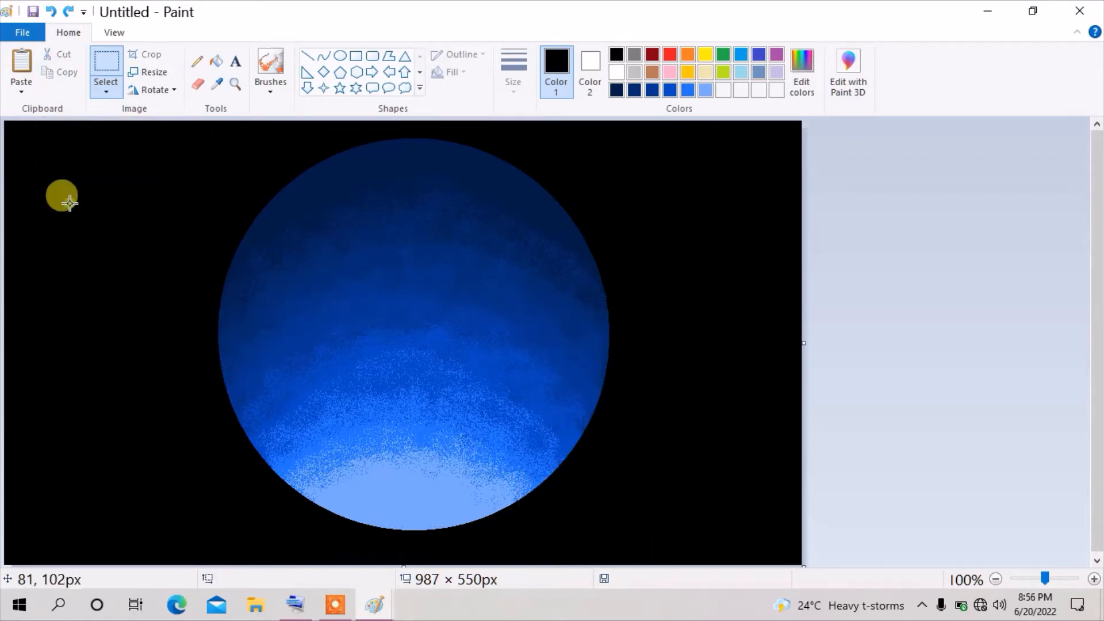
Switch to the blank Paint window and shrink its canvas to about 501 × 432 px.
{"action": "mouse_move", "coordinate": [371, 598]}
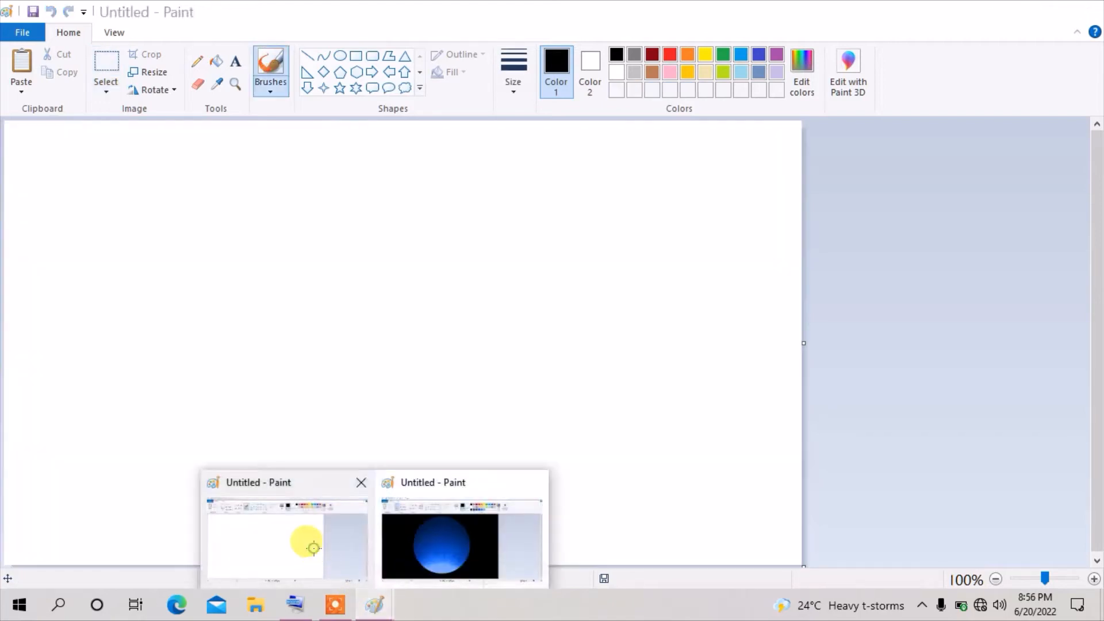
{"action": "left_click", "coordinate": [304, 542]}
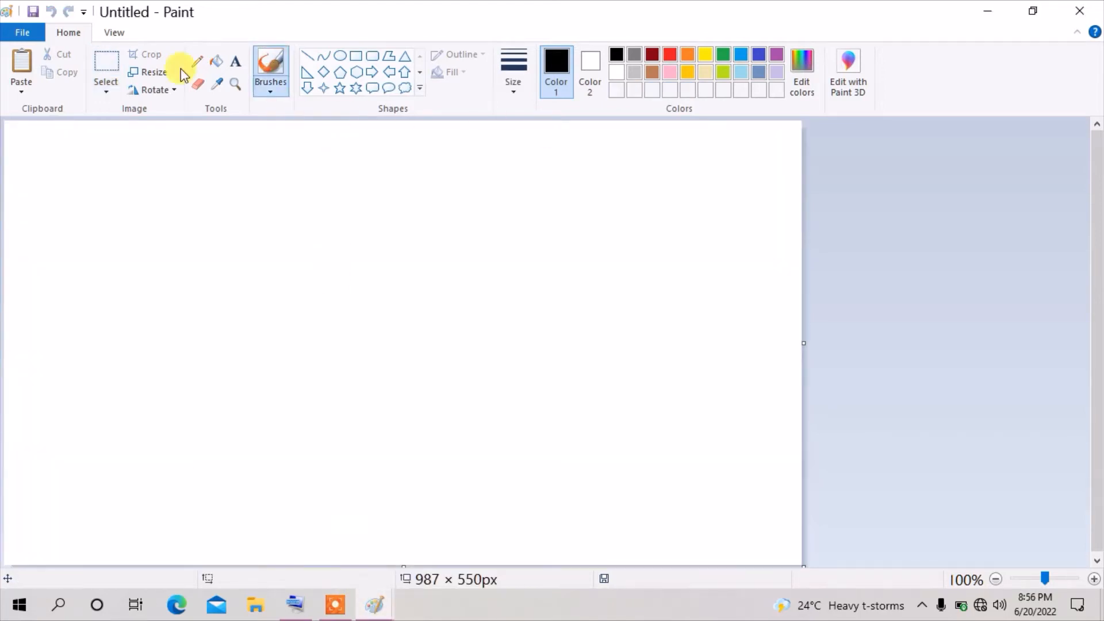
{"action": "left_click_drag", "start_coordinate": [804, 566], "coordinate": [410, 471]}
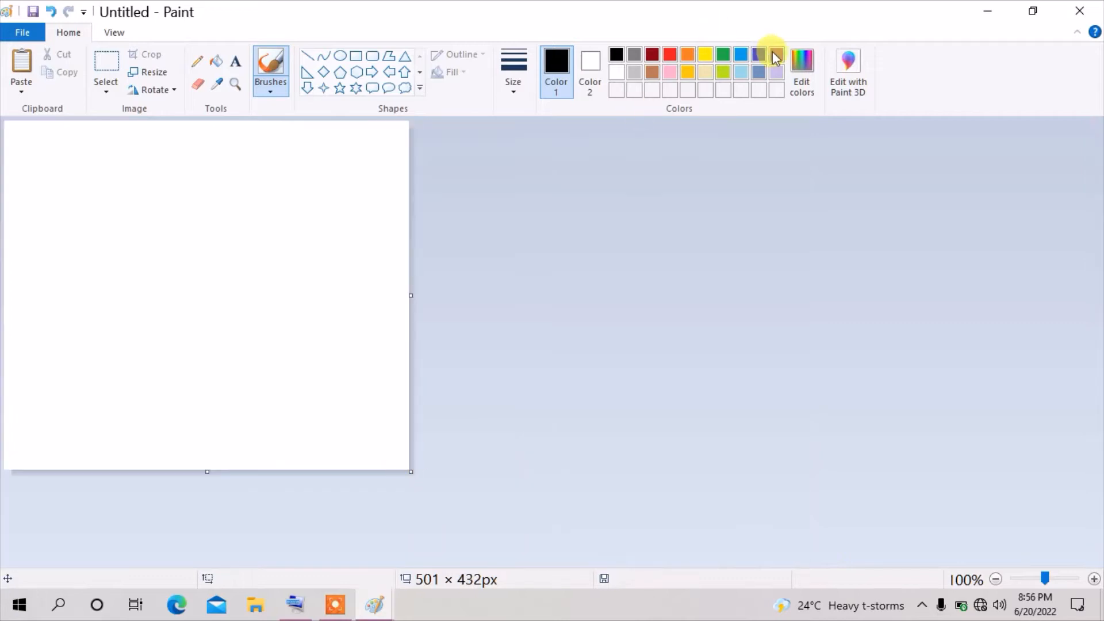
Mix a dark navy, RGB 13, 15, 47, and fill the canvas's upper-left corner, bounded by a diagonal line about 366 × 238 px.
{"action": "left_click", "coordinate": [759, 62]}
{"action": "left_click", "coordinate": [802, 69]}
{"action": "left_click", "coordinate": [721, 328]}
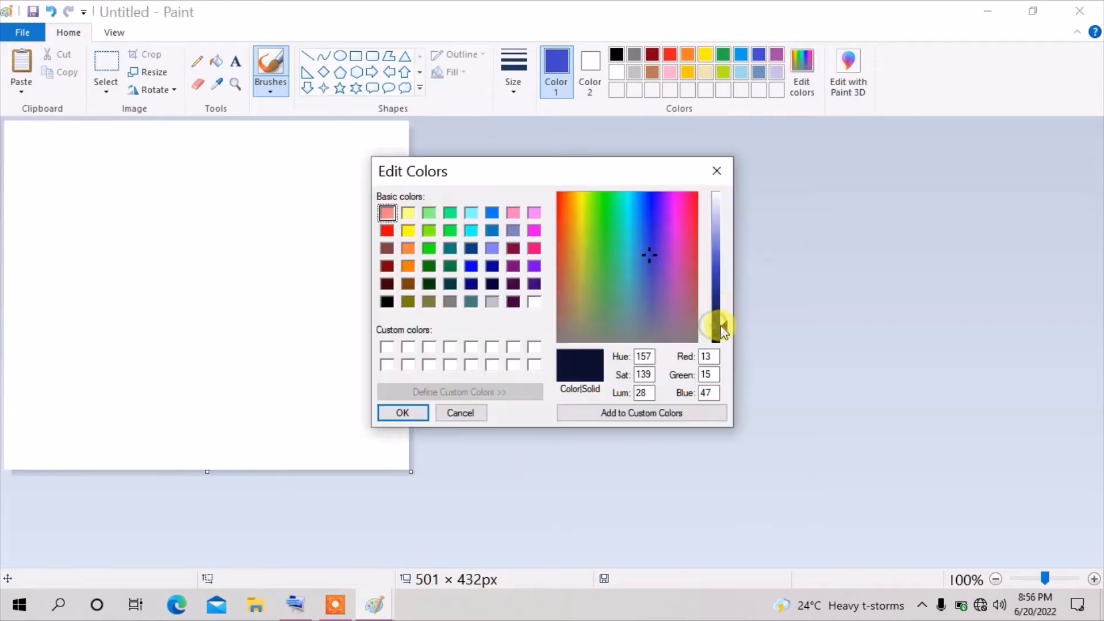
{"action": "left_click", "coordinate": [428, 412]}
{"action": "left_click", "coordinate": [307, 55]}
{"action": "mouse_move", "coordinate": [3, 303]}
{"action": "left_mouse_down"}
{"action": "mouse_move", "coordinate": [113, 177]}
{"action": "mouse_move", "coordinate": [291, 119]}
{"action": "left_mouse_up"}
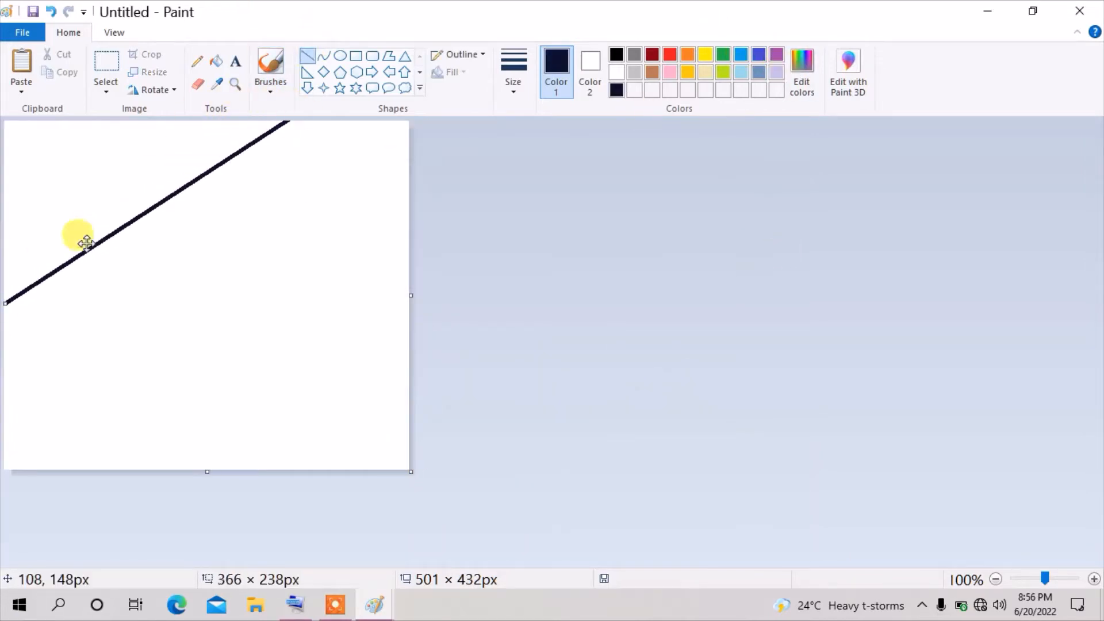
{"action": "left_click", "coordinate": [216, 61]}
{"action": "left_click", "coordinate": [115, 149]}
Mix a lighter navy blue as the drawing colour.
{"action": "left_click", "coordinate": [802, 69]}
{"action": "left_click", "coordinate": [719, 296]}
{"action": "left_click", "coordinate": [401, 410]}
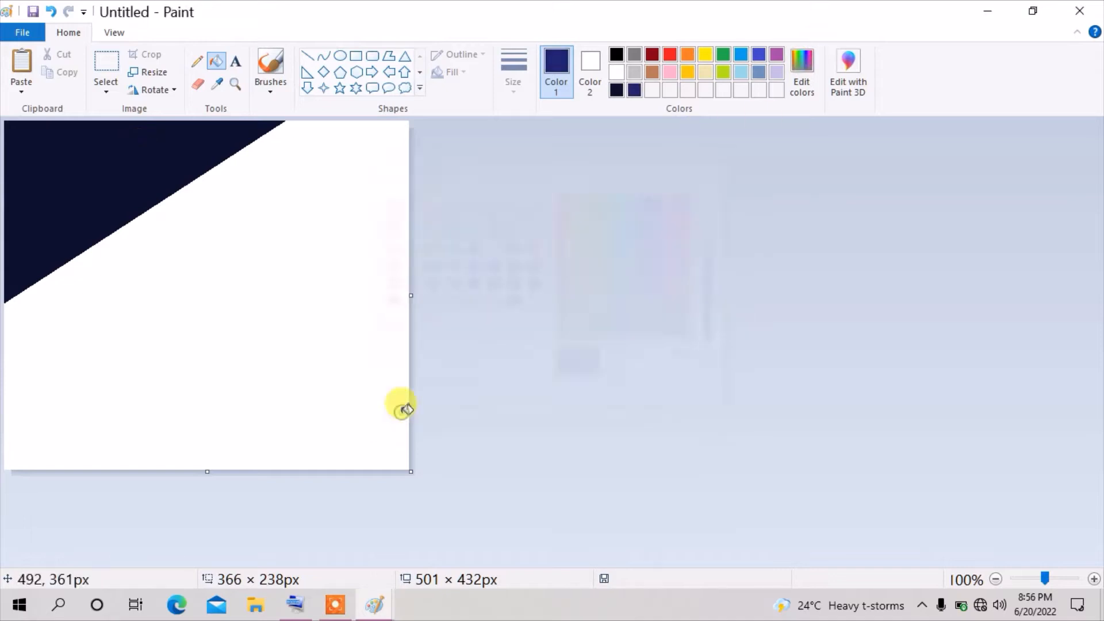
{"action": "left_click", "coordinate": [307, 56]}
{"action": "left_click_drag", "start_coordinate": [3, 388], "coordinate": [414, 117]}
{"action": "left_click", "coordinate": [217, 61]}
{"action": "left_click", "coordinate": [266, 151]}
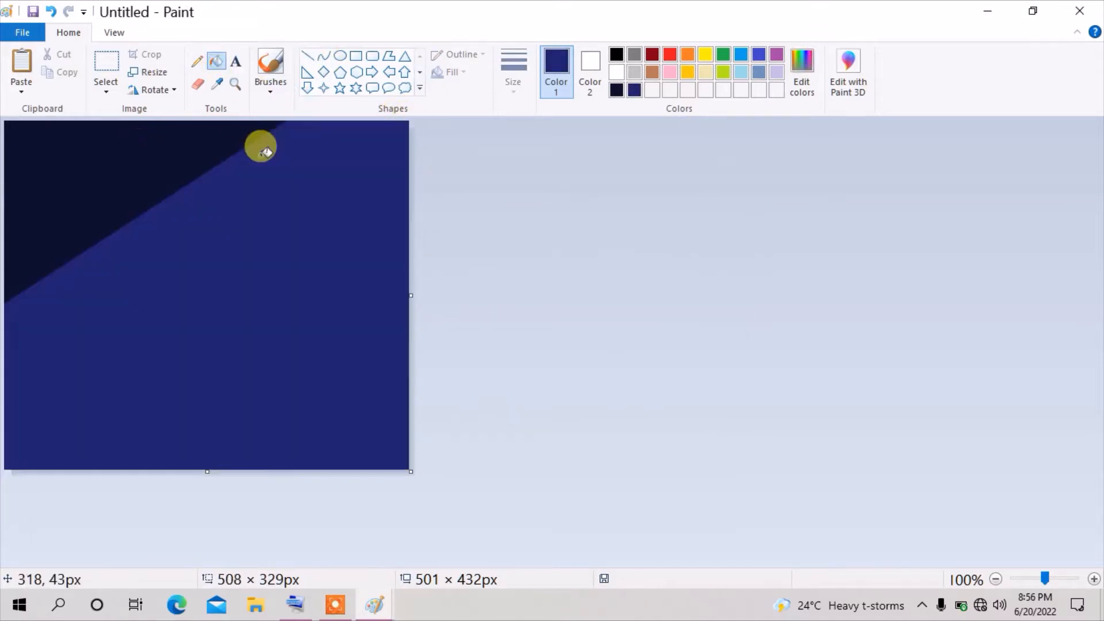
{"action": "key", "text": "ctrl+z"}
{"action": "key", "text": "ctrl+z"}
Draw a parallel diagonal line about 540 × 336 px below the navy corner and fill the strip between with the lighter navy.
{"action": "left_click", "coordinate": [307, 56]}
{"action": "left_click_drag", "start_coordinate": [3, 388], "coordinate": [439, 117]}
{"action": "left_click", "coordinate": [217, 61]}
{"action": "left_click", "coordinate": [266, 166]}
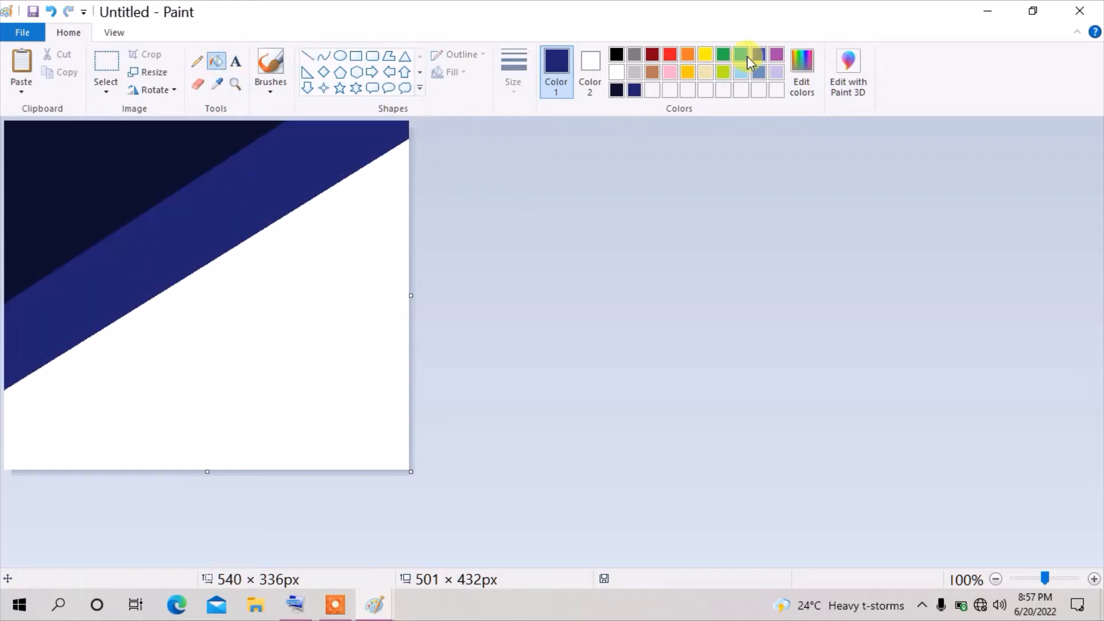
Add an indigo diagonal stripe below the navy one, bounded by a line about 516 × 323 px.
{"action": "left_click", "coordinate": [310, 58]}
{"action": "left_click_drag", "start_coordinate": [44, 469], "coordinate": [461, 205]}
{"action": "left_click", "coordinate": [305, 237]}
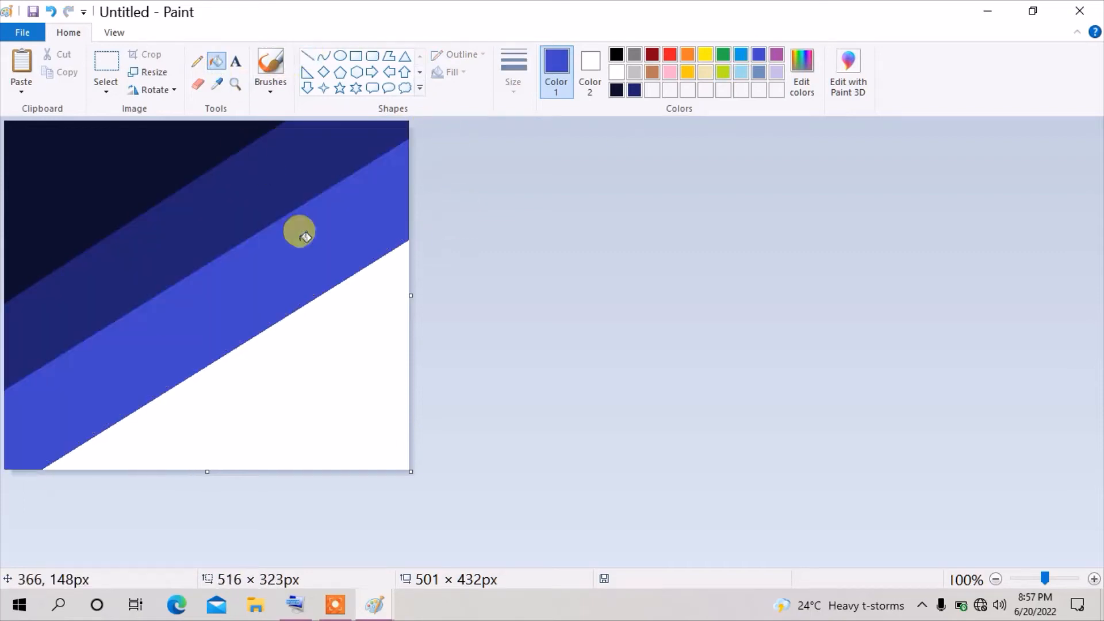
Add a turquoise diagonal stripe bounded by a line about 324 × 206 px and fill the remaining lower-right corner with light turquoise.
{"action": "left_click", "coordinate": [741, 55]}
{"action": "left_click", "coordinate": [307, 56]}
{"action": "left_click_drag", "start_coordinate": [221, 465], "coordinate": [481, 299]}
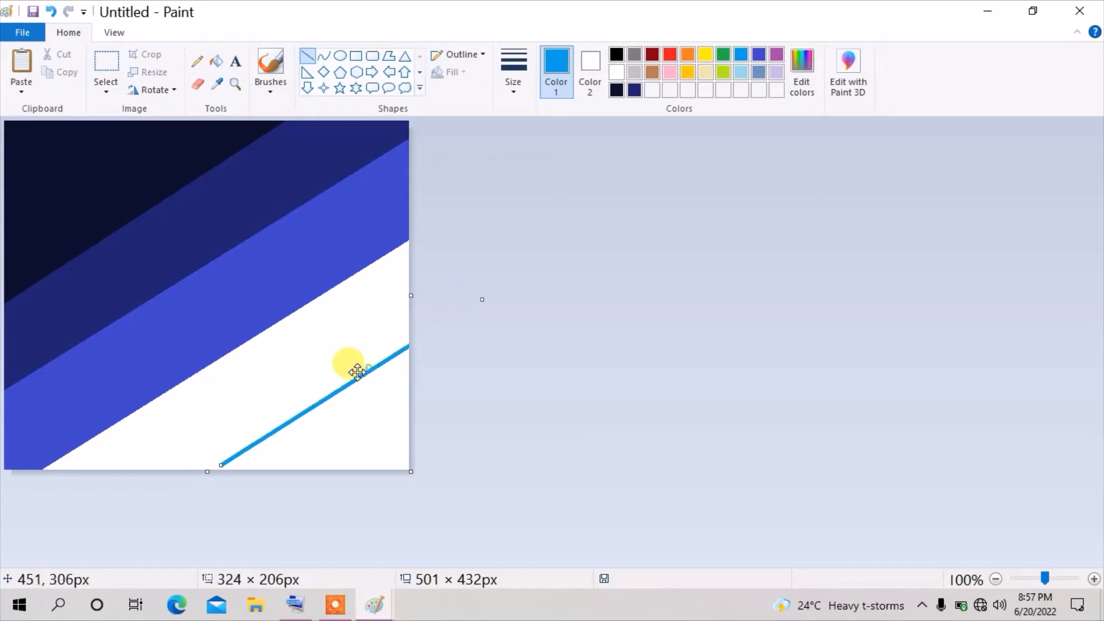
{"action": "left_click", "coordinate": [216, 61]}
{"action": "left_click", "coordinate": [320, 323]}
{"action": "left_click", "coordinate": [741, 72]}
{"action": "left_click", "coordinate": [386, 382]}
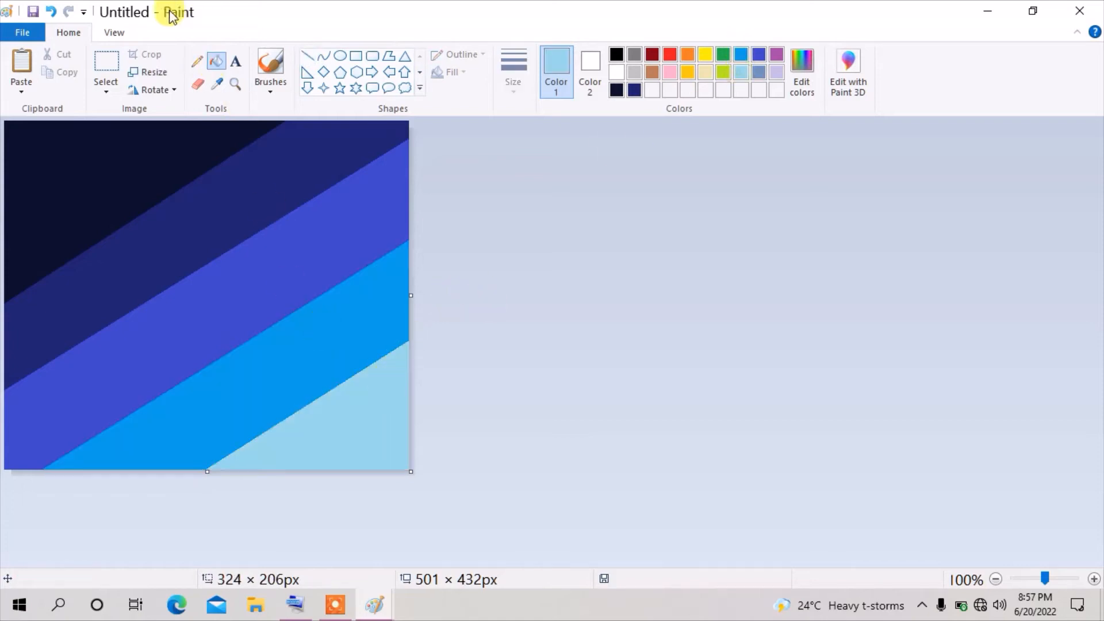
Resize the image to 1 × 550 px without maintaining the aspect ratio, and stretch its width to 987 px to form a gradient.
{"action": "left_click", "coordinate": [158, 66]}
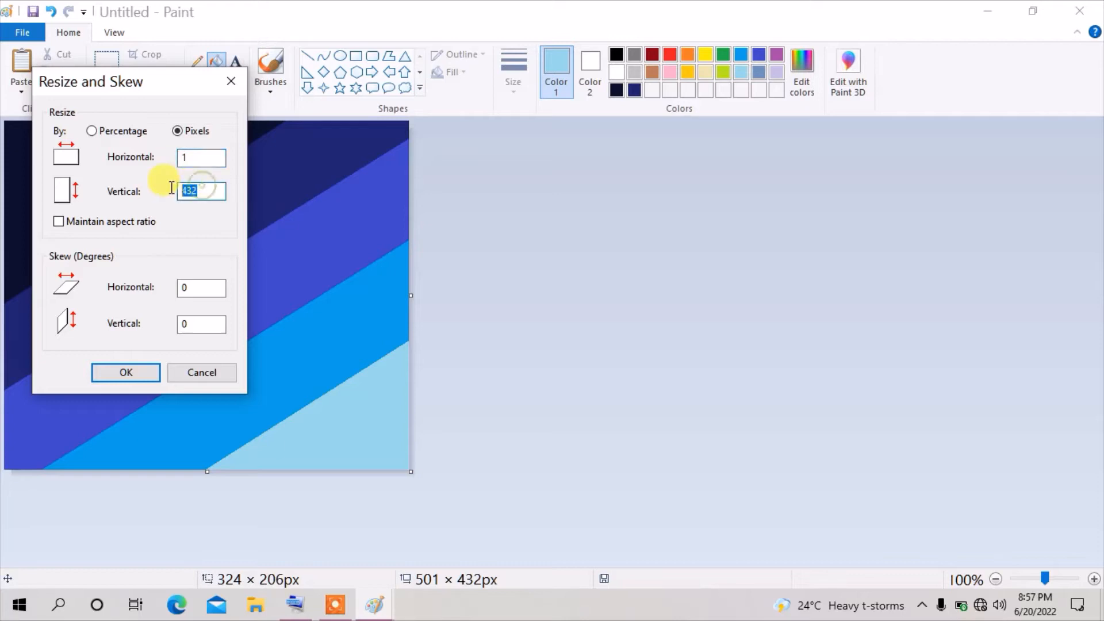
{"action": "left_click", "coordinate": [126, 372]}
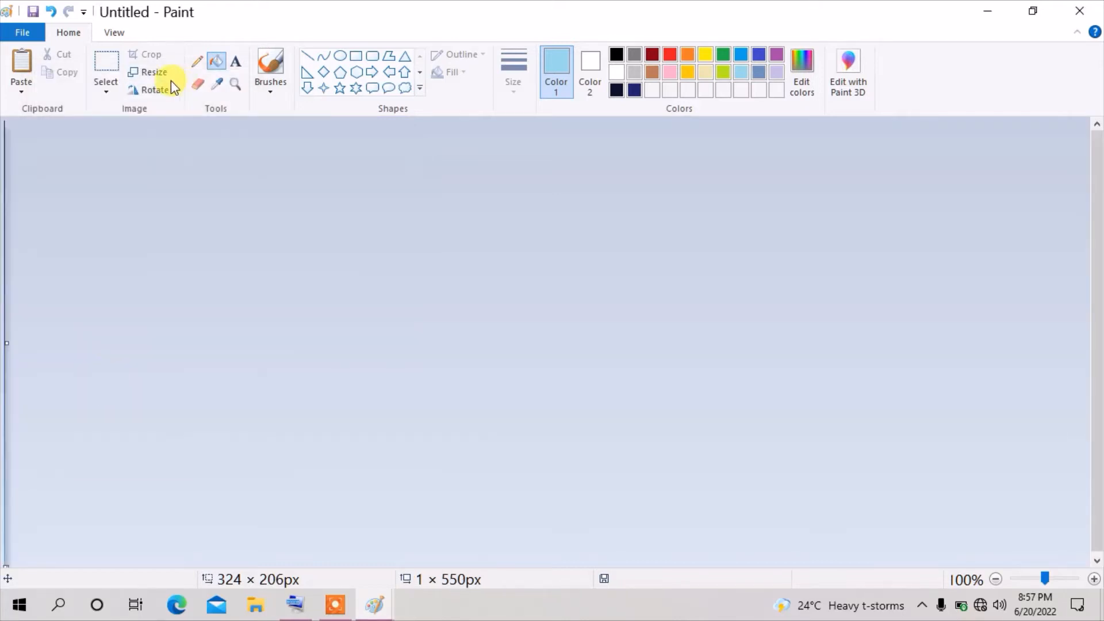
{"action": "left_click", "coordinate": [167, 72]}
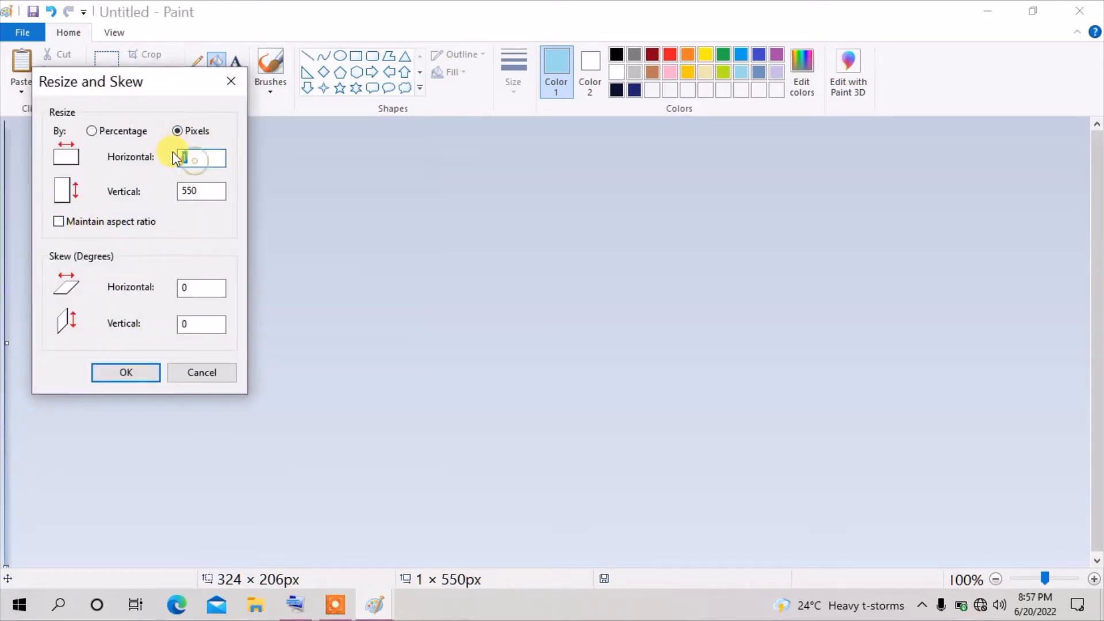
{"action": "type", "text": "987"}
{"action": "left_click", "coordinate": [115, 377]}
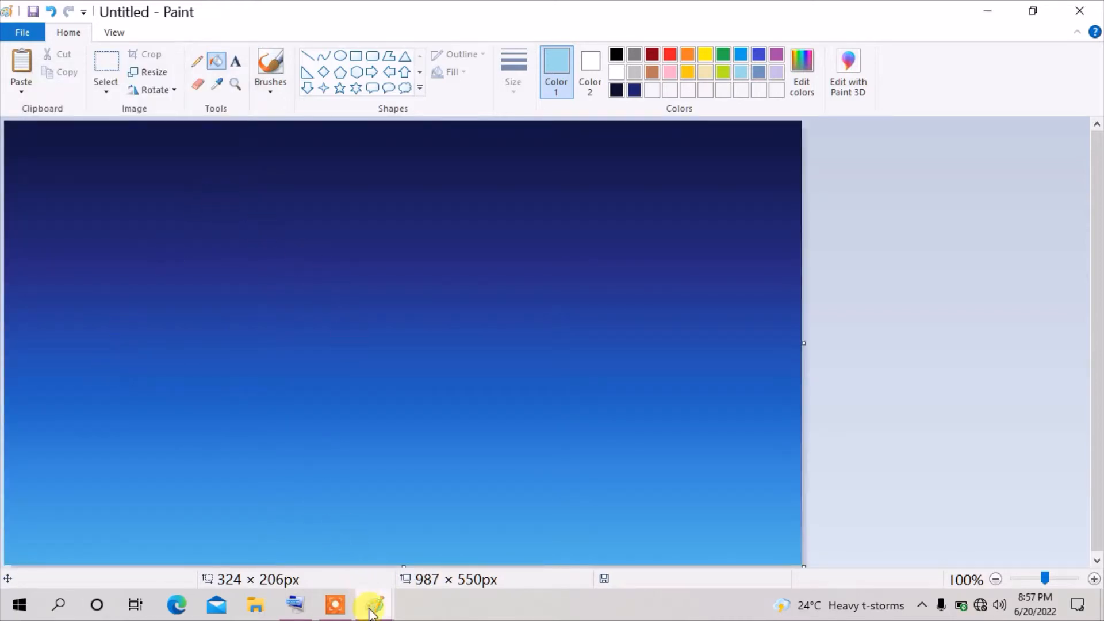
Switch to the circle canvas, select the area around the blue circle, about 669 × 523 px, and copy it.
{"action": "mouse_move", "coordinate": [375, 604]}
{"action": "left_click", "coordinate": [436, 542]}
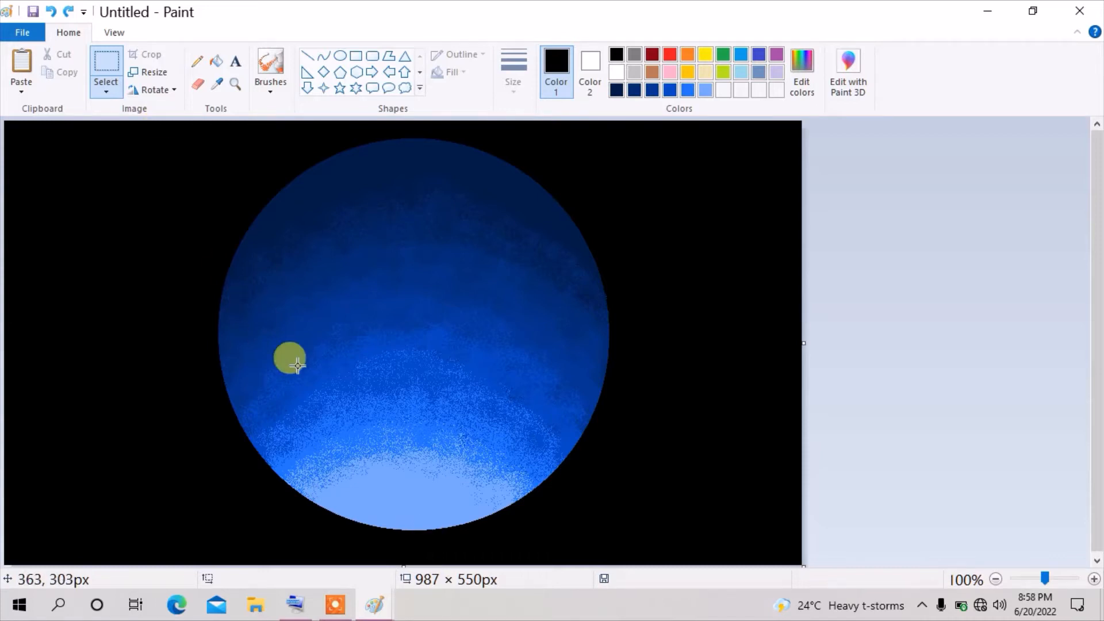
{"action": "left_click", "coordinate": [106, 99]}
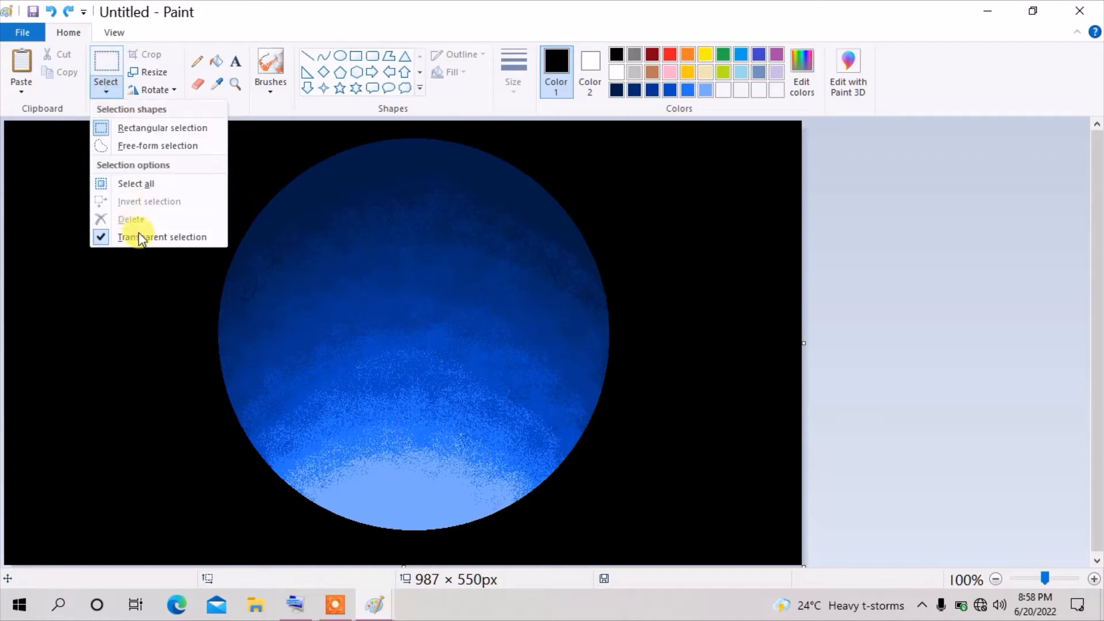
{"action": "left_click", "coordinate": [164, 128]}
{"action": "left_click_drag", "start_coordinate": [164, 129], "coordinate": [707, 553]}
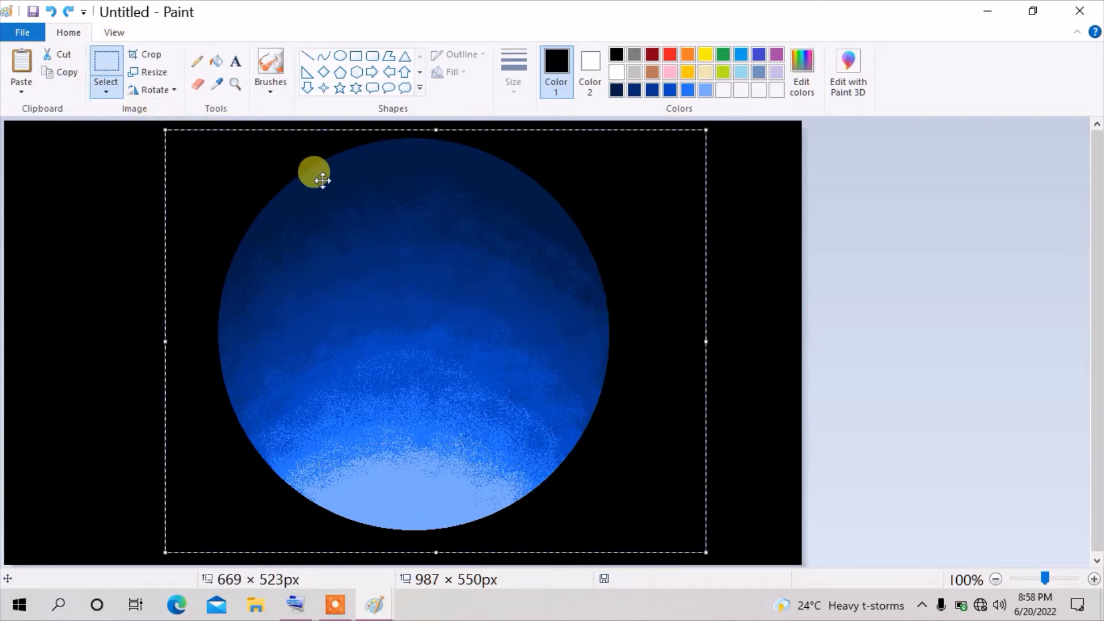
{"action": "right_click", "coordinate": [323, 180]}
{"action": "left_click", "coordinate": [382, 215]}
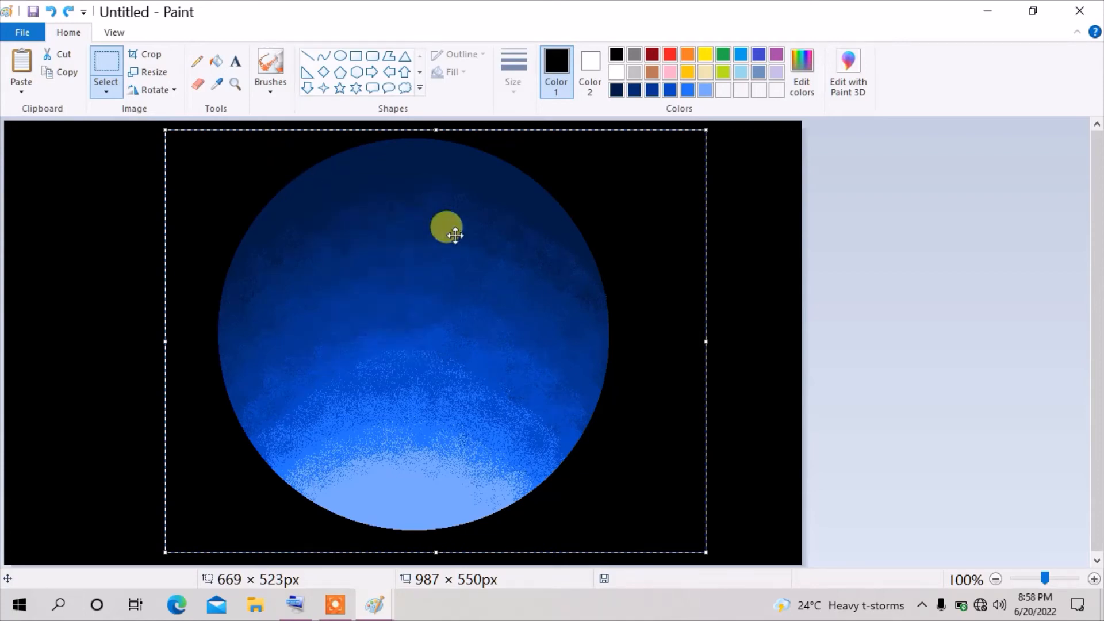
Return to the gradient canvas and paste the circle with Transparent selection on and black as Color 2.
{"action": "left_click", "coordinate": [367, 613]}
{"action": "left_click", "coordinate": [299, 529]}
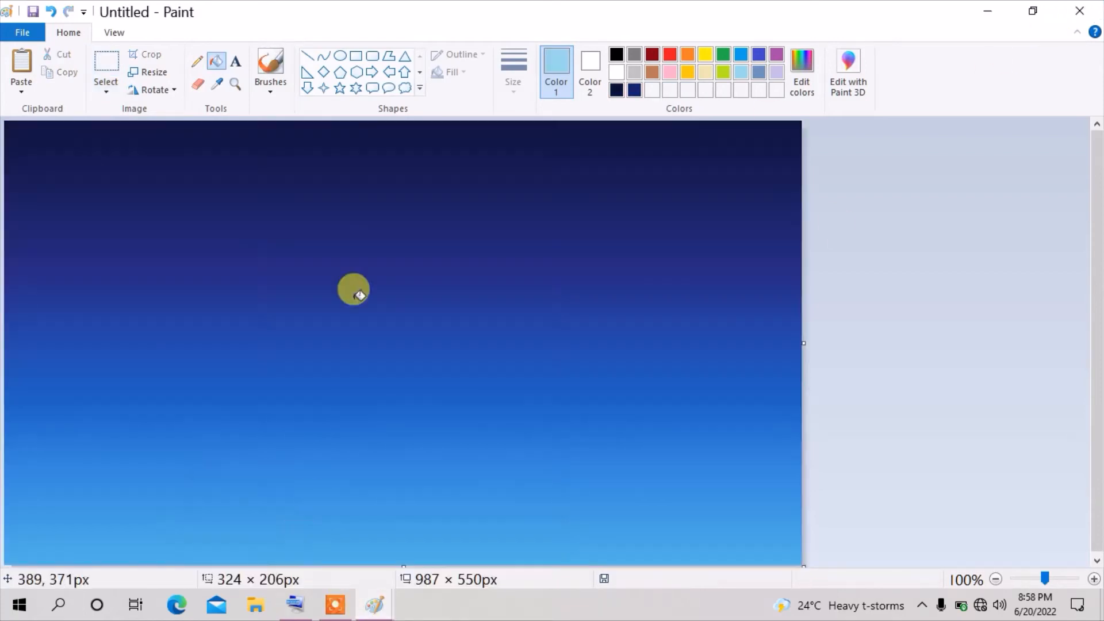
{"action": "left_click", "coordinate": [106, 84]}
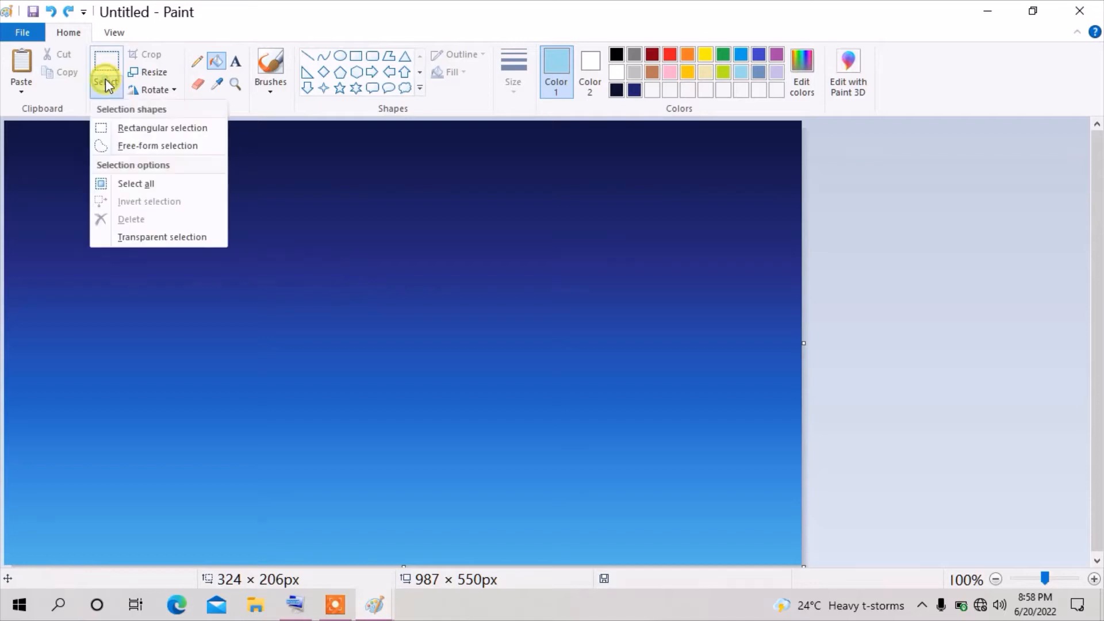
{"action": "left_click", "coordinate": [136, 236]}
{"action": "left_click", "coordinate": [592, 63]}
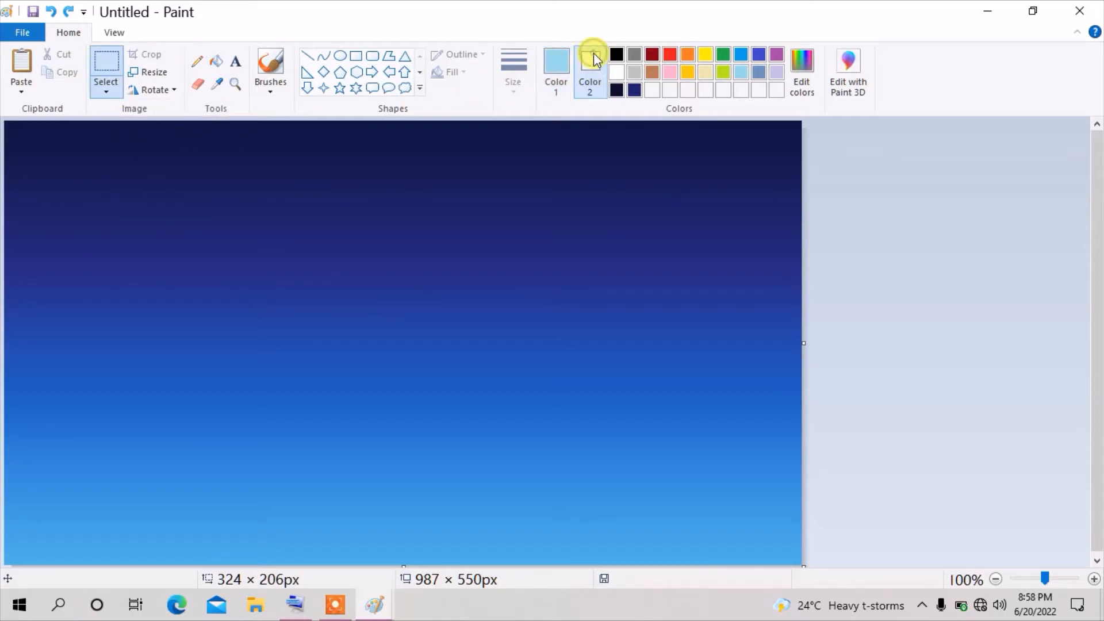
{"action": "right_click", "coordinate": [538, 309]}
{"action": "left_click", "coordinate": [575, 351]}
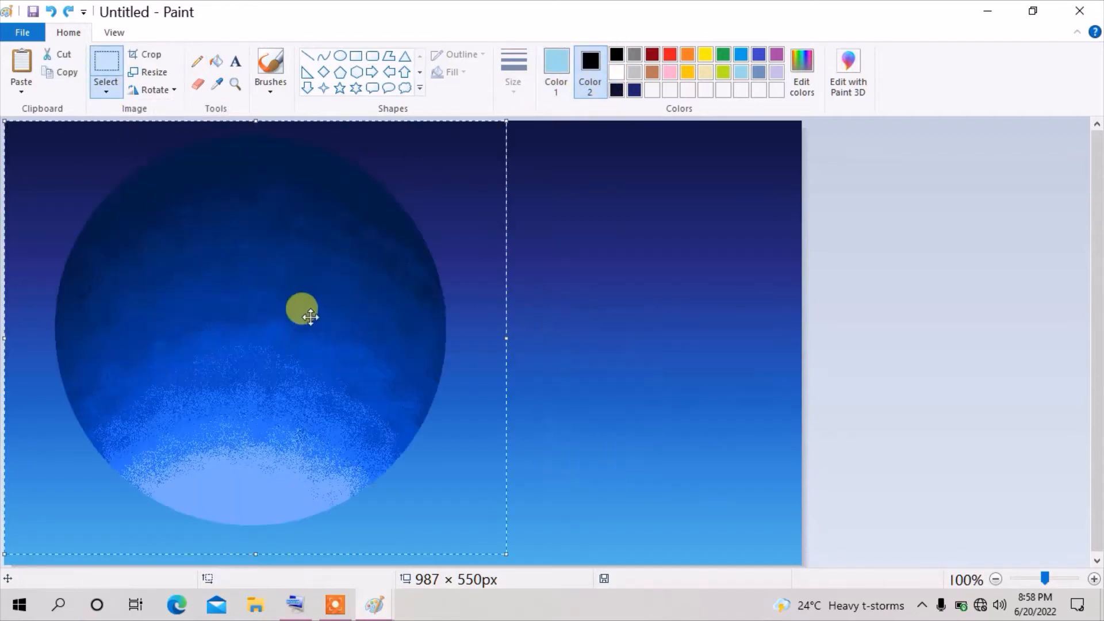
Turn the pasted circle upside down, shrink it slightly and place it in the upper-right part of the gradient sky.
{"action": "right_click", "coordinate": [312, 318]}
{"action": "mouse_move", "coordinate": [353, 455]}
{"action": "left_click", "coordinate": [458, 511]}
{"action": "left_click_drag", "start_coordinate": [242, 327], "coordinate": [550, 309]}
{"action": "left_click_drag", "start_coordinate": [631, 438], "coordinate": [645, 425]}
{"action": "left_click_drag", "start_coordinate": [827, 523], "coordinate": [757, 454]}
{"action": "left_click_drag", "start_coordinate": [629, 348], "coordinate": [674, 358]}
{"action": "left_click", "coordinate": [1015, 429]}
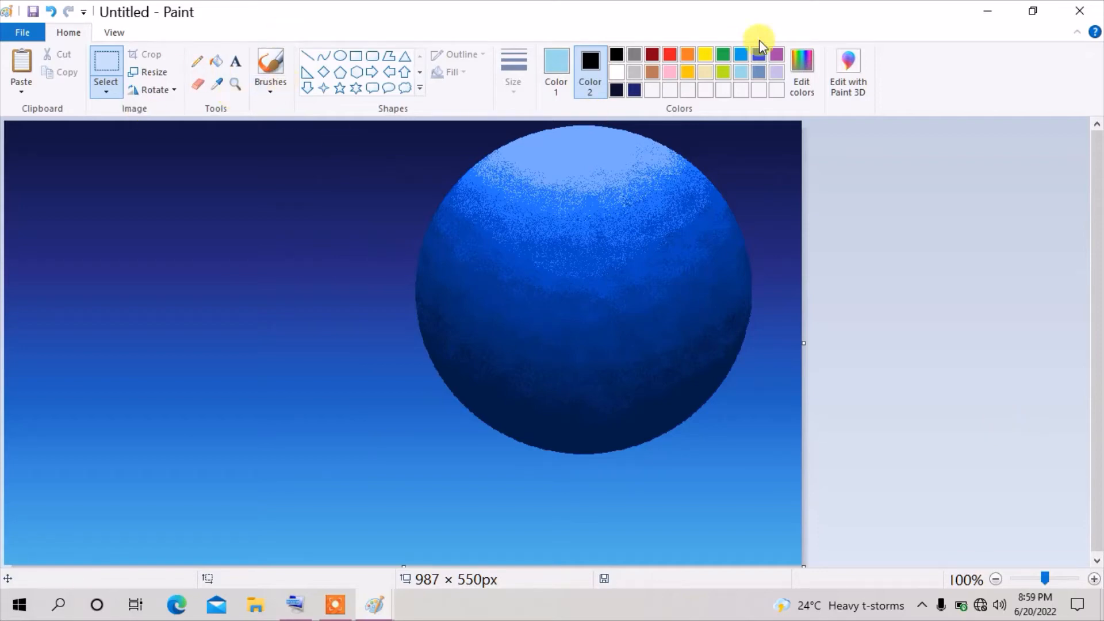
Set Color 2 back to white.
{"action": "left_click", "coordinate": [801, 71]}
{"action": "left_click", "coordinate": [719, 164]}
{"action": "left_click", "coordinate": [616, 72]}
Mix a dark teal for Color 1 with red 36, green 102 and blue 89.
{"action": "left_click", "coordinate": [564, 64]}
{"action": "left_click", "coordinate": [797, 66]}
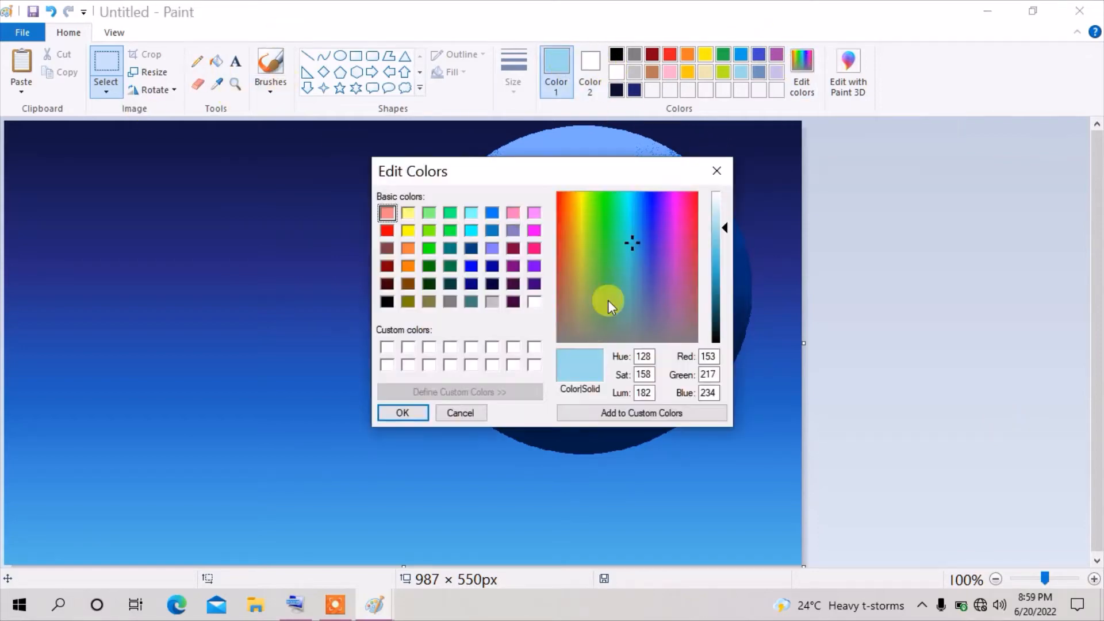
{"action": "left_click", "coordinate": [717, 170]}
{"action": "left_click", "coordinate": [801, 66]}
{"action": "left_click", "coordinate": [635, 285]}
{"action": "mouse_move", "coordinate": [635, 285]}
{"action": "left_mouse_down"}
{"action": "mouse_move", "coordinate": [620, 264]}
{"action": "mouse_move", "coordinate": [627, 270]}
{"action": "left_mouse_up"}
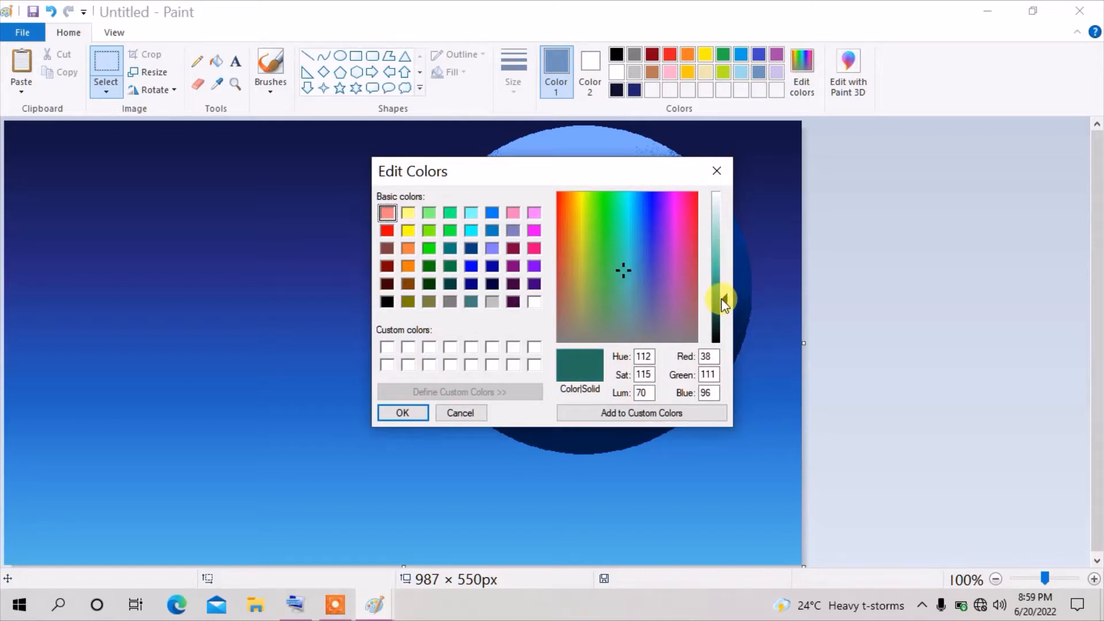
{"action": "left_click", "coordinate": [401, 413]}
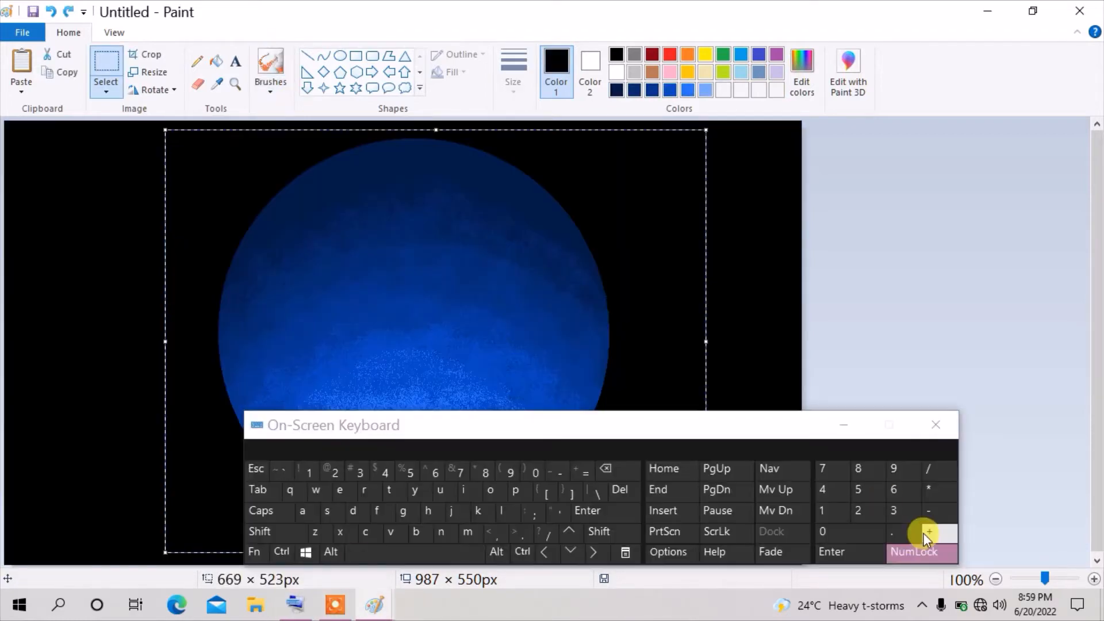
Enlarge the brush with the On-Screen Keyboard and paint a solid dark teal hill across the lower canvas, overlapping the circle's base.
{"action": "key", "text": "ctrl+n"}
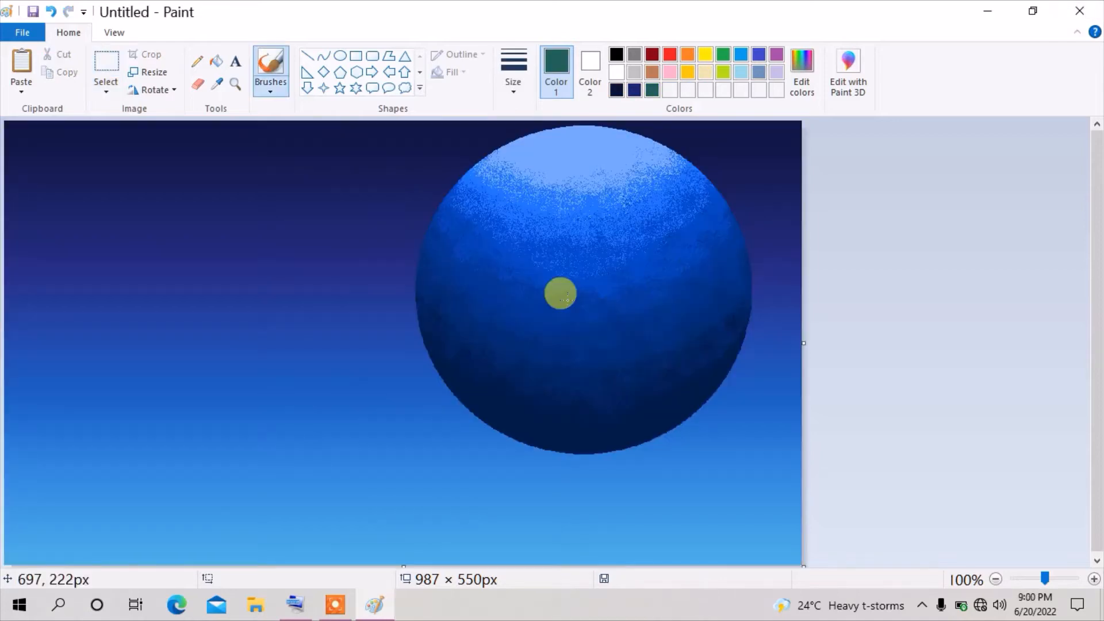
{"action": "left_click", "coordinate": [295, 604]}
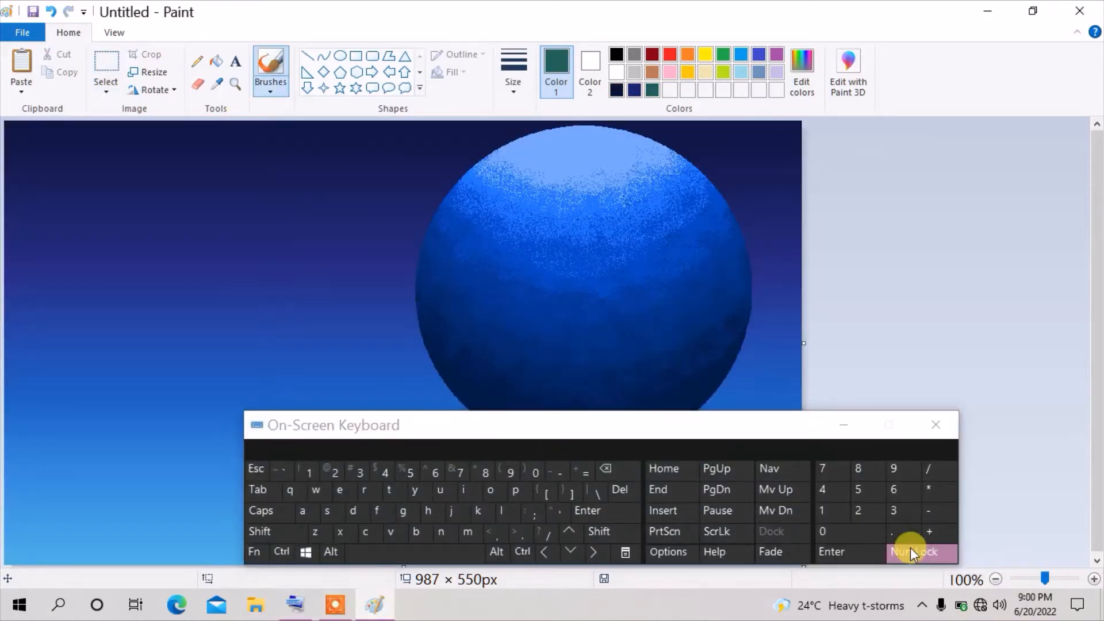
{"action": "left_click", "coordinate": [940, 534]}
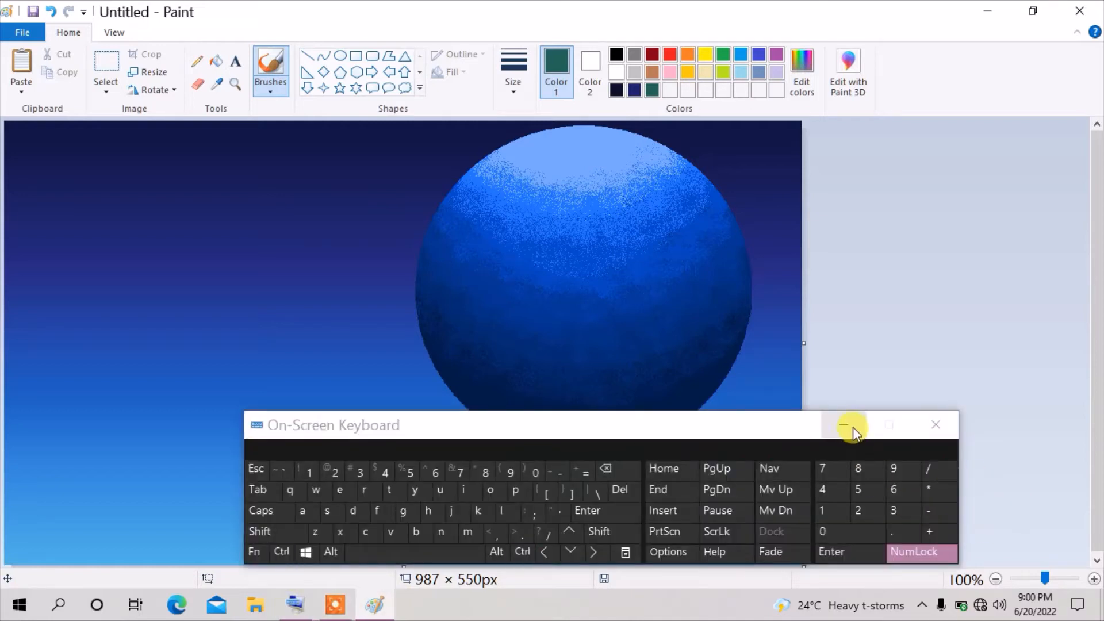
{"action": "left_click", "coordinate": [854, 427]}
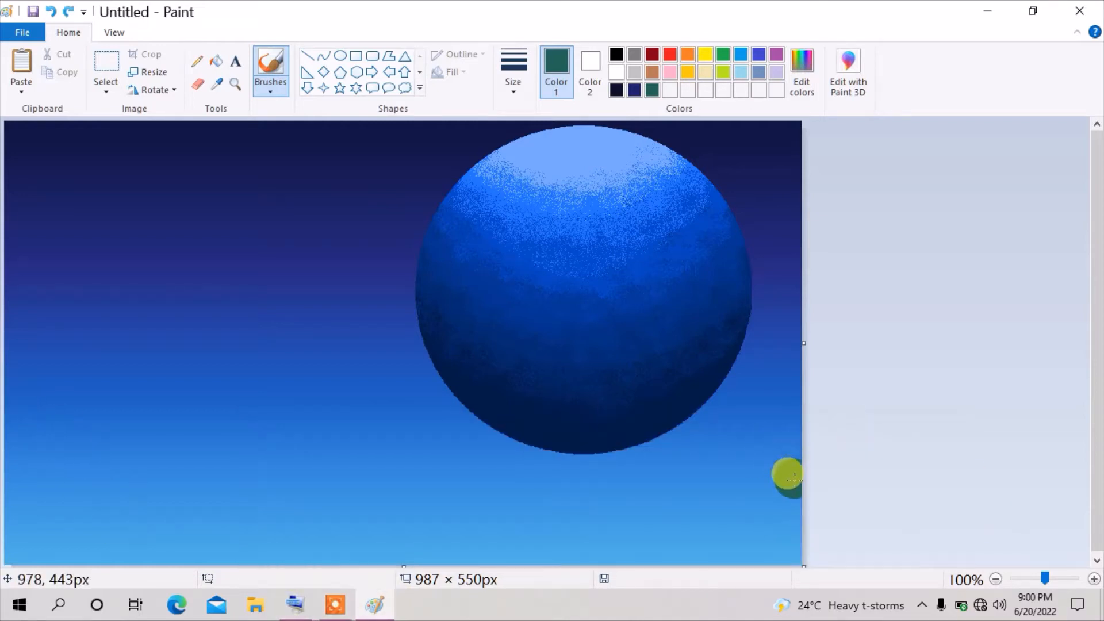
{"action": "mouse_move", "coordinate": [788, 475]}
{"action": "left_mouse_down"}
{"action": "mouse_move", "coordinate": [683, 444]}
{"action": "mouse_move", "coordinate": [476, 414]}
{"action": "mouse_move", "coordinate": [247, 397]}
{"action": "mouse_move", "coordinate": [135, 411]}
{"action": "mouse_move", "coordinate": [307, 428]}
{"action": "mouse_move", "coordinate": [717, 535]}
{"action": "mouse_move", "coordinate": [542, 565]}
{"action": "mouse_move", "coordinate": [464, 396]}
{"action": "mouse_move", "coordinate": [216, 409]}
{"action": "left_mouse_up"}
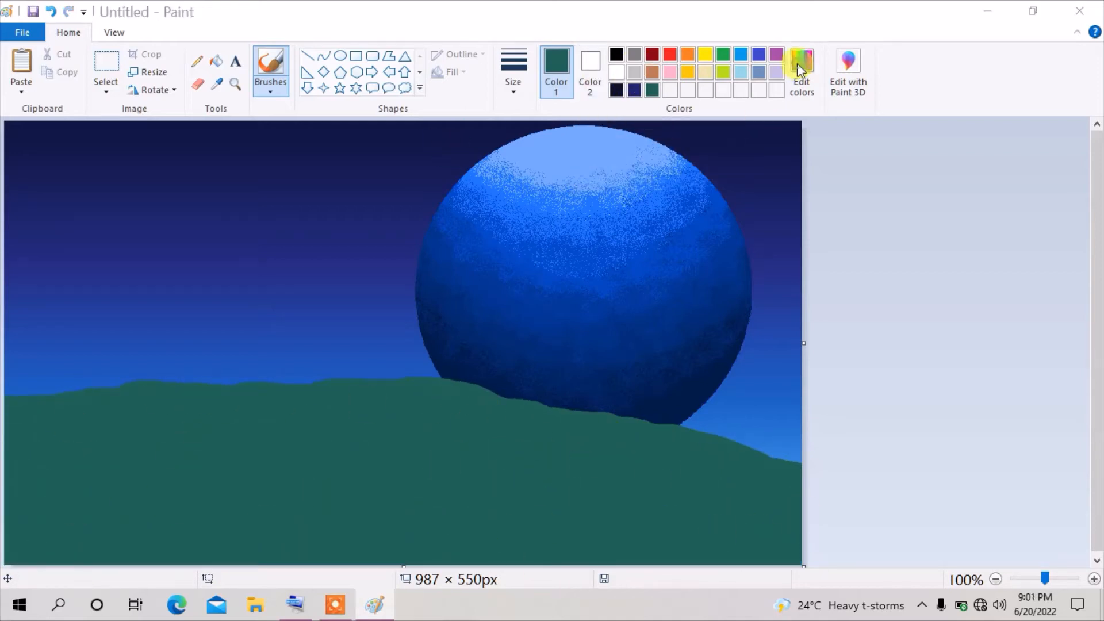
Mix a light green and spray it along the hill's crest and in diagonal bands down the slope.
{"action": "left_click", "coordinate": [799, 63]}
{"action": "left_click", "coordinate": [402, 412]}
{"action": "mouse_move", "coordinate": [92, 382]}
{"action": "left_mouse_down"}
{"action": "mouse_move", "coordinate": [360, 523]}
{"action": "mouse_move", "coordinate": [125, 384]}
{"action": "mouse_move", "coordinate": [131, 423]}
{"action": "mouse_move", "coordinate": [325, 397]}
{"action": "mouse_move", "coordinate": [385, 416]}
{"action": "mouse_move", "coordinate": [479, 487]}
{"action": "mouse_move", "coordinate": [449, 389]}
{"action": "mouse_move", "coordinate": [633, 434]}
{"action": "mouse_move", "coordinate": [734, 490]}
{"action": "mouse_move", "coordinate": [461, 444]}
{"action": "mouse_move", "coordinate": [388, 446]}
{"action": "mouse_move", "coordinate": [796, 554]}
{"action": "left_mouse_up"}
Mix a medium teal with red 46, green 129 and blue 112, and spray it over the hill's dark areas.
{"action": "left_click", "coordinate": [802, 72]}
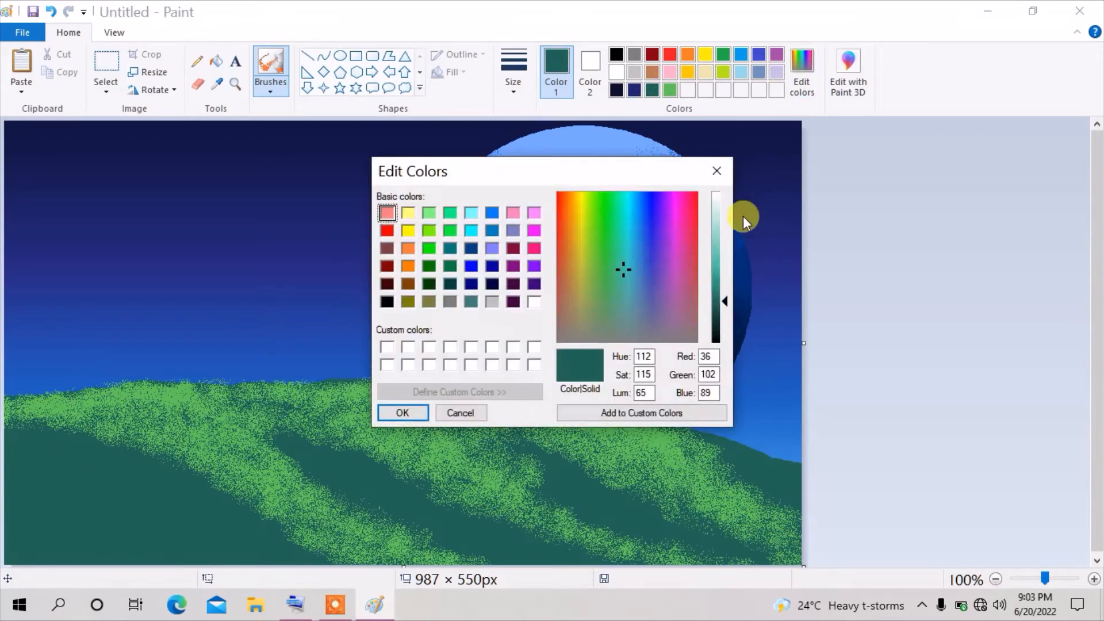
{"action": "left_click", "coordinate": [717, 292]}
{"action": "left_click", "coordinate": [414, 411]}
{"action": "left_click_drag", "start_coordinate": [155, 526], "coordinate": [27, 489]}
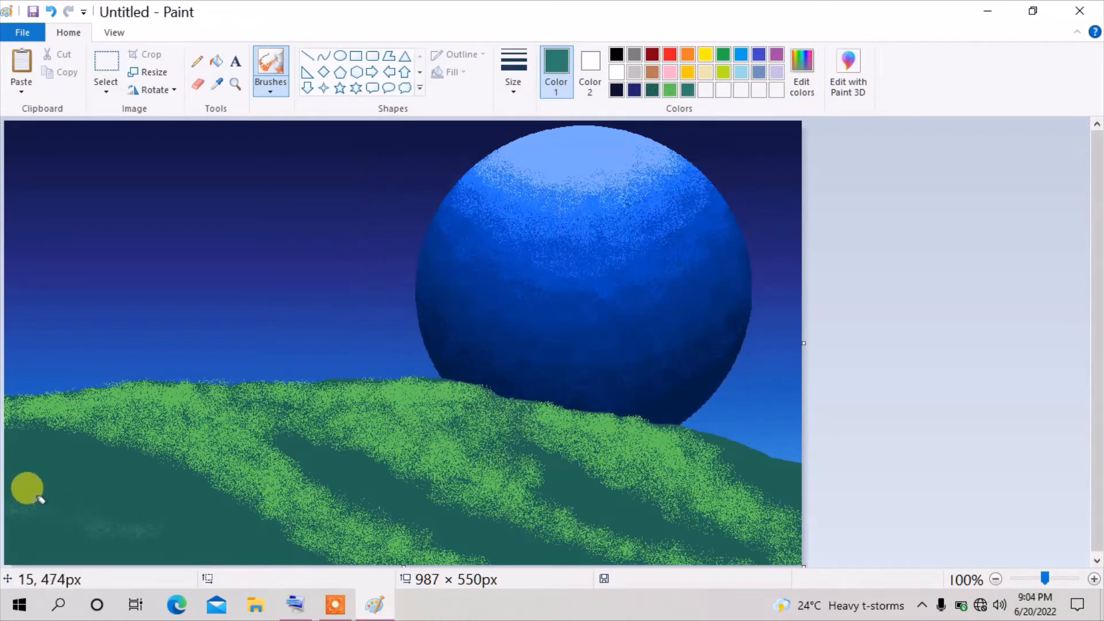
{"action": "mouse_move", "coordinate": [141, 486]}
{"action": "left_mouse_down"}
{"action": "mouse_move", "coordinate": [161, 445]}
{"action": "mouse_move", "coordinate": [89, 420]}
{"action": "mouse_move", "coordinate": [261, 500]}
{"action": "mouse_move", "coordinate": [105, 521]}
{"action": "mouse_move", "coordinate": [173, 385]}
{"action": "mouse_move", "coordinate": [434, 522]}
{"action": "mouse_move", "coordinate": [478, 509]}
{"action": "mouse_move", "coordinate": [355, 484]}
{"action": "mouse_move", "coordinate": [504, 396]}
{"action": "mouse_move", "coordinate": [748, 464]}
{"action": "mouse_move", "coordinate": [547, 471]}
{"action": "mouse_move", "coordinate": [520, 444]}
{"action": "mouse_move", "coordinate": [747, 535]}
{"action": "mouse_move", "coordinate": [813, 542]}
{"action": "mouse_move", "coordinate": [322, 411]}
{"action": "left_mouse_up"}
Mix a slightly lighter teal and spray highlights between the green bands on the hill.
{"action": "left_click", "coordinate": [802, 64]}
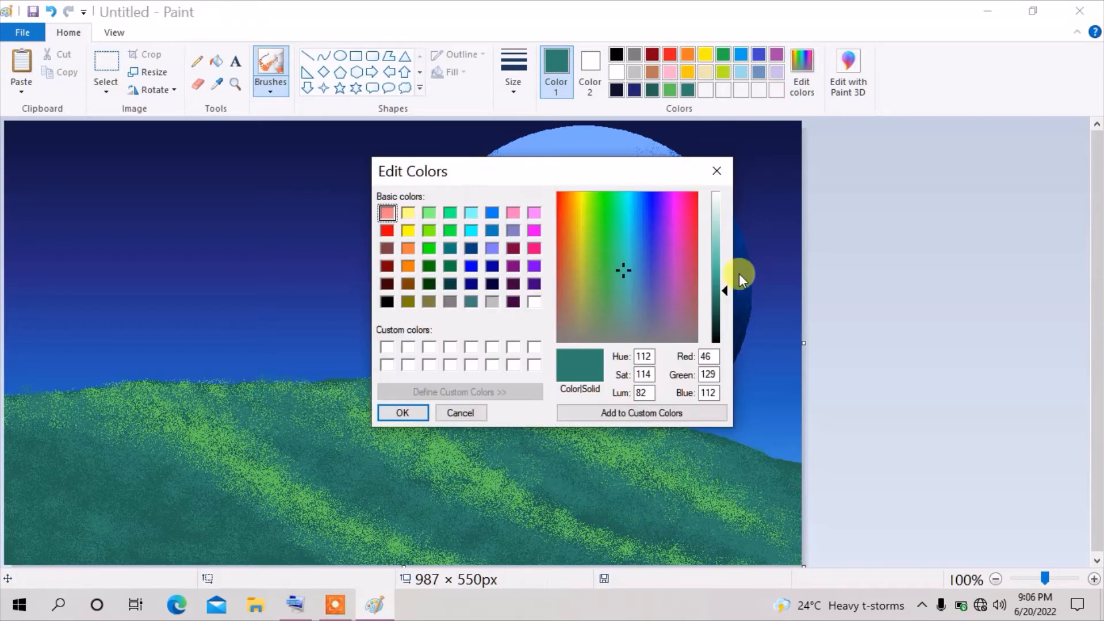
{"action": "left_click", "coordinate": [723, 285]}
{"action": "left_click", "coordinate": [422, 411]}
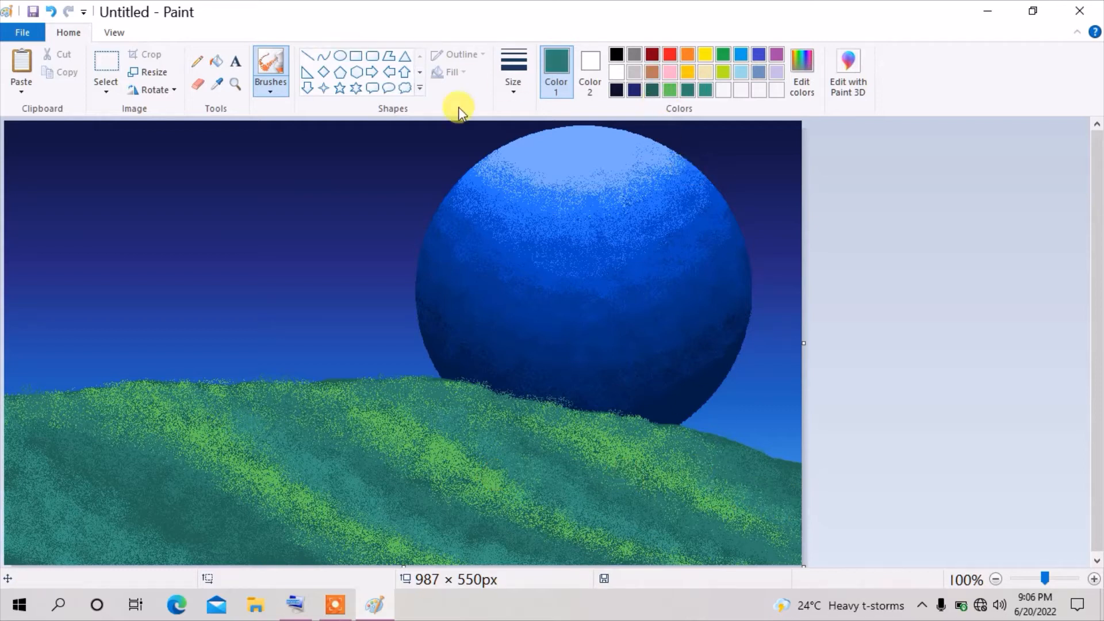
Draw fine dark teal grass blades across the whole hill with the Pencil, after setting its thickness.
{"action": "left_click", "coordinate": [652, 89]}
{"action": "left_click", "coordinate": [198, 61]}
{"action": "left_click", "coordinate": [514, 80]}
{"action": "left_click", "coordinate": [513, 136]}
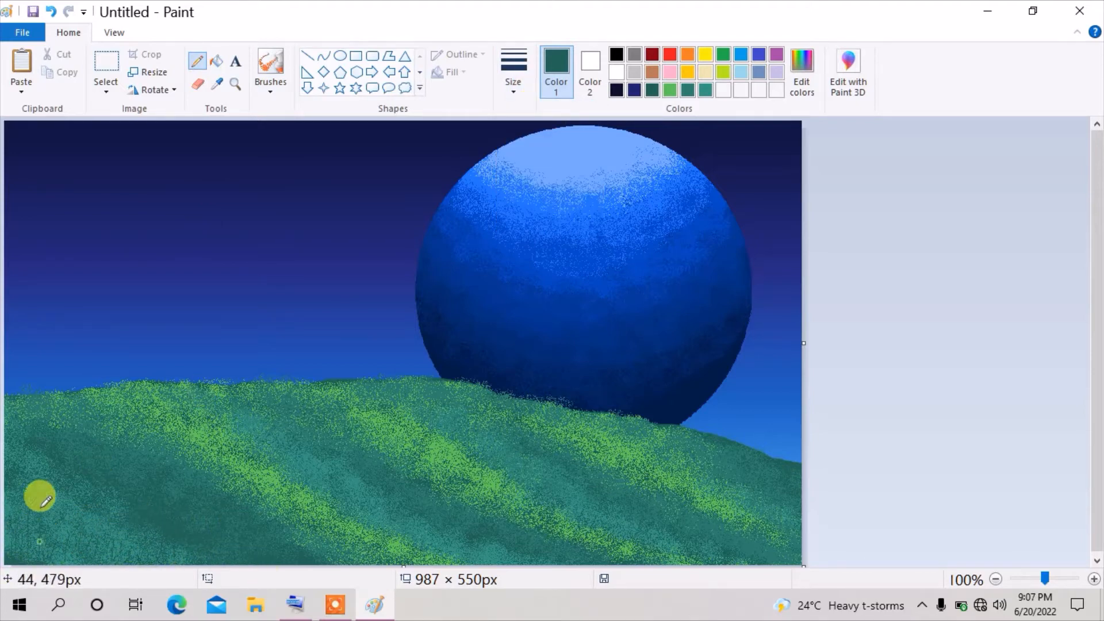
{"action": "mouse_move", "coordinate": [40, 507]}
{"action": "left_mouse_down"}
{"action": "mouse_move", "coordinate": [70, 521]}
{"action": "mouse_move", "coordinate": [104, 505]}
{"action": "mouse_move", "coordinate": [83, 500]}
{"action": "mouse_move", "coordinate": [39, 525]}
{"action": "mouse_move", "coordinate": [108, 520]}
{"action": "mouse_move", "coordinate": [130, 551]}
{"action": "mouse_move", "coordinate": [161, 534]}
{"action": "mouse_move", "coordinate": [214, 551]}
{"action": "left_mouse_up"}
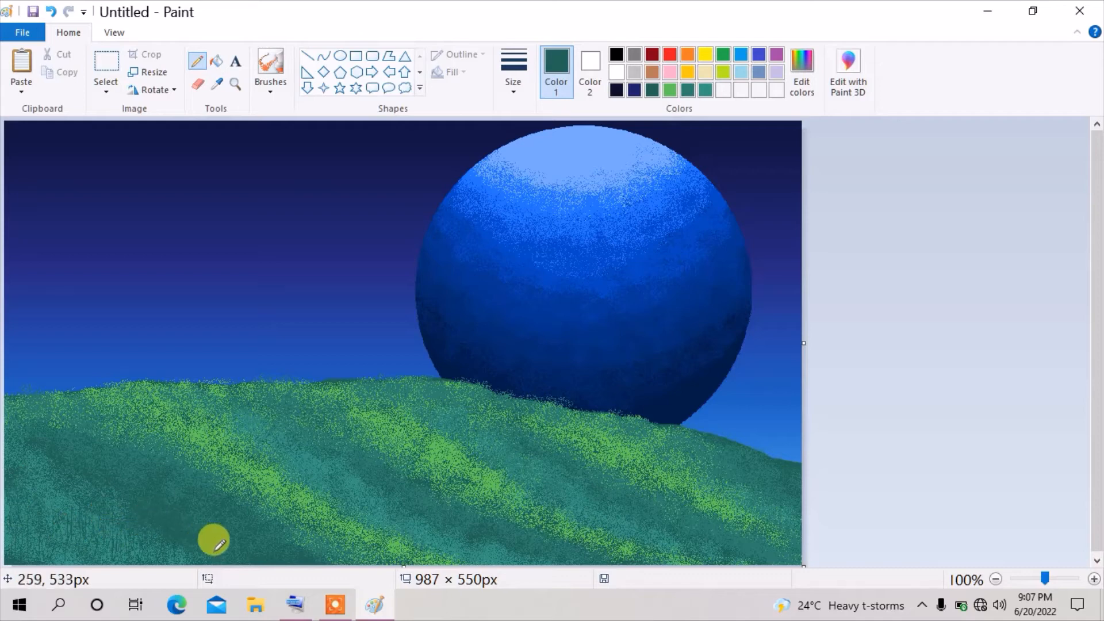
{"action": "mouse_move", "coordinate": [416, 552]}
{"action": "left_mouse_down"}
{"action": "mouse_move", "coordinate": [446, 523]}
{"action": "mouse_move", "coordinate": [454, 535]}
{"action": "left_mouse_up"}
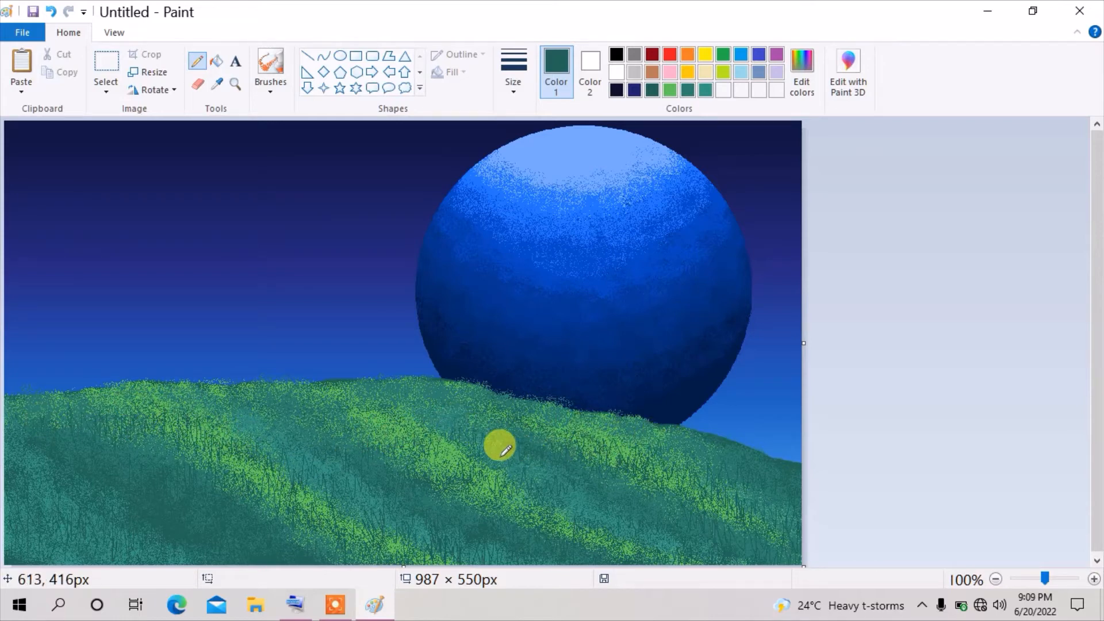
Draw light green grass blades with the Pencil in the lower-left corner of the hill.
{"action": "left_click", "coordinate": [669, 91]}
{"action": "left_click_drag", "start_coordinate": [29, 536], "coordinate": [48, 516]}
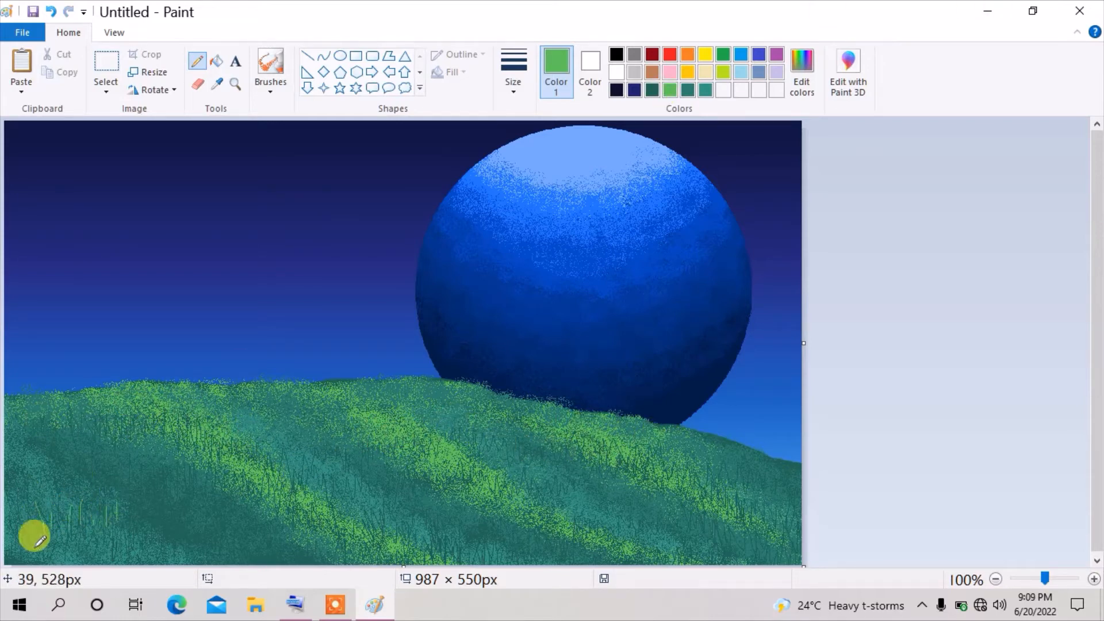
{"action": "mouse_move", "coordinate": [113, 525]}
{"action": "left_mouse_down"}
{"action": "mouse_move", "coordinate": [152, 504]}
{"action": "mouse_move", "coordinate": [154, 536]}
{"action": "mouse_move", "coordinate": [122, 525]}
{"action": "mouse_move", "coordinate": [177, 512]}
{"action": "left_mouse_up"}
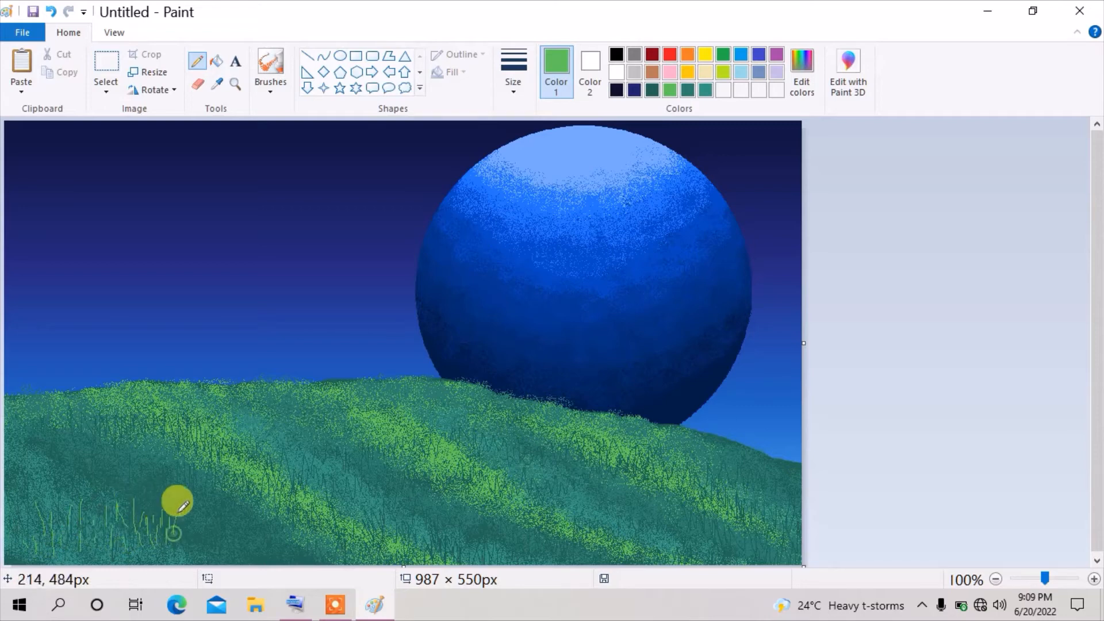
{"action": "mouse_move", "coordinate": [86, 521]}
{"action": "left_mouse_down"}
{"action": "mouse_move", "coordinate": [43, 493]}
{"action": "mouse_move", "coordinate": [184, 502]}
{"action": "mouse_move", "coordinate": [189, 553]}
{"action": "left_mouse_up"}
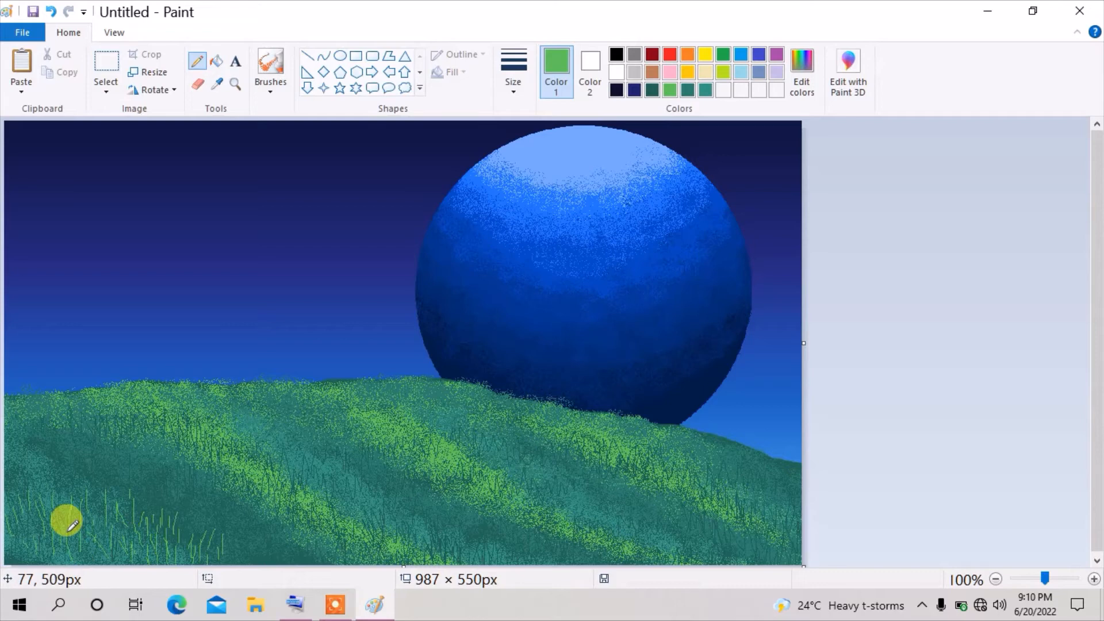
Draw three thin black vertical poles on the hill's left crest, the first about 121 px and the third about 98 px tall.
{"action": "left_click", "coordinate": [304, 57]}
{"action": "left_click", "coordinate": [512, 68]}
{"action": "left_click", "coordinate": [513, 136]}
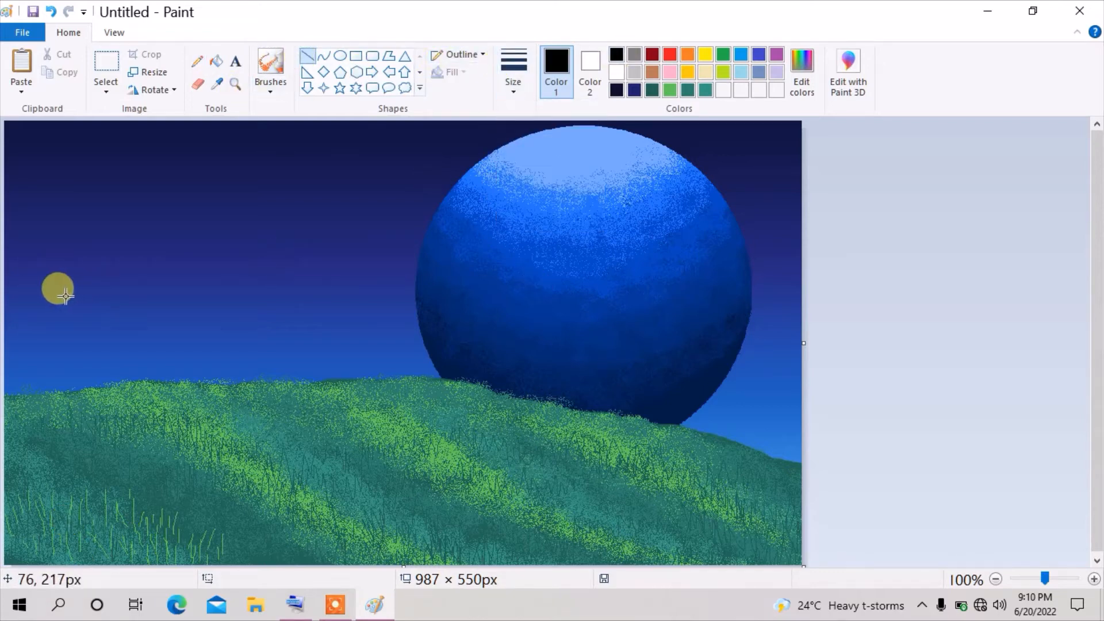
{"action": "left_click_drag", "start_coordinate": [65, 295], "coordinate": [63, 388]}
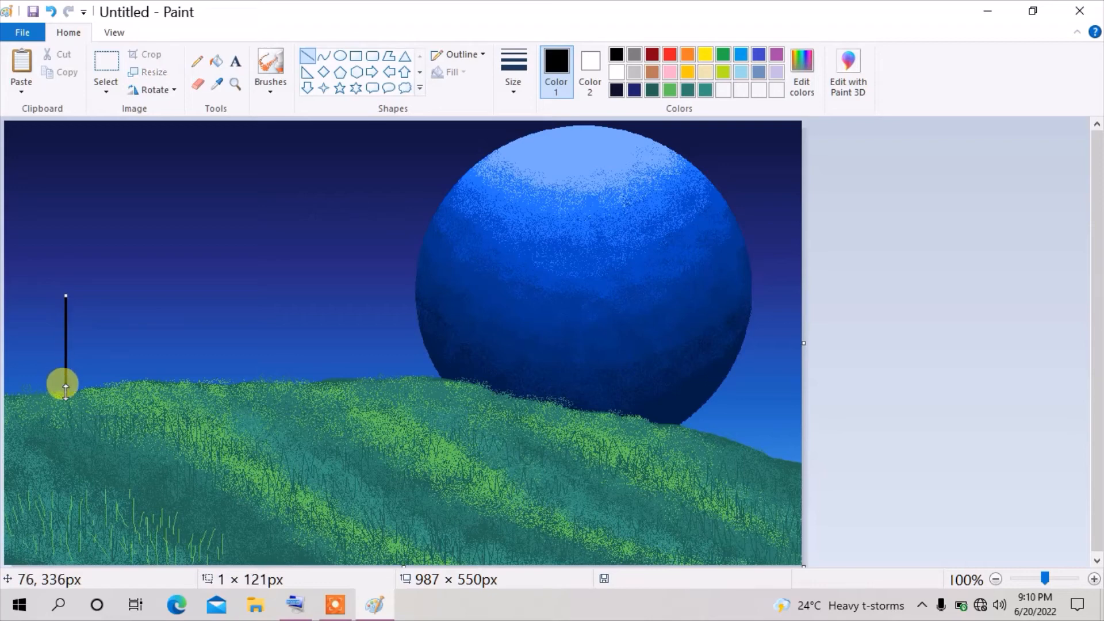
{"action": "left_click_drag", "start_coordinate": [103, 310], "coordinate": [104, 387]}
{"action": "left_click_drag", "start_coordinate": [145, 302], "coordinate": [145, 381]}
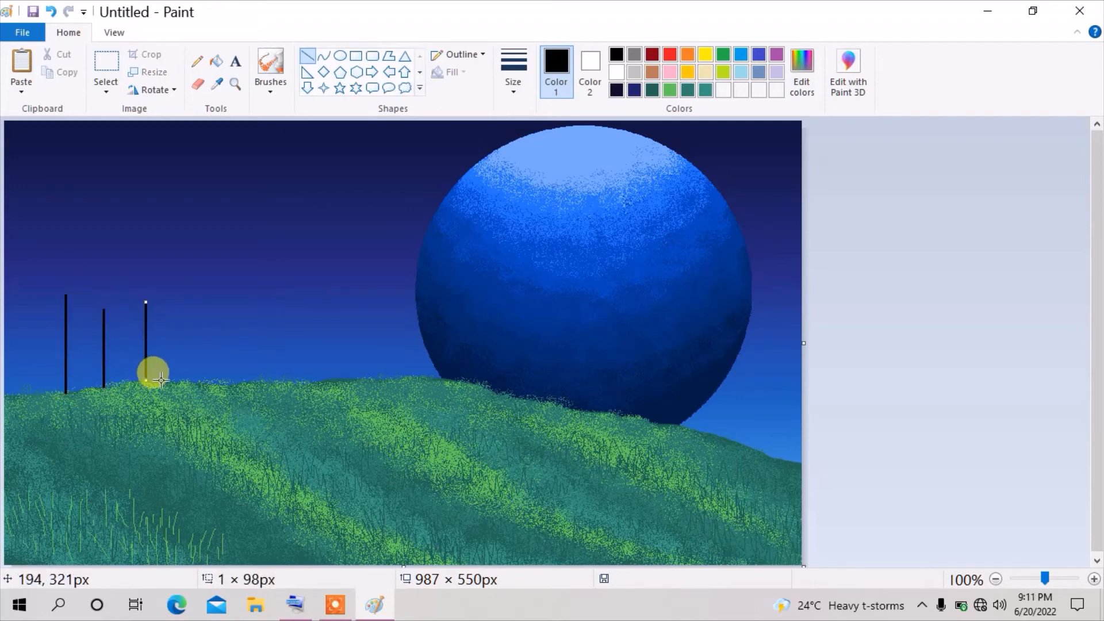
Draw a taller black utility pole beside the three poles, with two crossarms, short slanted ticks and loose wires along its shaft.
{"action": "left_click", "coordinate": [202, 290]}
{"action": "left_click_drag", "start_coordinate": [198, 181], "coordinate": [199, 382]}
{"action": "mouse_move", "coordinate": [190, 182]}
{"action": "left_mouse_down"}
{"action": "mouse_move", "coordinate": [211, 180]}
{"action": "mouse_move", "coordinate": [223, 200]}
{"action": "mouse_move", "coordinate": [179, 195]}
{"action": "left_mouse_up"}
{"action": "left_click", "coordinate": [254, 223]}
{"action": "left_click_drag", "start_coordinate": [178, 203], "coordinate": [186, 194]}
{"action": "mouse_move", "coordinate": [188, 204]}
{"action": "left_mouse_down"}
{"action": "mouse_move", "coordinate": [230, 208]}
{"action": "mouse_move", "coordinate": [218, 207]}
{"action": "mouse_move", "coordinate": [218, 190]}
{"action": "mouse_move", "coordinate": [200, 203]}
{"action": "mouse_move", "coordinate": [199, 287]}
{"action": "mouse_move", "coordinate": [208, 220]}
{"action": "mouse_move", "coordinate": [189, 364]}
{"action": "left_mouse_up"}
{"action": "left_click", "coordinate": [243, 209]}
{"action": "left_click", "coordinate": [198, 61]}
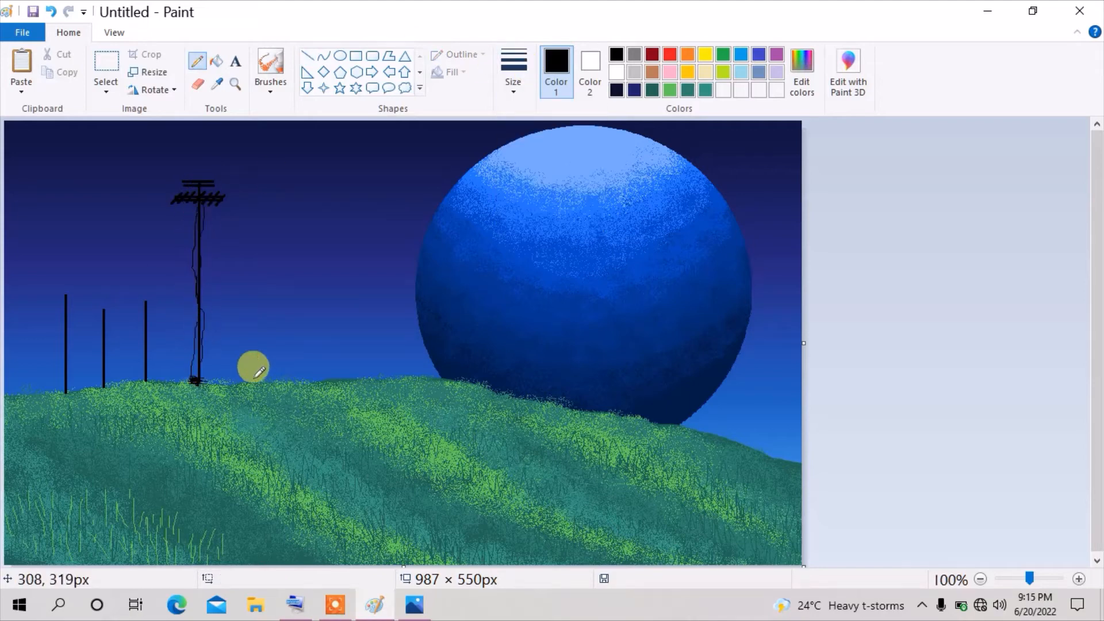
Mix a near-black maroon with red 15, green 0 and blue 0, and assign it to both Color 1 and Color 2.
{"action": "left_click", "coordinate": [801, 71]}
{"action": "left_click", "coordinate": [387, 283]}
{"action": "left_click_drag", "start_coordinate": [726, 342], "coordinate": [725, 338]}
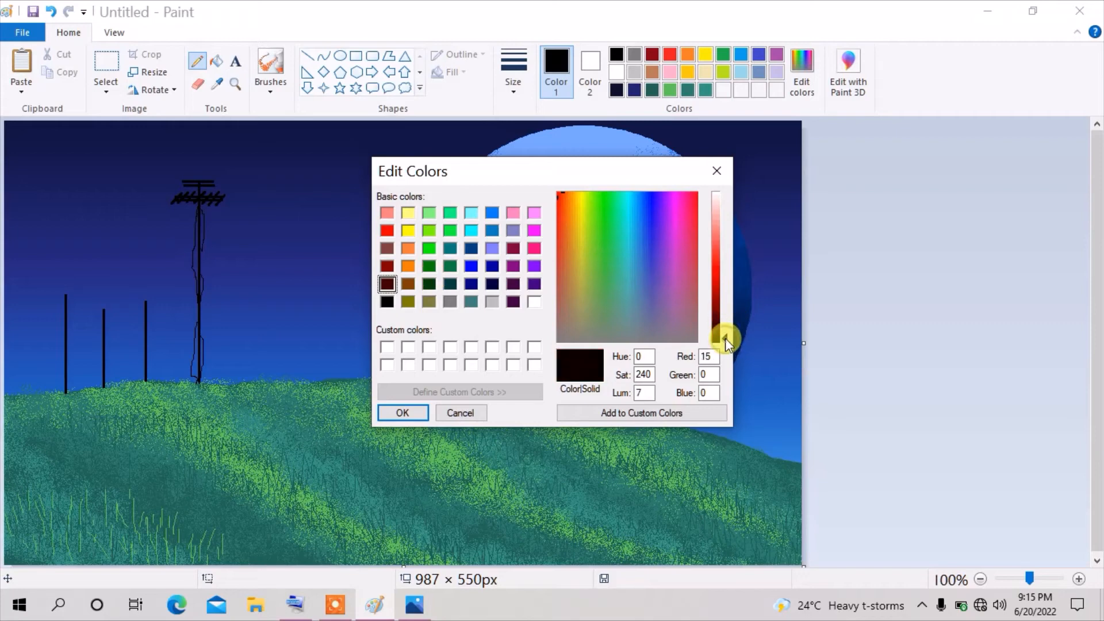
{"action": "left_click", "coordinate": [406, 413]}
{"action": "left_click", "coordinate": [595, 70]}
{"action": "left_click", "coordinate": [723, 90]}
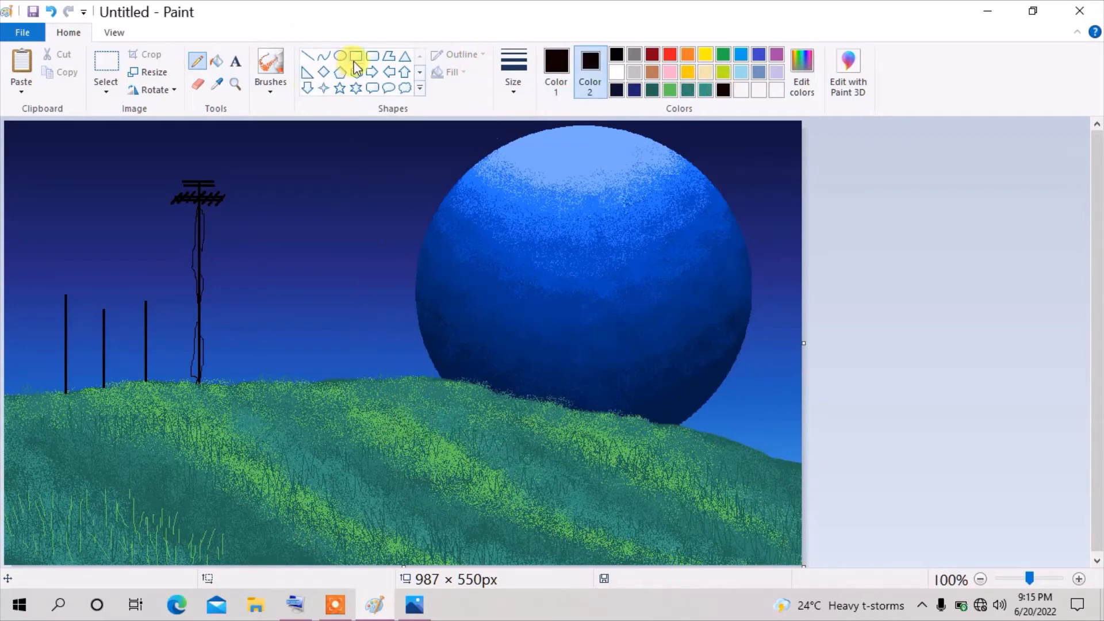
Draw the hut's gabled front wall beside the utility pole as a near-black polygon with a watercolor fill, about 114 by 123 px.
{"action": "left_click", "coordinate": [389, 56]}
{"action": "left_click", "coordinate": [458, 54]}
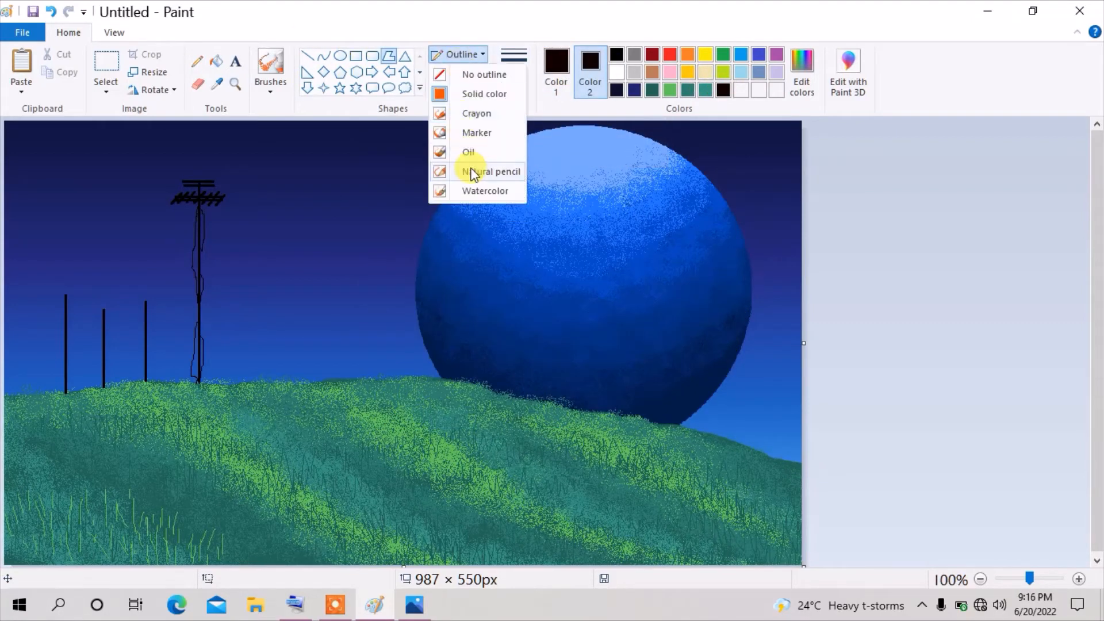
{"action": "left_click", "coordinate": [470, 190]}
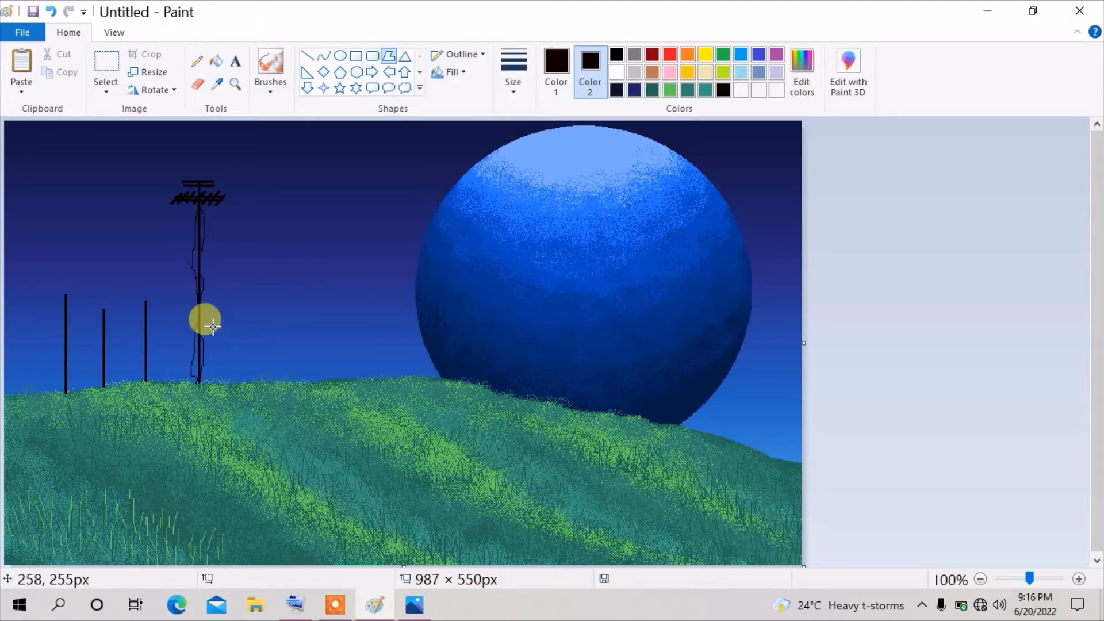
{"action": "left_click_drag", "start_coordinate": [222, 382], "coordinate": [222, 327]}
{"action": "left_click", "coordinate": [213, 326]}
{"action": "left_click", "coordinate": [255, 282]}
{"action": "left_click", "coordinate": [304, 320]}
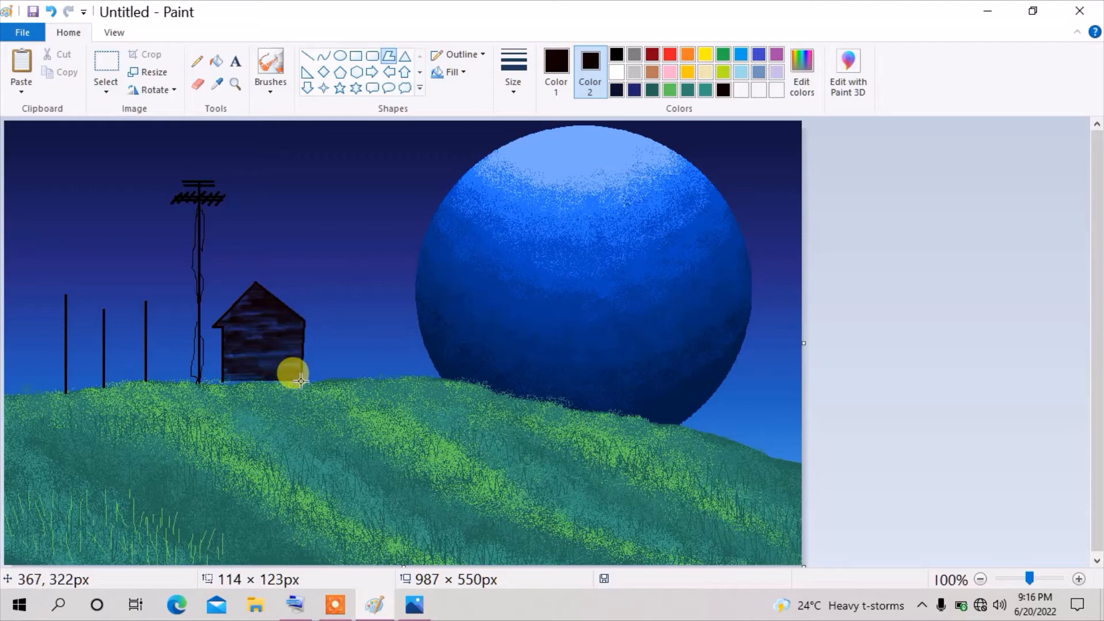
{"action": "double_click", "coordinate": [304, 381]}
{"action": "left_click", "coordinate": [346, 410]}
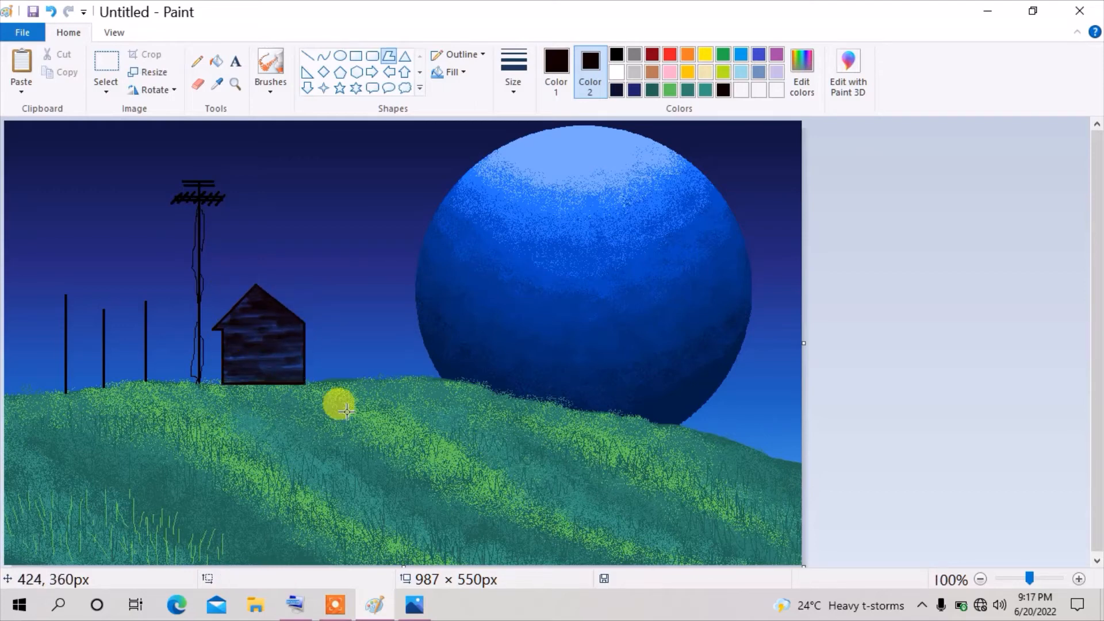
Draw the hut's side wall and long sloping roof as a matching near-black polygon about 198 by 126 px, joined to the front wall.
{"action": "left_click_drag", "start_coordinate": [255, 283], "coordinate": [377, 285]}
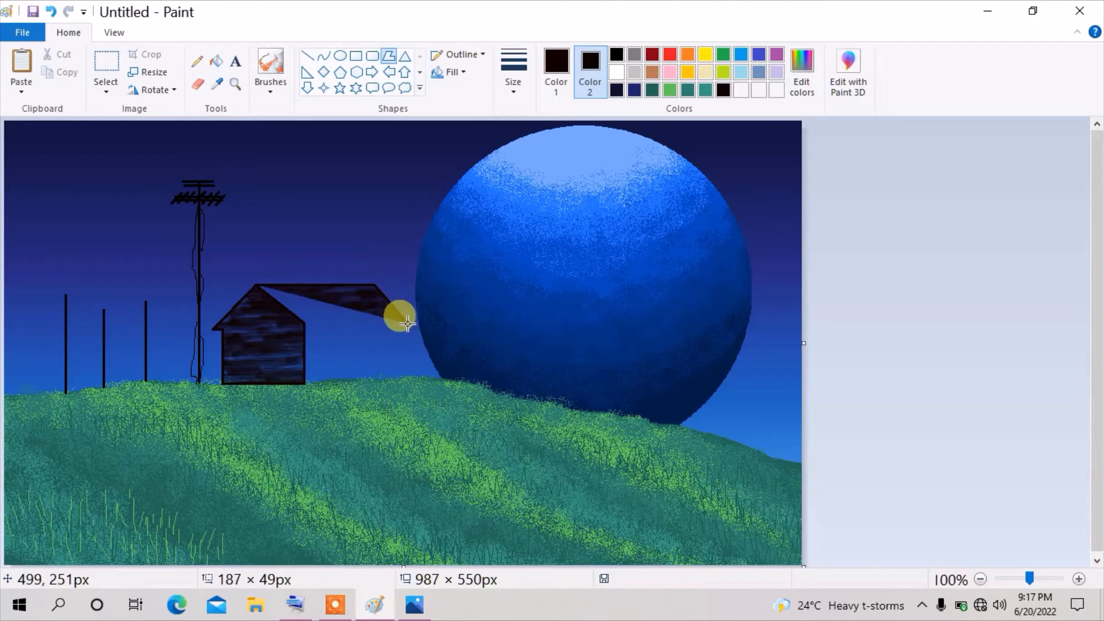
{"action": "left_click", "coordinate": [414, 316]}
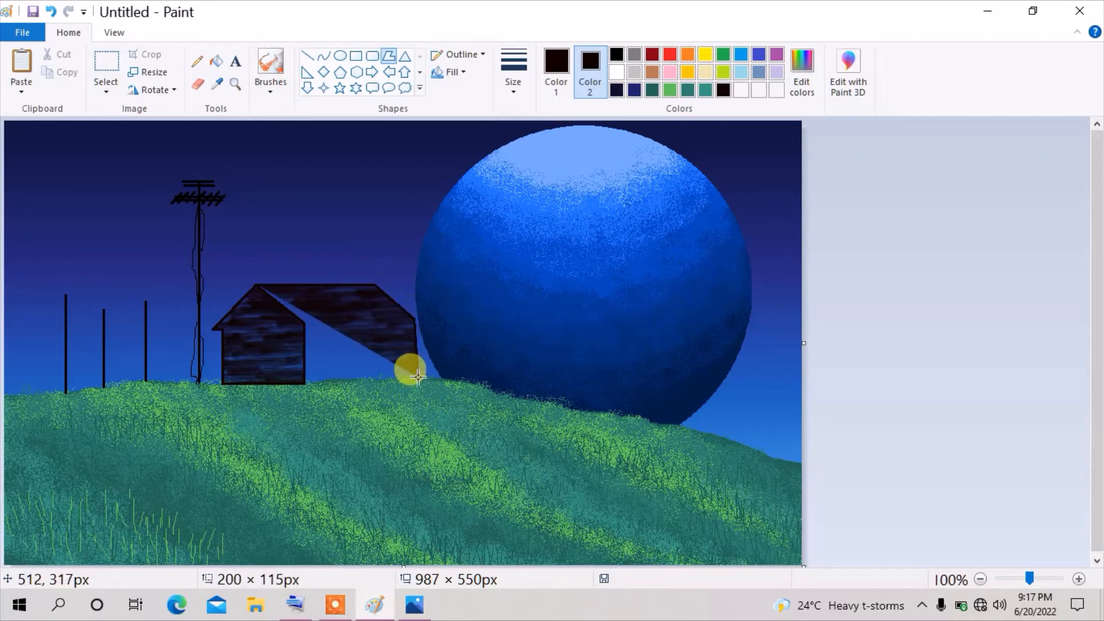
{"action": "left_click", "coordinate": [416, 376]}
{"action": "left_click", "coordinate": [303, 384]}
{"action": "left_click_drag", "start_coordinate": [303, 354], "coordinate": [307, 324]}
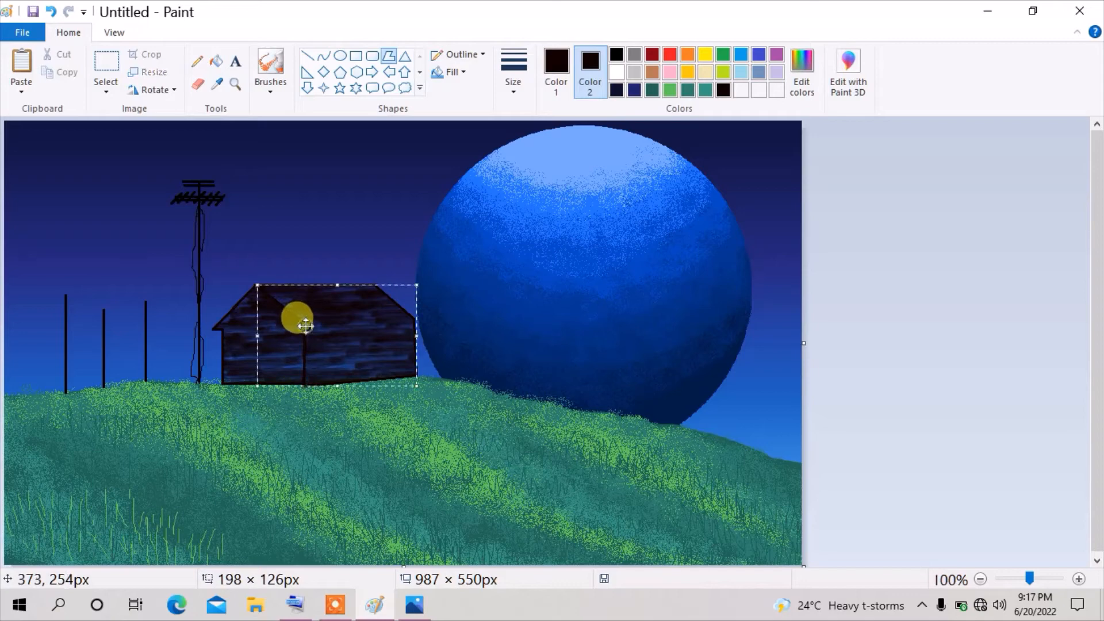
{"action": "left_click", "coordinate": [351, 453]}
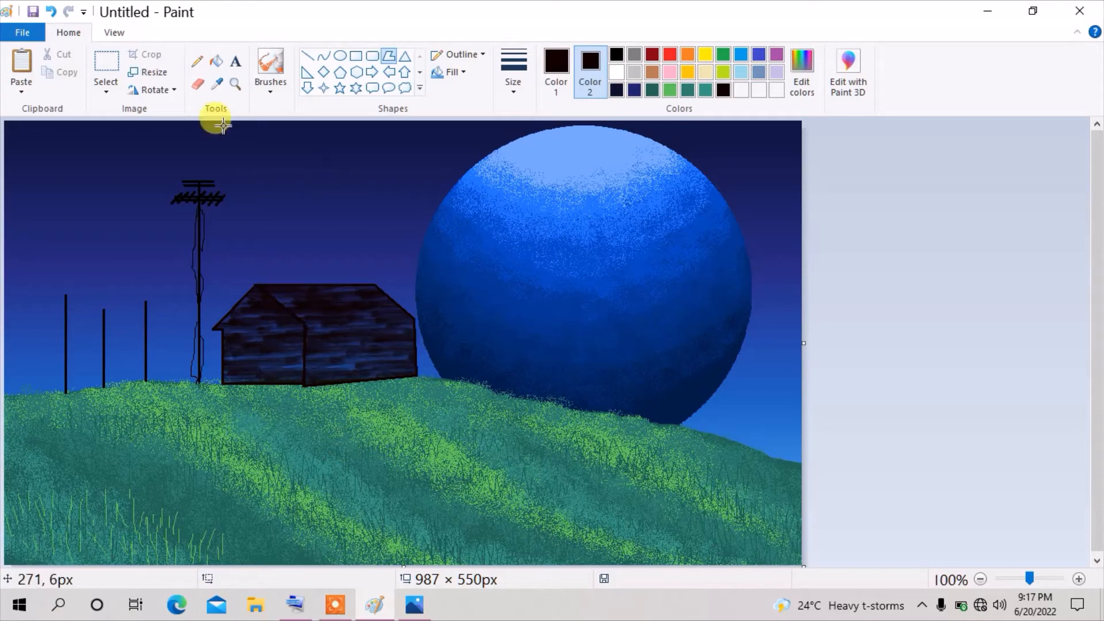
Brush near-black over the streaky fill of the hut's front and side walls, using the largest brush size.
{"action": "left_click", "coordinate": [270, 91]}
{"action": "left_click", "coordinate": [365, 128]}
{"action": "left_click", "coordinate": [513, 77]}
{"action": "left_click", "coordinate": [513, 212]}
{"action": "mouse_move", "coordinate": [250, 369]}
{"action": "left_mouse_down"}
{"action": "mouse_move", "coordinate": [225, 371]}
{"action": "mouse_move", "coordinate": [278, 373]}
{"action": "mouse_move", "coordinate": [230, 360]}
{"action": "mouse_move", "coordinate": [219, 374]}
{"action": "mouse_move", "coordinate": [230, 350]}
{"action": "mouse_move", "coordinate": [219, 312]}
{"action": "mouse_move", "coordinate": [234, 307]}
{"action": "mouse_move", "coordinate": [237, 325]}
{"action": "mouse_move", "coordinate": [227, 320]}
{"action": "mouse_move", "coordinate": [255, 346]}
{"action": "mouse_move", "coordinate": [227, 346]}
{"action": "mouse_move", "coordinate": [238, 373]}
{"action": "mouse_move", "coordinate": [258, 344]}
{"action": "mouse_move", "coordinate": [277, 359]}
{"action": "mouse_move", "coordinate": [243, 317]}
{"action": "mouse_move", "coordinate": [253, 300]}
{"action": "mouse_move", "coordinate": [251, 350]}
{"action": "mouse_move", "coordinate": [282, 375]}
{"action": "mouse_move", "coordinate": [231, 372]}
{"action": "left_mouse_up"}
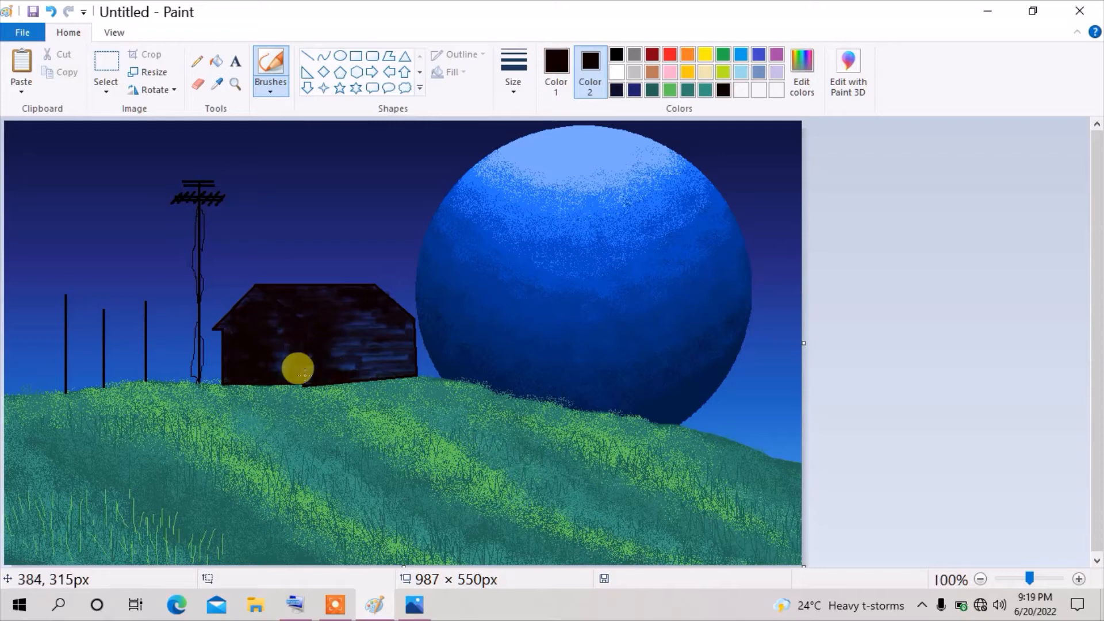
{"action": "mouse_move", "coordinate": [304, 375]}
{"action": "left_mouse_down"}
{"action": "mouse_move", "coordinate": [403, 330]}
{"action": "mouse_move", "coordinate": [353, 352]}
{"action": "mouse_move", "coordinate": [381, 370]}
{"action": "mouse_move", "coordinate": [413, 317]}
{"action": "mouse_move", "coordinate": [400, 351]}
{"action": "mouse_move", "coordinate": [412, 326]}
{"action": "left_mouse_up"}
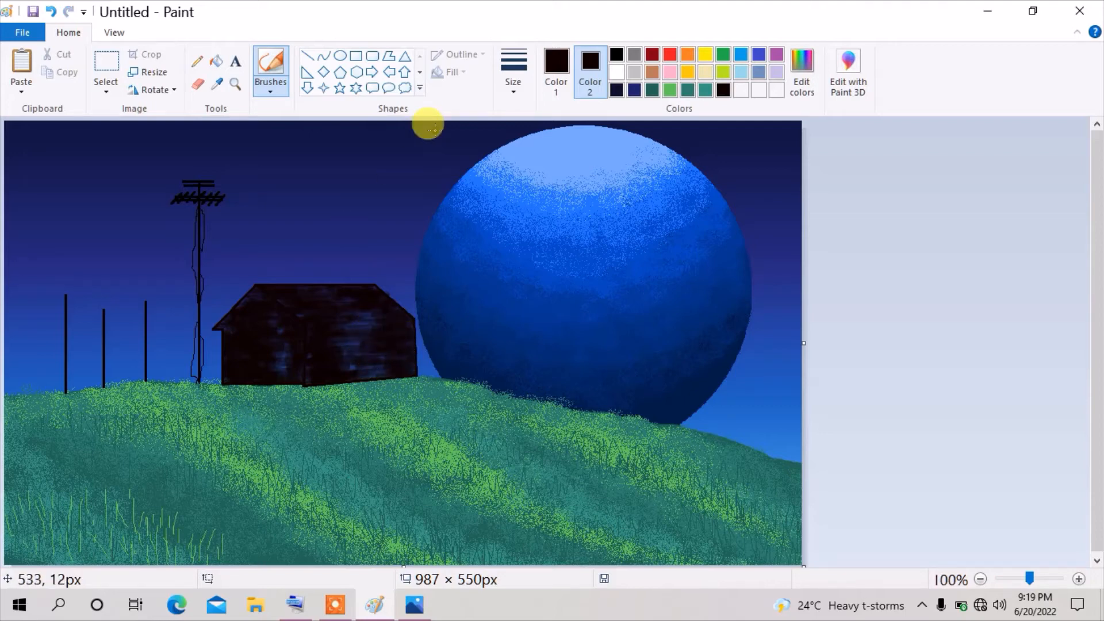
Set Color 2 to white and mix a dark brown with red 106, green 66 and blue 45 for Color 1.
{"action": "left_click", "coordinate": [653, 72]}
{"action": "left_click", "coordinate": [617, 73]}
{"action": "left_click", "coordinate": [557, 72]}
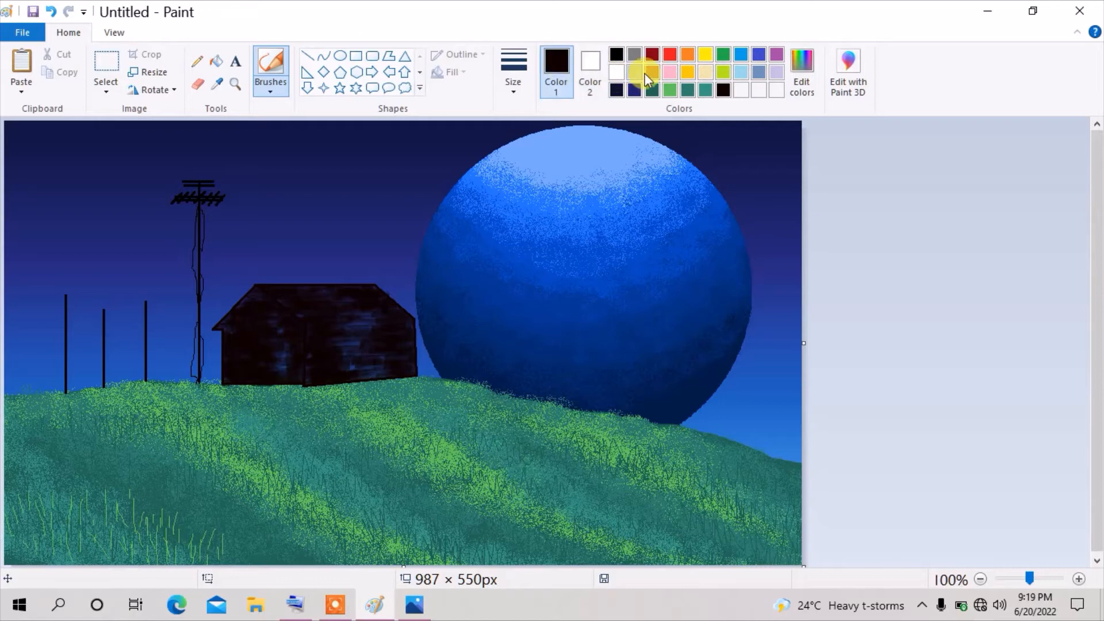
{"action": "left_click", "coordinate": [650, 72]}
{"action": "left_click", "coordinate": [801, 72]}
{"action": "left_click", "coordinate": [717, 290]}
{"action": "left_click", "coordinate": [717, 295]}
{"action": "left_click", "coordinate": [717, 303]}
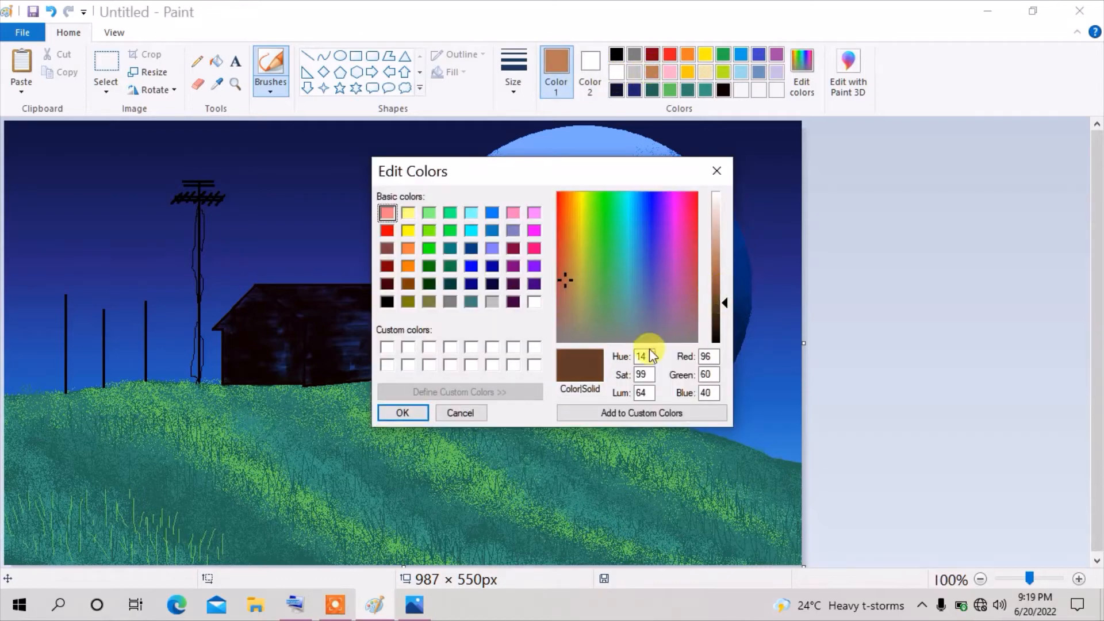
{"action": "left_click", "coordinate": [404, 413]}
Draw a brown line about 145 px long along the hut's roof ridge, with a natural pencil outline and the thickest line size.
{"action": "left_click", "coordinate": [307, 56]}
{"action": "left_click_drag", "start_coordinate": [261, 285], "coordinate": [375, 285]}
{"action": "left_click", "coordinate": [458, 54]}
{"action": "left_click", "coordinate": [476, 113]}
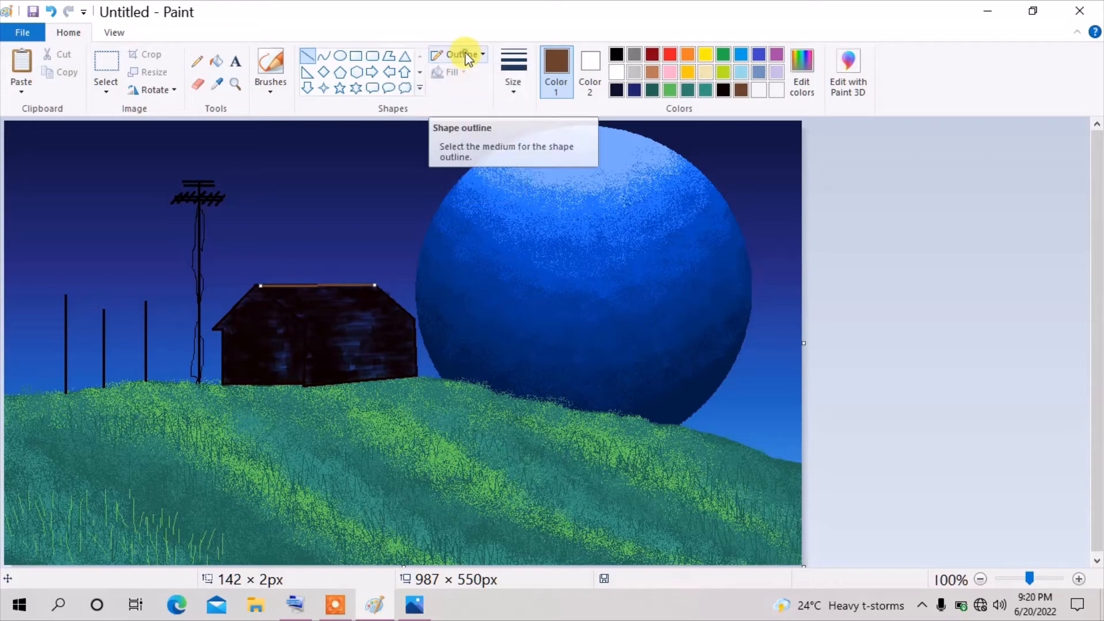
{"action": "left_click", "coordinate": [459, 54]}
{"action": "left_click", "coordinate": [588, 79]}
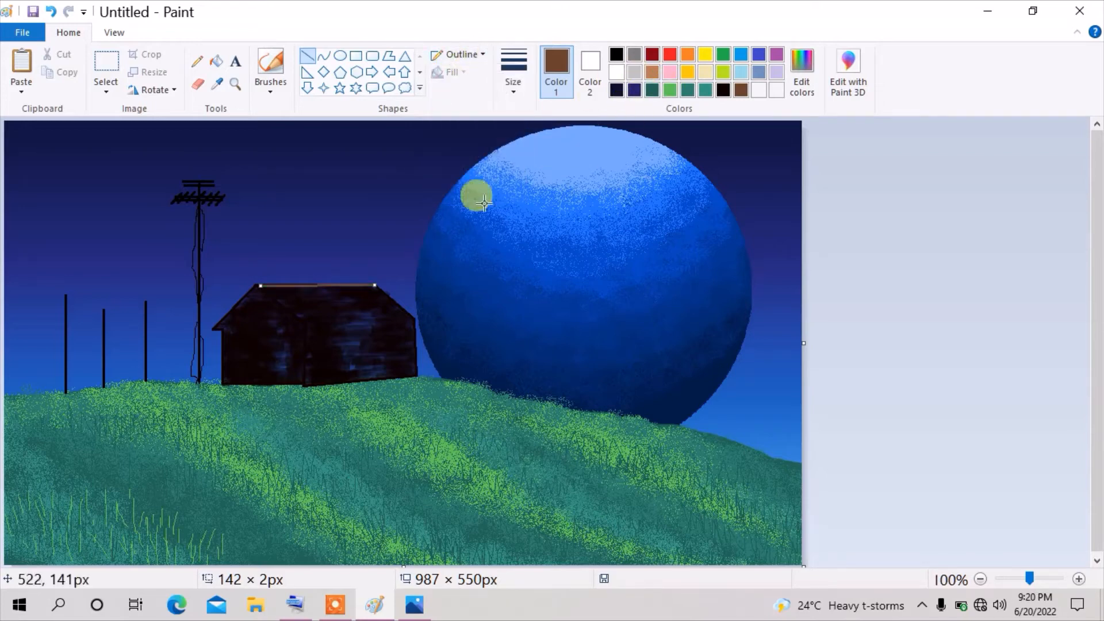
{"action": "left_click", "coordinate": [460, 55]}
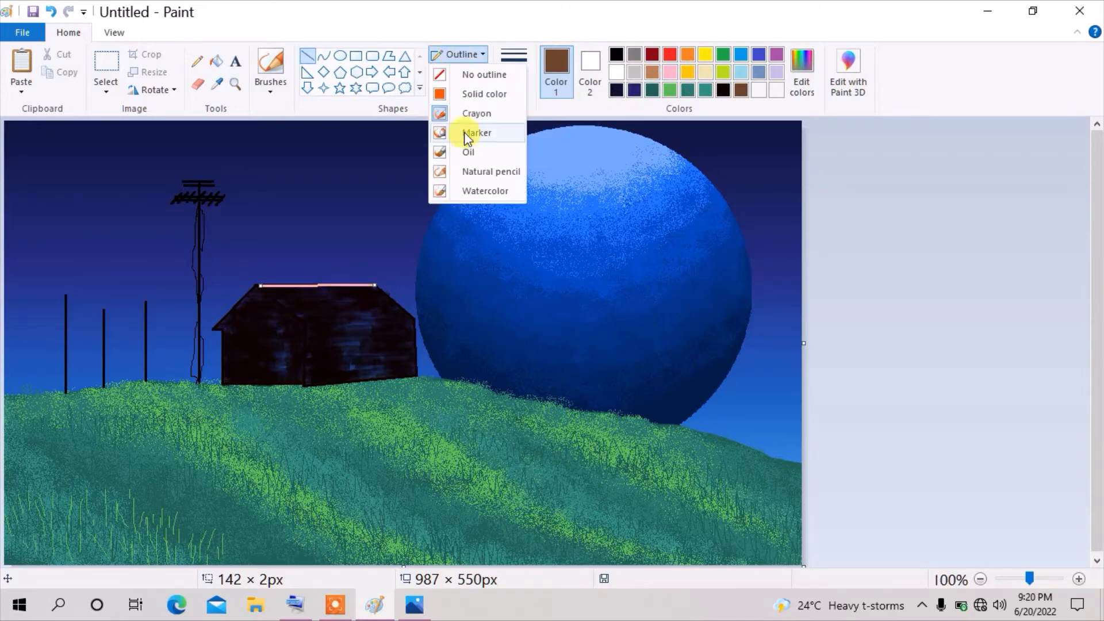
{"action": "left_click", "coordinate": [469, 170]}
{"action": "left_click_drag", "start_coordinate": [261, 285], "coordinate": [259, 285]}
{"action": "left_click", "coordinate": [514, 72]}
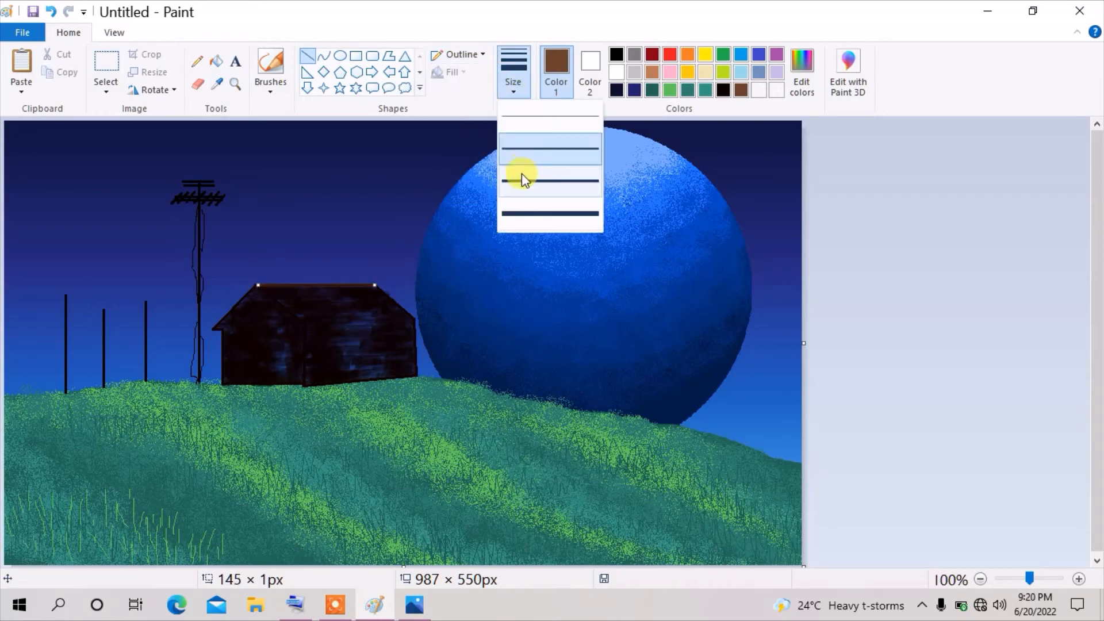
{"action": "left_click", "coordinate": [525, 212]}
{"action": "left_click_drag", "start_coordinate": [375, 285], "coordinate": [374, 283]}
Hatch the hut's long roof slope with horizontal and diagonal brown lines to form a tiled pattern.
{"action": "left_click_drag", "start_coordinate": [258, 285], "coordinate": [387, 297]}
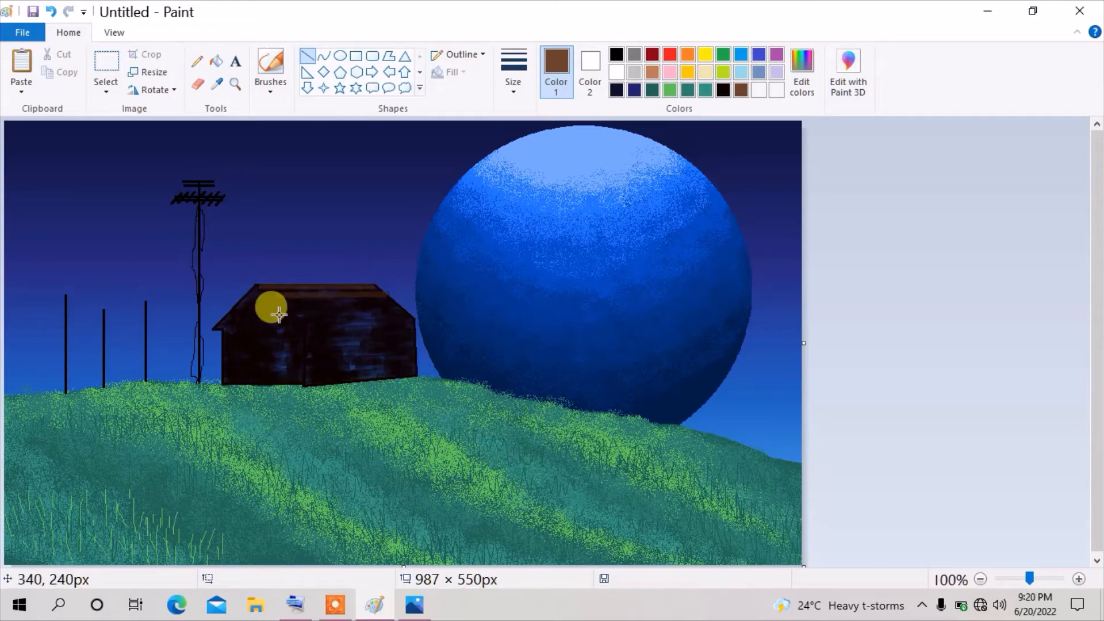
{"action": "left_click_drag", "start_coordinate": [286, 308], "coordinate": [398, 306]}
{"action": "left_click", "coordinate": [432, 352]}
{"action": "left_click_drag", "start_coordinate": [299, 316], "coordinate": [412, 322]}
{"action": "mouse_move", "coordinate": [262, 285]}
{"action": "left_mouse_down"}
{"action": "mouse_move", "coordinate": [310, 324]}
{"action": "mouse_move", "coordinate": [323, 321]}
{"action": "left_mouse_up"}
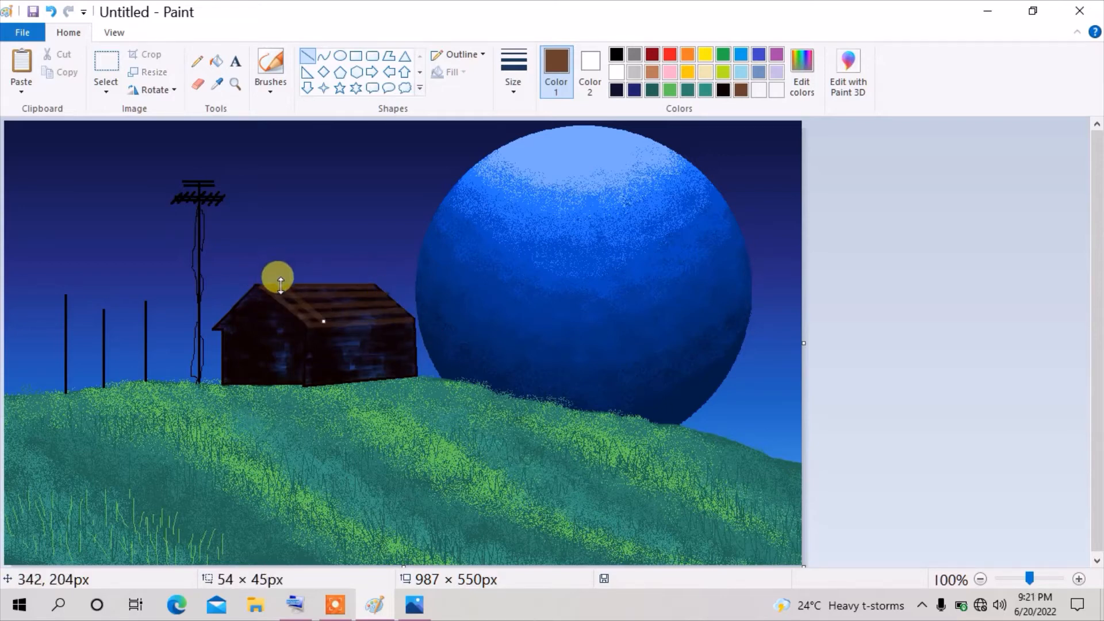
{"action": "mouse_move", "coordinate": [300, 284]}
{"action": "left_mouse_down"}
{"action": "mouse_move", "coordinate": [341, 324]}
{"action": "mouse_move", "coordinate": [370, 324]}
{"action": "left_mouse_up"}
{"action": "left_click_drag", "start_coordinate": [344, 284], "coordinate": [397, 320]}
{"action": "left_click", "coordinate": [435, 363]}
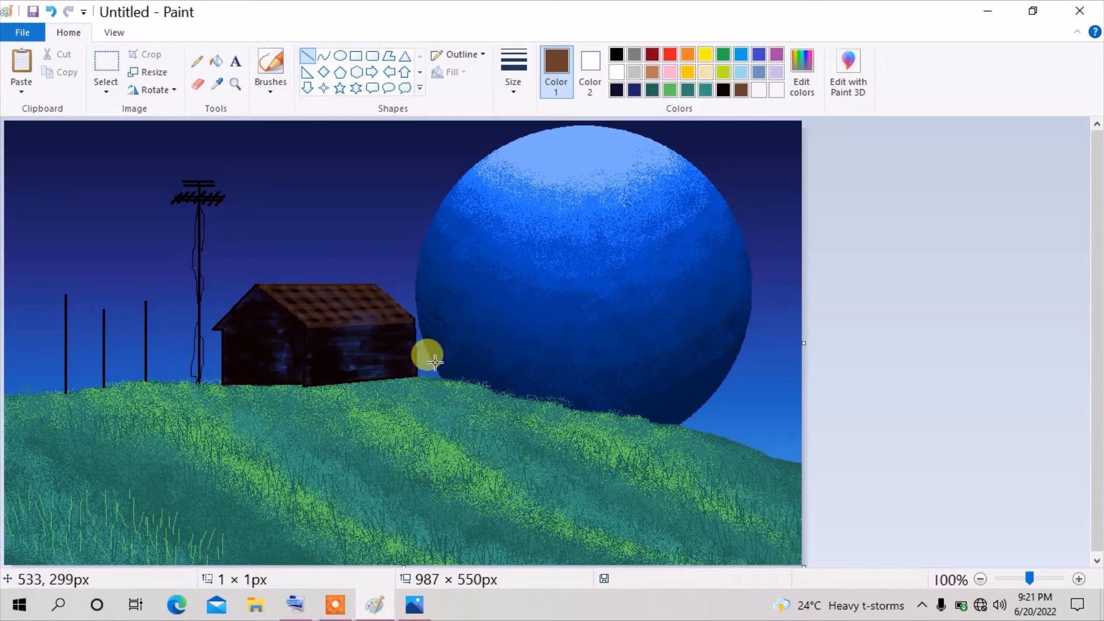
Trace the hut's gable edge, base and wall corners with brown lines, and brush brown over the roof.
{"action": "left_click_drag", "start_coordinate": [256, 286], "coordinate": [215, 328]}
{"action": "left_click_drag", "start_coordinate": [307, 326], "coordinate": [415, 377]}
{"action": "left_click_drag", "start_coordinate": [414, 318], "coordinate": [416, 366]}
{"action": "left_click_drag", "start_coordinate": [223, 331], "coordinate": [223, 382]}
{"action": "left_click", "coordinate": [288, 437]}
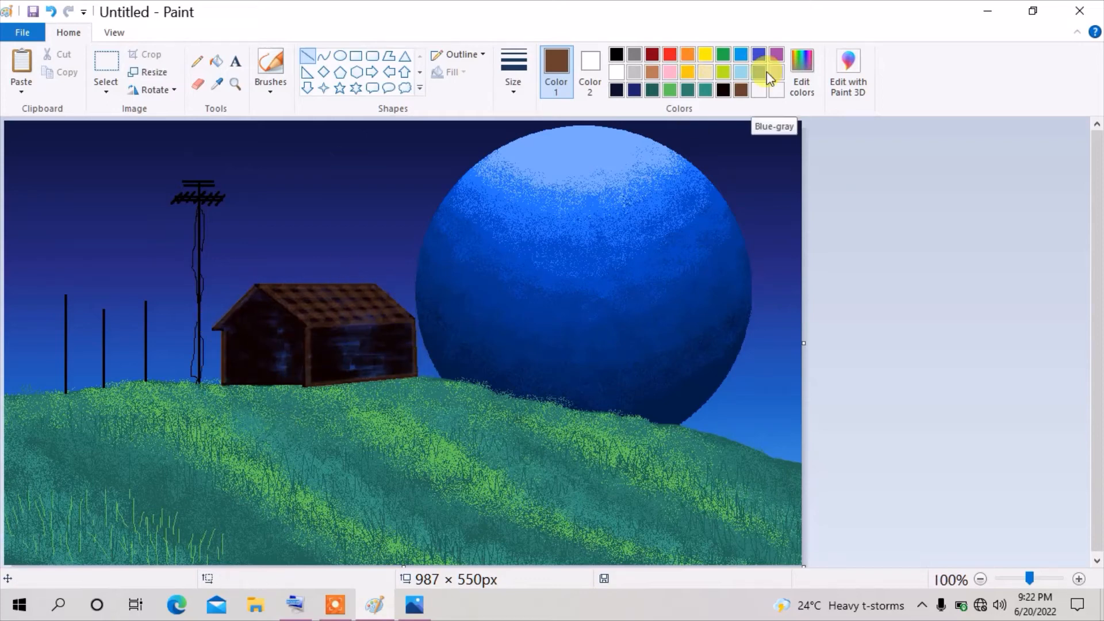
{"action": "left_click", "coordinate": [271, 63]}
{"action": "mouse_move", "coordinate": [220, 318]}
{"action": "left_mouse_down"}
{"action": "mouse_move", "coordinate": [255, 288]}
{"action": "mouse_move", "coordinate": [323, 321]}
{"action": "mouse_move", "coordinate": [306, 326]}
{"action": "mouse_move", "coordinate": [291, 285]}
{"action": "mouse_move", "coordinate": [322, 282]}
{"action": "mouse_move", "coordinate": [353, 289]}
{"action": "mouse_move", "coordinate": [261, 289]}
{"action": "mouse_move", "coordinate": [373, 302]}
{"action": "mouse_move", "coordinate": [234, 310]}
{"action": "mouse_move", "coordinate": [387, 306]}
{"action": "left_mouse_up"}
Mix a dark maroon with red 47, green 0 and blue 0, and brush it over the hut's front and side walls.
{"action": "left_click", "coordinate": [802, 70]}
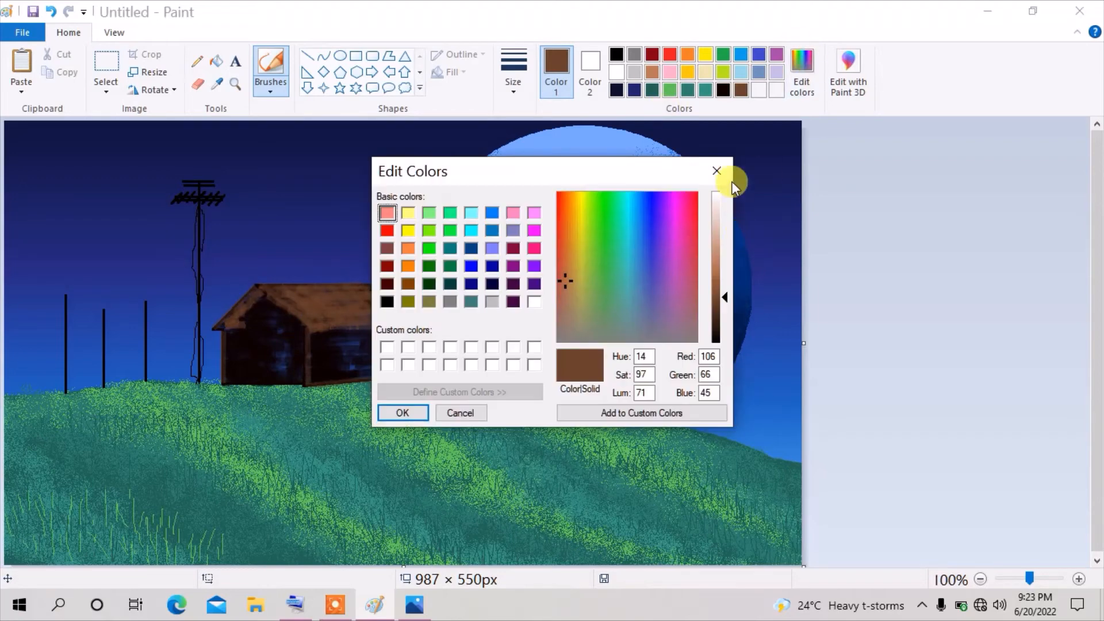
{"action": "left_click", "coordinate": [716, 170]}
{"action": "left_click", "coordinate": [724, 90]}
{"action": "left_click", "coordinate": [801, 70]}
{"action": "left_click_drag", "start_coordinate": [724, 338], "coordinate": [724, 324]}
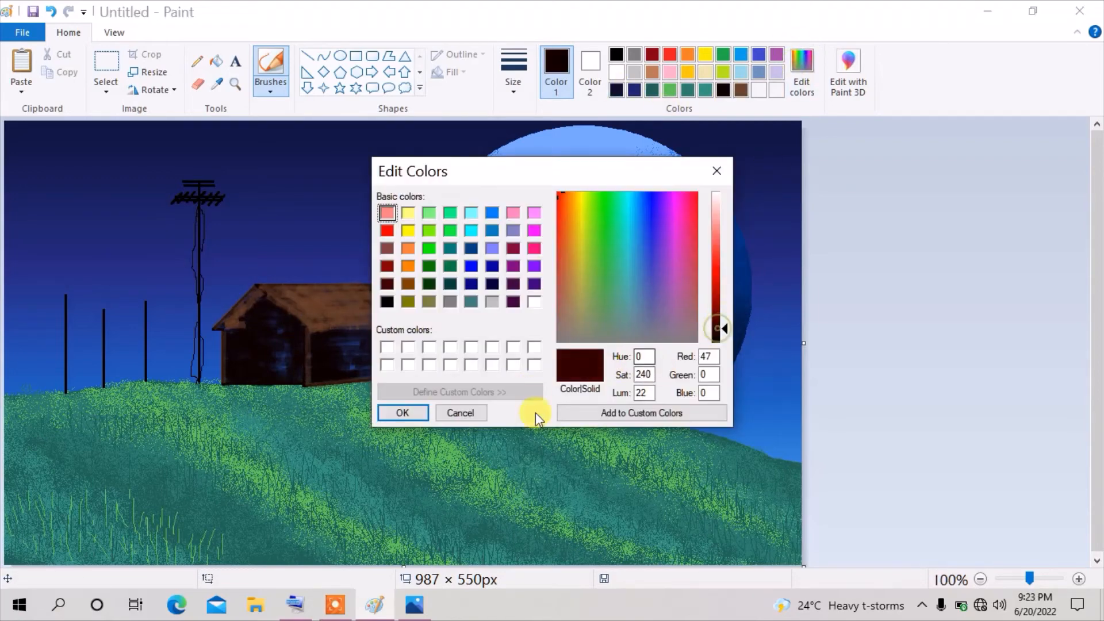
{"action": "key", "text": "Return"}
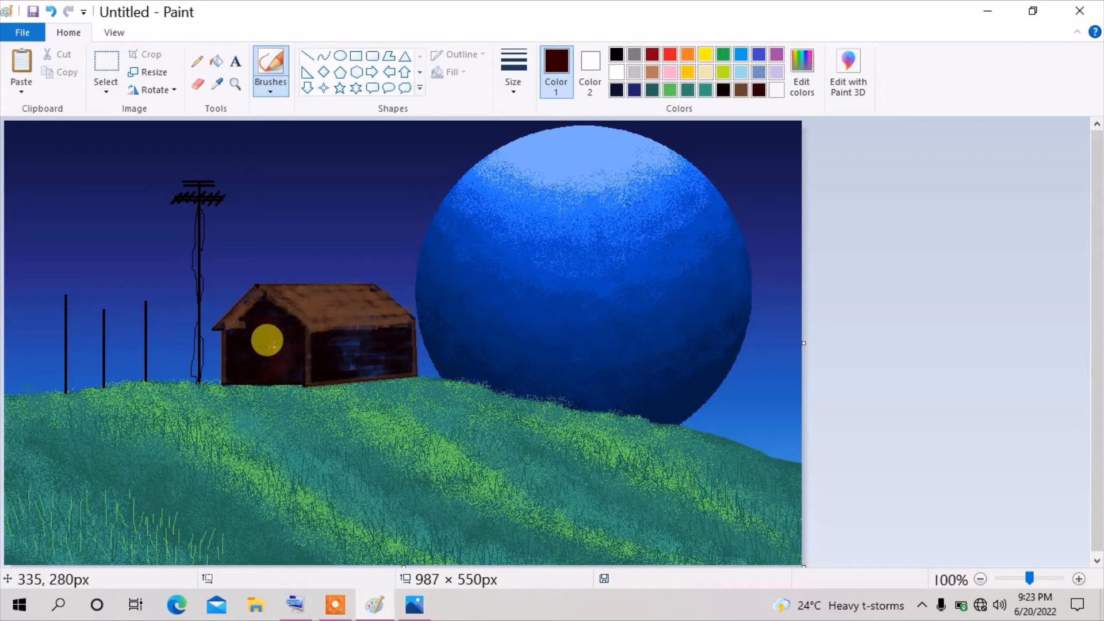
{"action": "left_click_drag", "start_coordinate": [271, 313], "coordinate": [265, 362]}
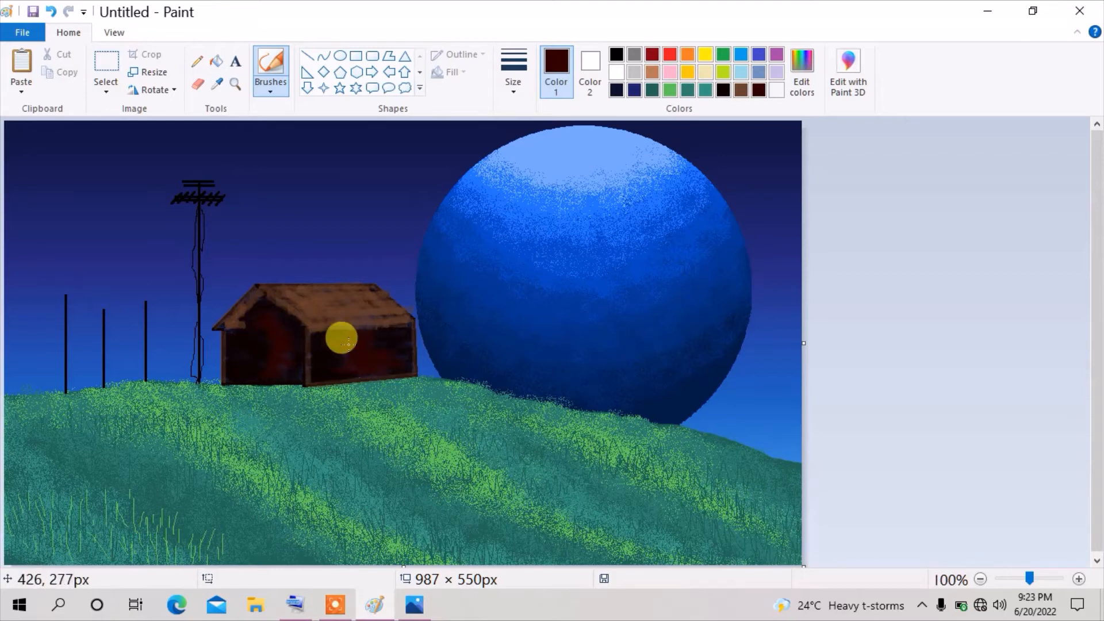
Draw solid brown foundation lines along the base of the hut's front and side walls, the front one about 105 px long.
{"action": "left_click", "coordinate": [309, 56]}
{"action": "left_click", "coordinate": [513, 75]}
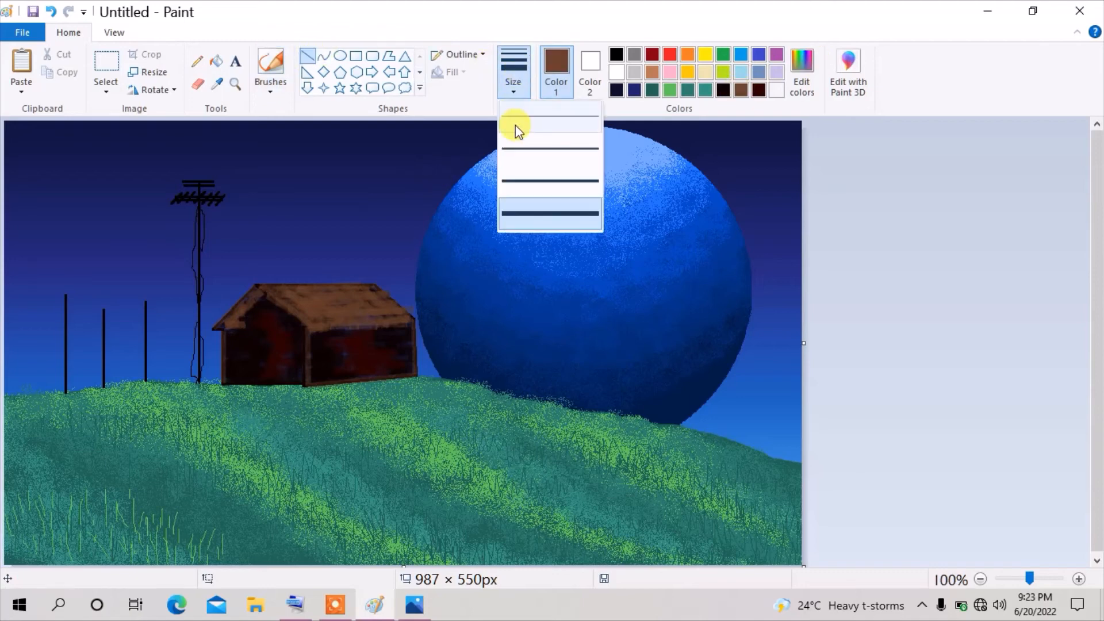
{"action": "left_click", "coordinate": [458, 55]}
{"action": "left_click", "coordinate": [483, 93]}
{"action": "mouse_move", "coordinate": [222, 384]}
{"action": "left_mouse_down"}
{"action": "mouse_move", "coordinate": [307, 388]}
{"action": "mouse_move", "coordinate": [224, 381]}
{"action": "left_mouse_up"}
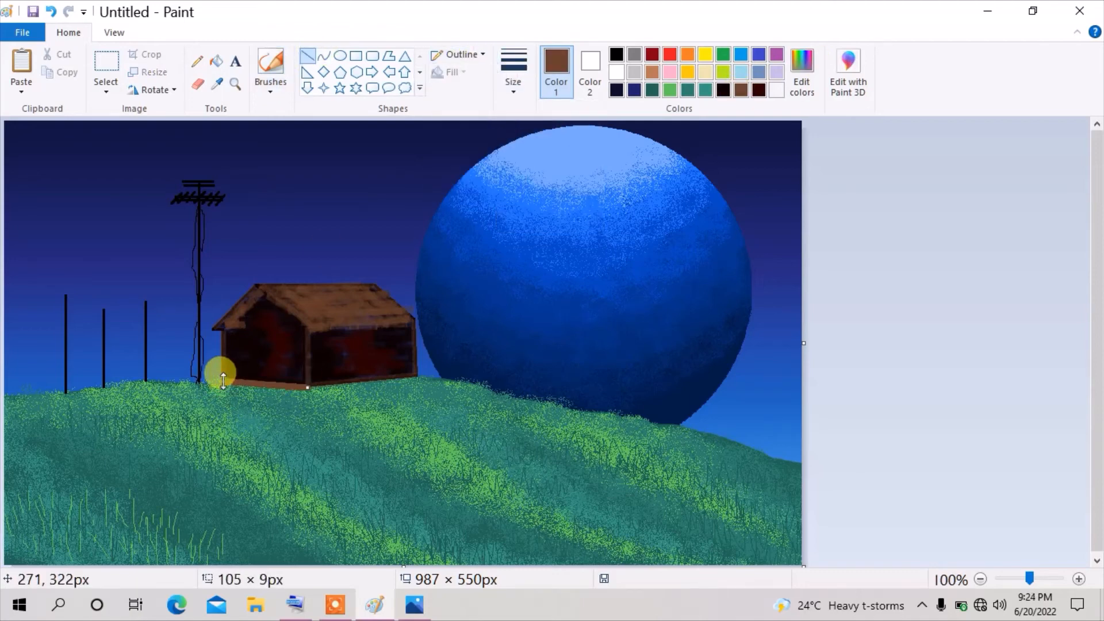
{"action": "left_click", "coordinate": [314, 403]}
{"action": "left_click_drag", "start_coordinate": [310, 388], "coordinate": [417, 374]}
{"action": "left_click", "coordinate": [452, 433]}
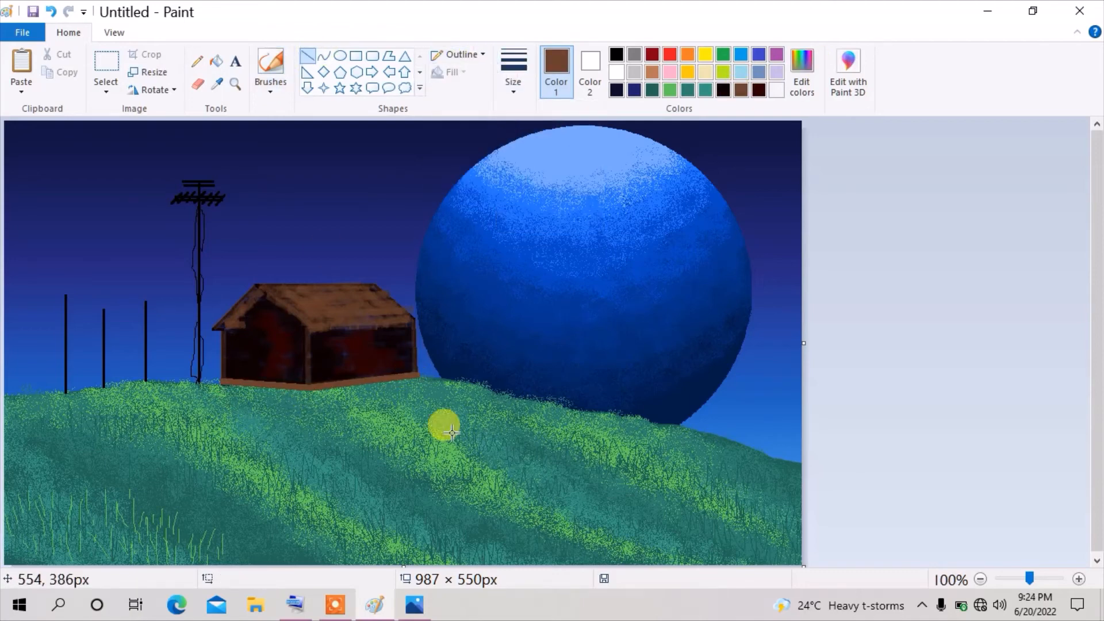
Brush dark maroon and near-black over the hut's foundation lines to darken the base.
{"action": "left_click", "coordinate": [275, 75]}
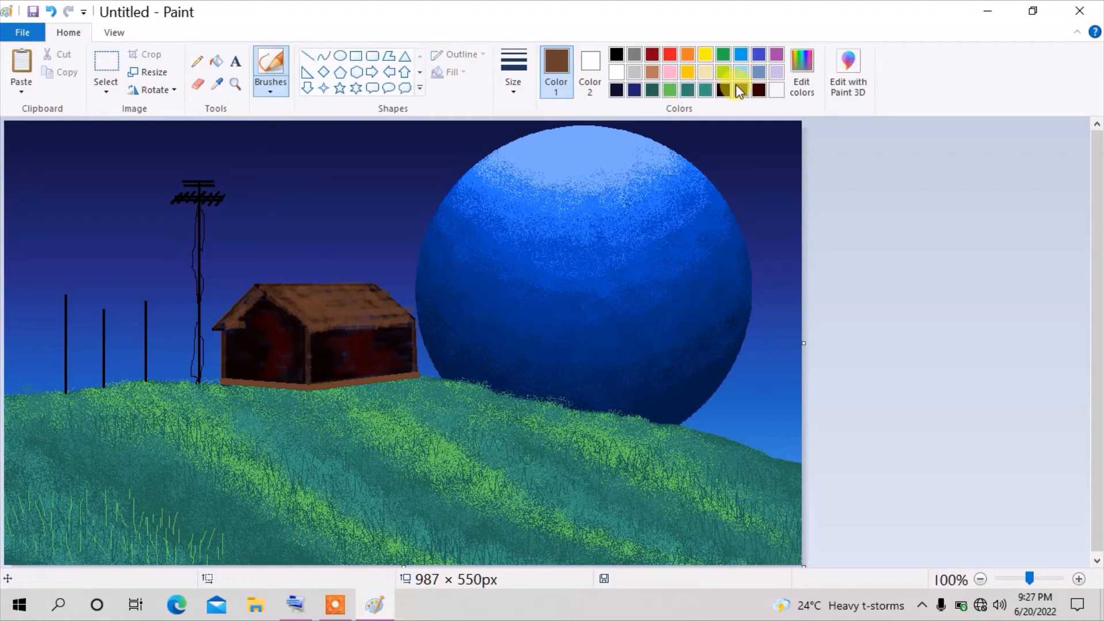
{"action": "left_click", "coordinate": [759, 89]}
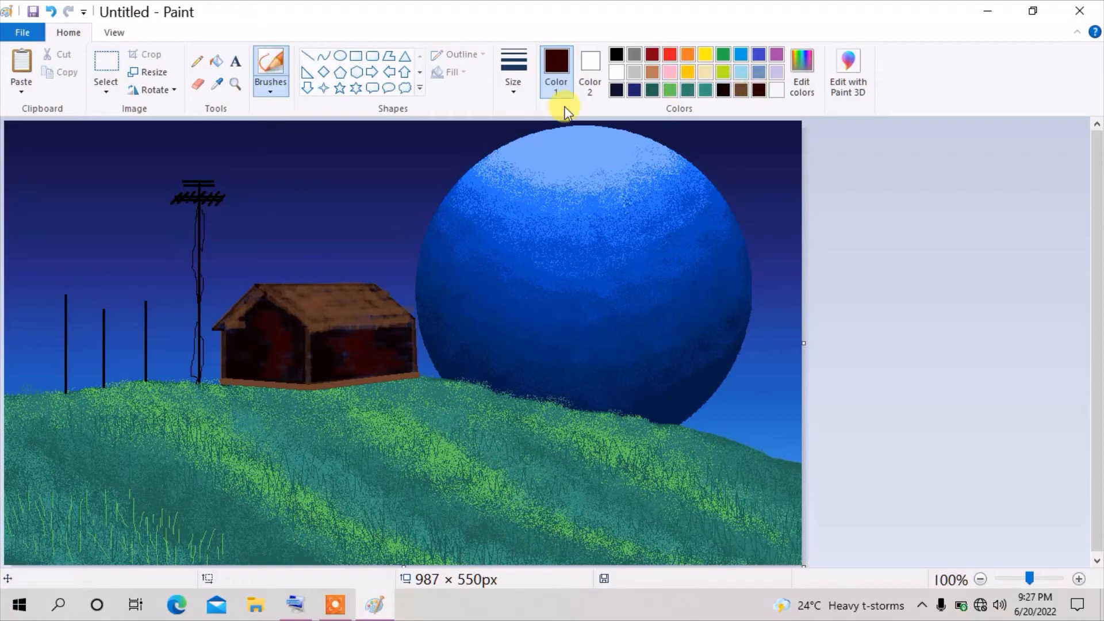
{"action": "mouse_move", "coordinate": [252, 377]}
{"action": "left_mouse_down"}
{"action": "mouse_move", "coordinate": [394, 375]}
{"action": "mouse_move", "coordinate": [315, 390]}
{"action": "left_mouse_up"}
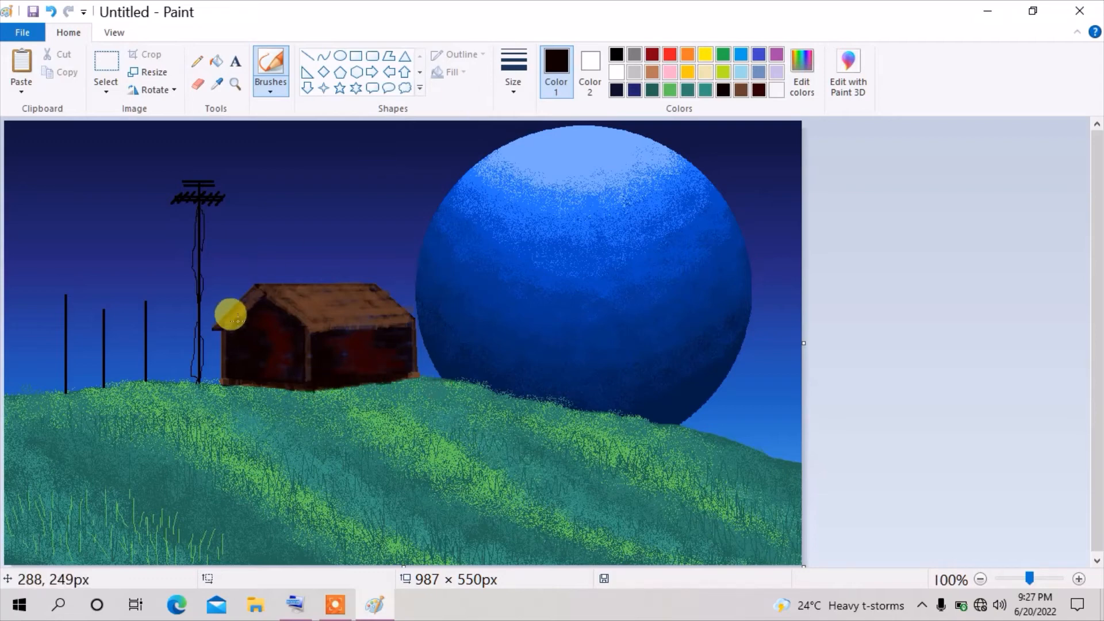
Mix a light brown with about red 159, green 104 and blue 81 for Color 1.
{"action": "left_click", "coordinate": [801, 70]}
{"action": "left_click_drag", "start_coordinate": [574, 268], "coordinate": [568, 293]}
{"action": "left_click_drag", "start_coordinate": [726, 318], "coordinate": [727, 271]}
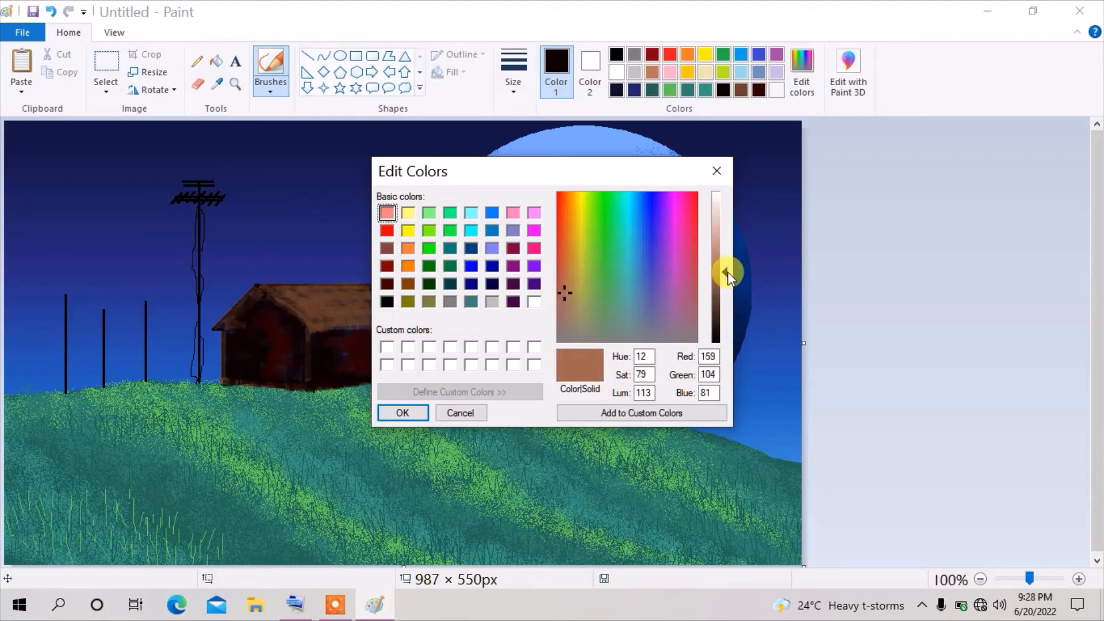
{"action": "left_click", "coordinate": [414, 412]}
Set Color 2 to the light brown and draw a rectangular window with a solid fill on the hut's front wall.
{"action": "left_click", "coordinate": [355, 56]}
{"action": "mouse_move", "coordinate": [247, 331]}
{"action": "left_mouse_down"}
{"action": "mouse_move", "coordinate": [280, 357]}
{"action": "mouse_move", "coordinate": [266, 371]}
{"action": "left_mouse_up"}
{"action": "left_click", "coordinate": [590, 70]}
{"action": "left_click", "coordinate": [776, 89]}
{"action": "mouse_move", "coordinate": [278, 351]}
{"action": "left_mouse_down"}
{"action": "mouse_move", "coordinate": [287, 350]}
{"action": "mouse_move", "coordinate": [261, 356]}
{"action": "left_mouse_up"}
{"action": "left_click", "coordinate": [452, 72]}
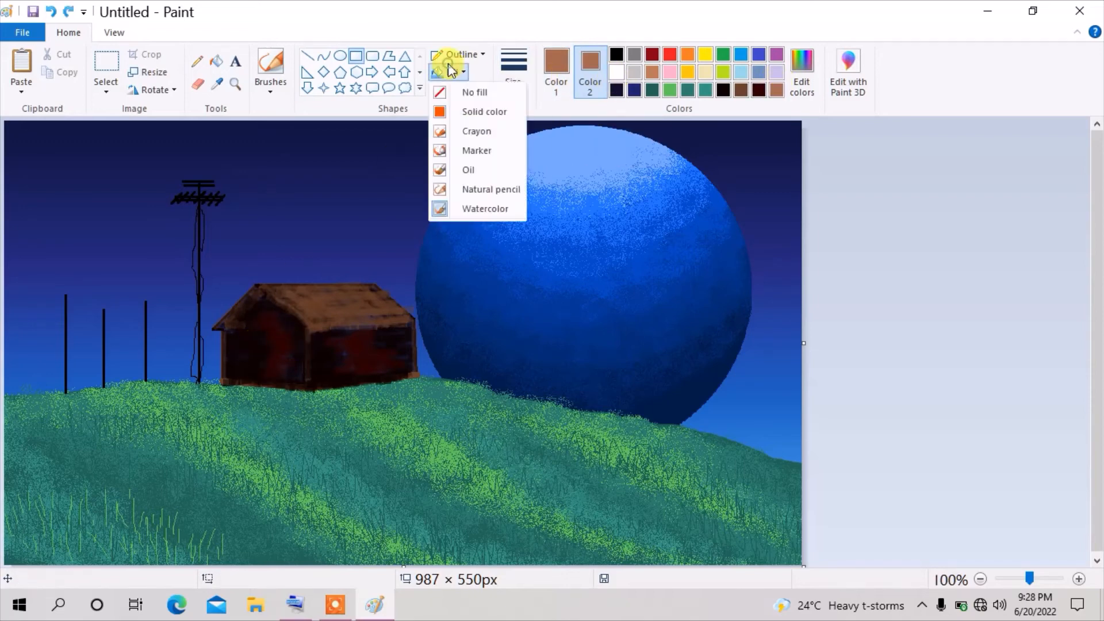
{"action": "left_click", "coordinate": [486, 108]}
Try a solid light brown rectangle on the hut's side wall, and undo it.
{"action": "mouse_move", "coordinate": [321, 339]}
{"action": "left_mouse_down"}
{"action": "mouse_move", "coordinate": [346, 369]}
{"action": "mouse_move", "coordinate": [317, 353]}
{"action": "mouse_move", "coordinate": [338, 342]}
{"action": "mouse_move", "coordinate": [314, 340]}
{"action": "mouse_move", "coordinate": [366, 380]}
{"action": "left_mouse_up"}
{"action": "left_click", "coordinate": [399, 418]}
{"action": "key", "text": "ctrl+z"}
{"action": "key", "text": "ctrl+z"}
Draw a small slanted window and a taller door opening about 59 px high on the hut's side wall as light brown polygons.
{"action": "left_click", "coordinate": [388, 56]}
{"action": "left_click", "coordinate": [339, 336]}
{"action": "left_click", "coordinate": [339, 363]}
{"action": "left_click", "coordinate": [314, 365]}
{"action": "left_click", "coordinate": [388, 377]}
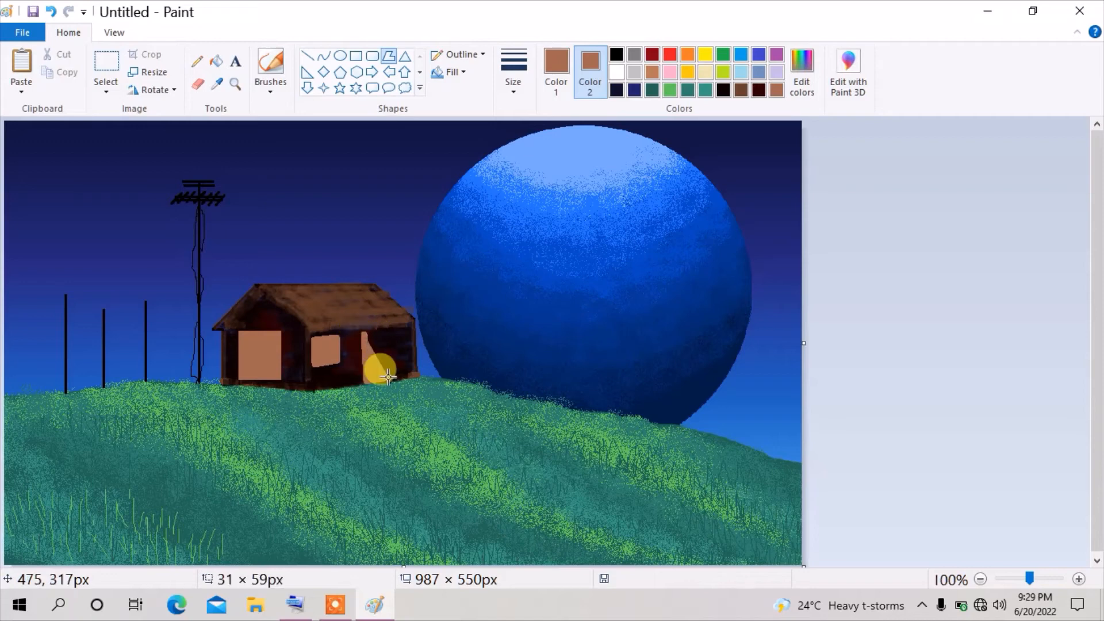
{"action": "left_click", "coordinate": [392, 329]}
{"action": "left_click", "coordinate": [365, 332]}
{"action": "left_click", "coordinate": [450, 396]}
Mix a pale orange for Color 1 with hue about 24 and saturation about 175, raising its luminosity.
{"action": "left_click", "coordinate": [556, 74]}
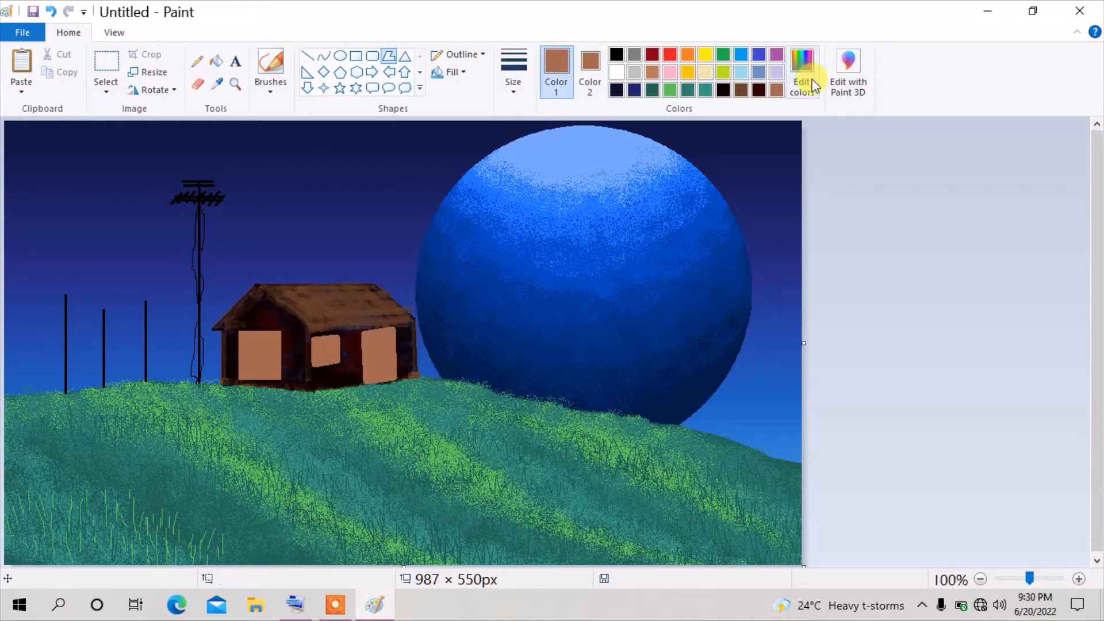
{"action": "left_click", "coordinate": [810, 82]}
{"action": "left_click_drag", "start_coordinate": [566, 293], "coordinate": [572, 233]}
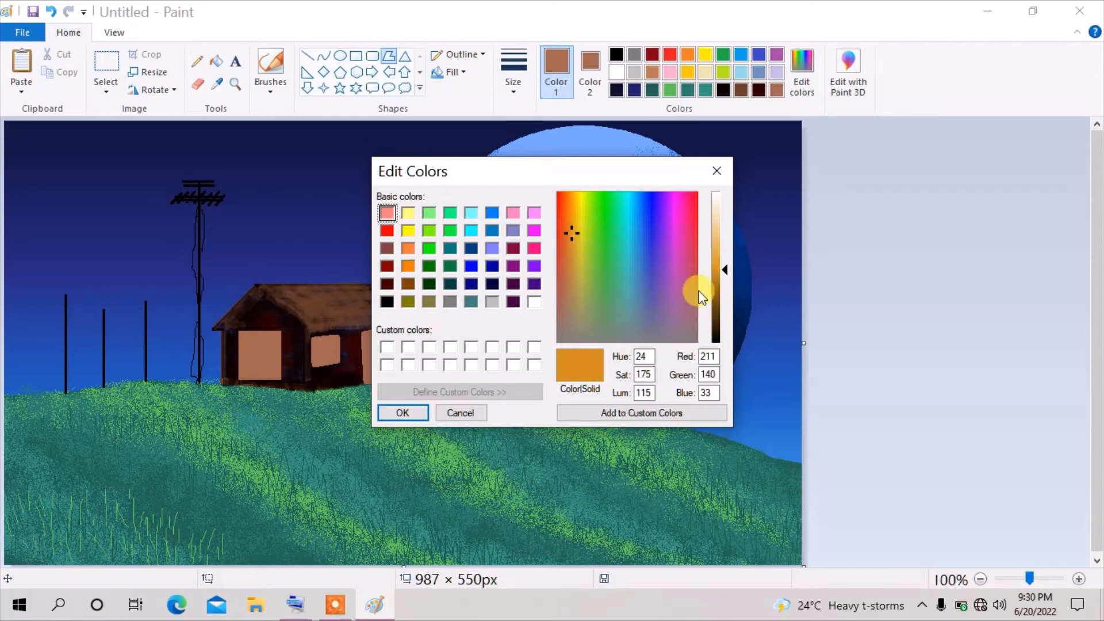
{"action": "left_click_drag", "start_coordinate": [716, 290], "coordinate": [727, 236]}
{"action": "left_click", "coordinate": [415, 413]}
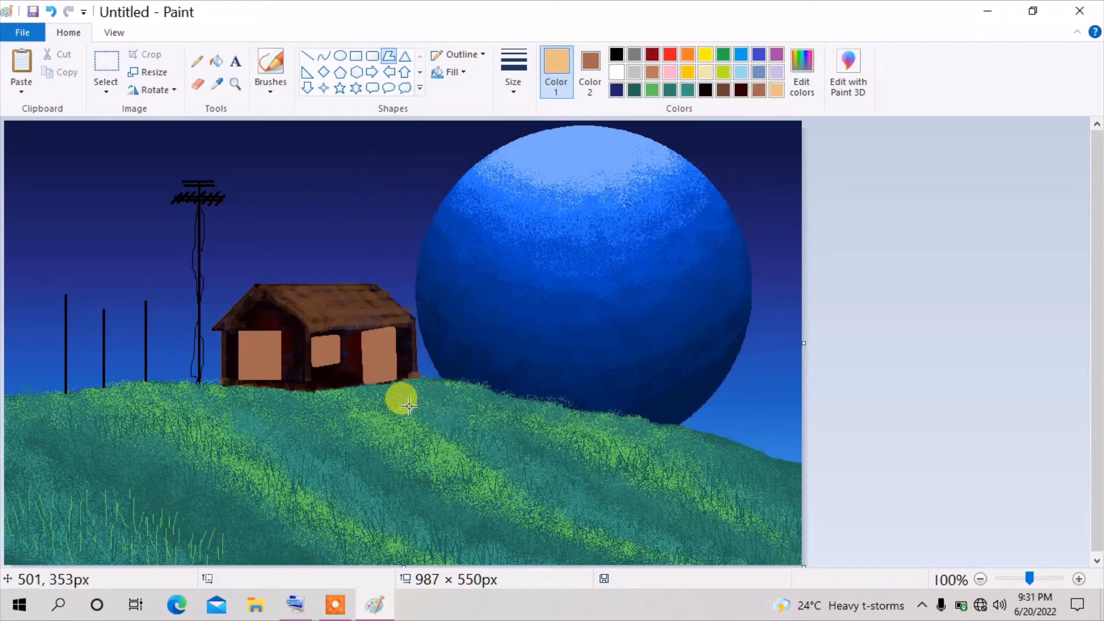
Frame the hut's front window with an unfilled pale orange rectangle and divide it into a grid of straight bars.
{"action": "left_click", "coordinate": [356, 56]}
{"action": "left_click", "coordinate": [457, 71]}
{"action": "left_click", "coordinate": [454, 109]}
{"action": "left_click_drag", "start_coordinate": [281, 378], "coordinate": [281, 379]}
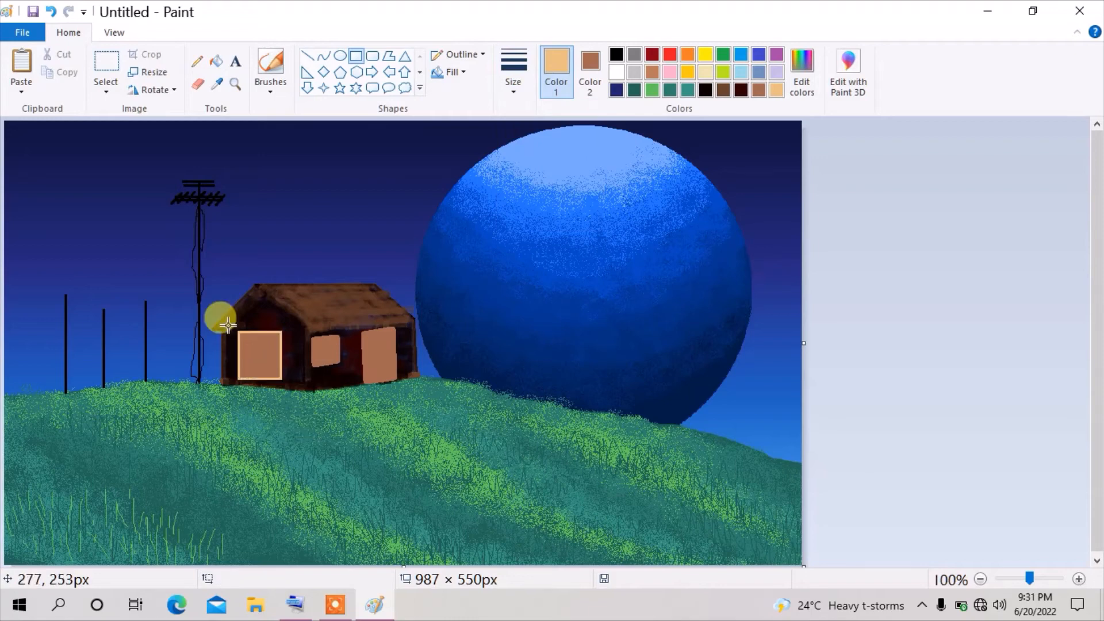
{"action": "mouse_move", "coordinate": [249, 332]}
{"action": "left_mouse_down"}
{"action": "mouse_move", "coordinate": [259, 377]}
{"action": "mouse_move", "coordinate": [272, 378]}
{"action": "mouse_move", "coordinate": [280, 348]}
{"action": "mouse_move", "coordinate": [265, 372]}
{"action": "mouse_move", "coordinate": [279, 371]}
{"action": "left_mouse_up"}
{"action": "left_click", "coordinate": [309, 58]}
{"action": "left_click", "coordinate": [348, 430]}
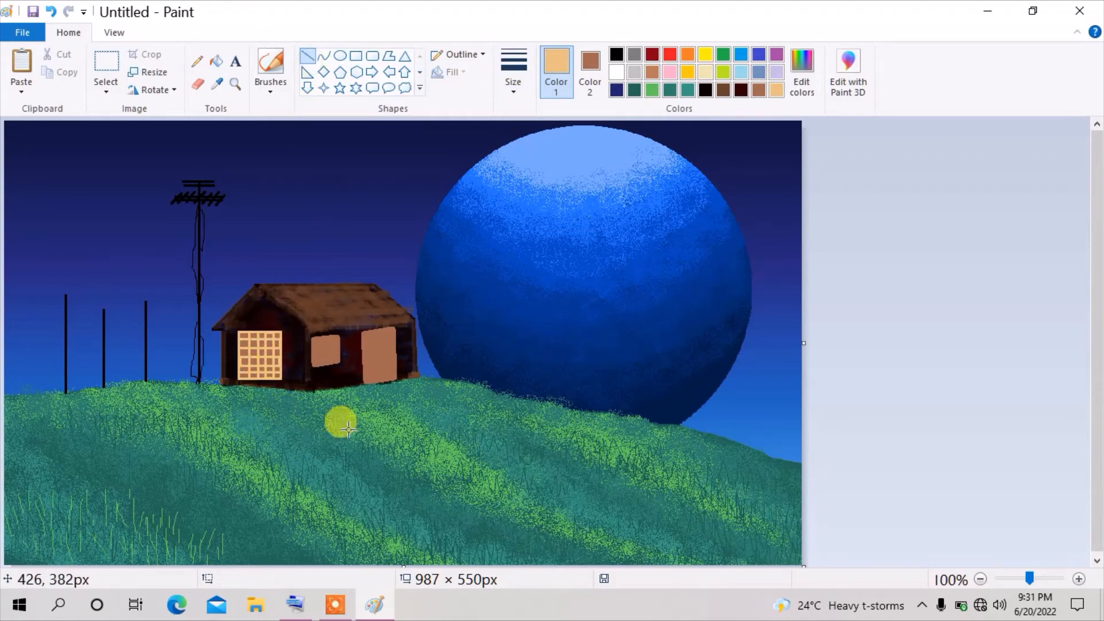
Set Color 2 to the pale orange and draw solid-filled polygons for the lit right portions of the small window and door opening.
{"action": "left_click", "coordinate": [390, 58]}
{"action": "mouse_move", "coordinate": [313, 338]}
{"action": "left_mouse_down"}
{"action": "mouse_move", "coordinate": [330, 340]}
{"action": "mouse_move", "coordinate": [330, 363]}
{"action": "mouse_move", "coordinate": [339, 363]}
{"action": "mouse_move", "coordinate": [388, 337]}
{"action": "mouse_move", "coordinate": [397, 381]}
{"action": "left_mouse_up"}
{"action": "left_click", "coordinate": [452, 72]}
{"action": "left_click", "coordinate": [470, 94]}
{"action": "left_click", "coordinate": [388, 425]}
{"action": "left_click", "coordinate": [438, 467]}
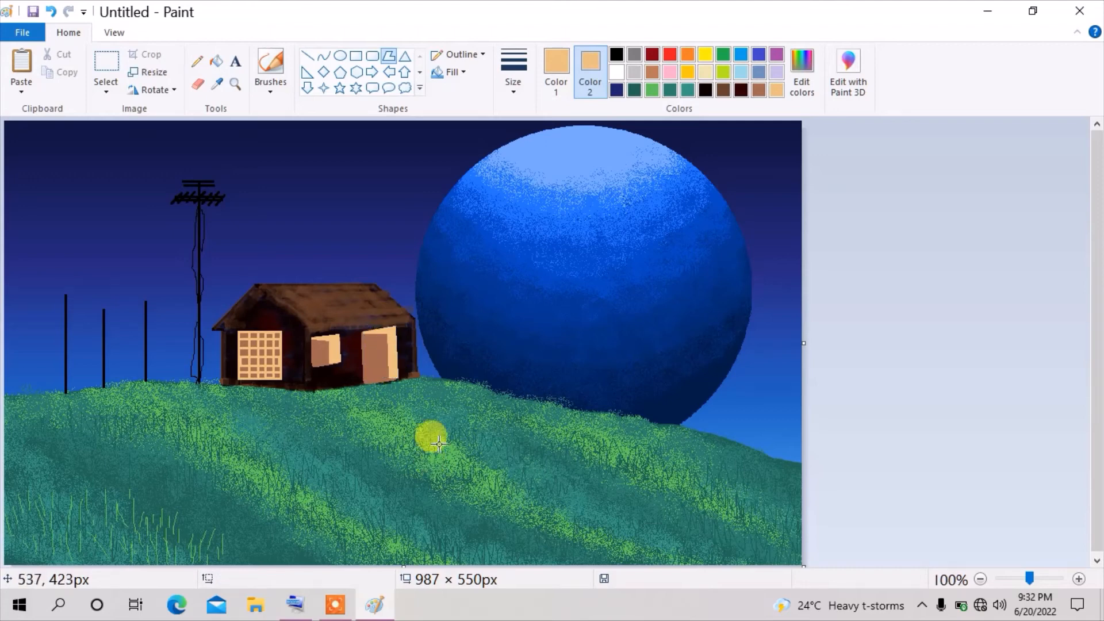
Brush thin pale orange light spilling from the doorway and along the ground below the hut's windows, undoing stray strokes.
{"action": "left_click", "coordinate": [269, 79]}
{"action": "left_click", "coordinate": [365, 117]}
{"action": "left_click", "coordinate": [514, 82]}
{"action": "left_click", "coordinate": [518, 122]}
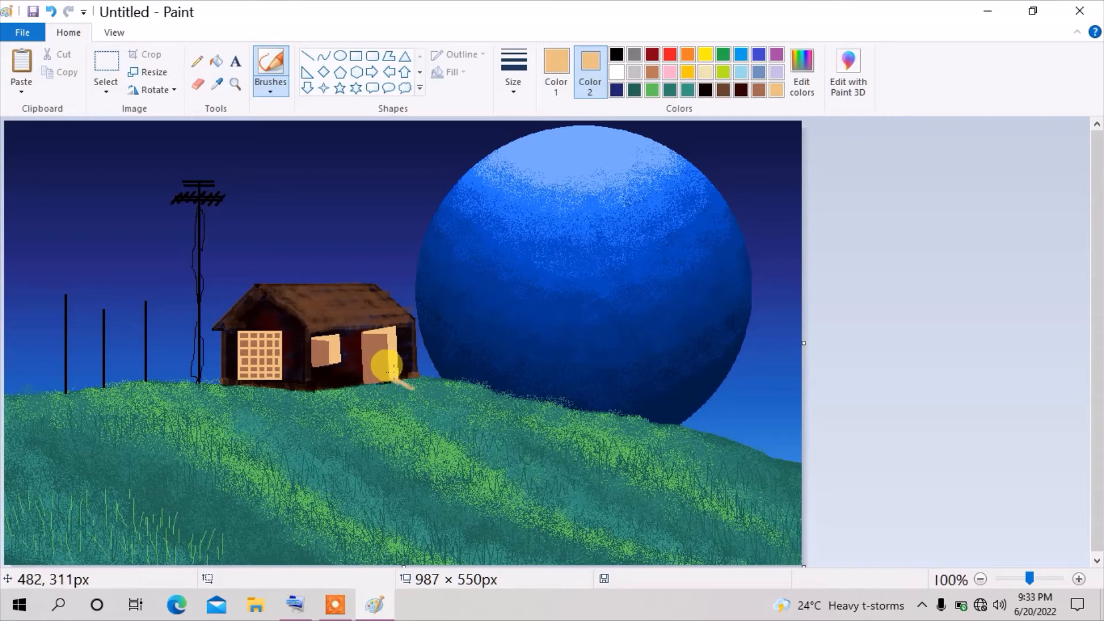
{"action": "key", "text": "ctrl+z"}
{"action": "key", "text": "ctrl+z"}
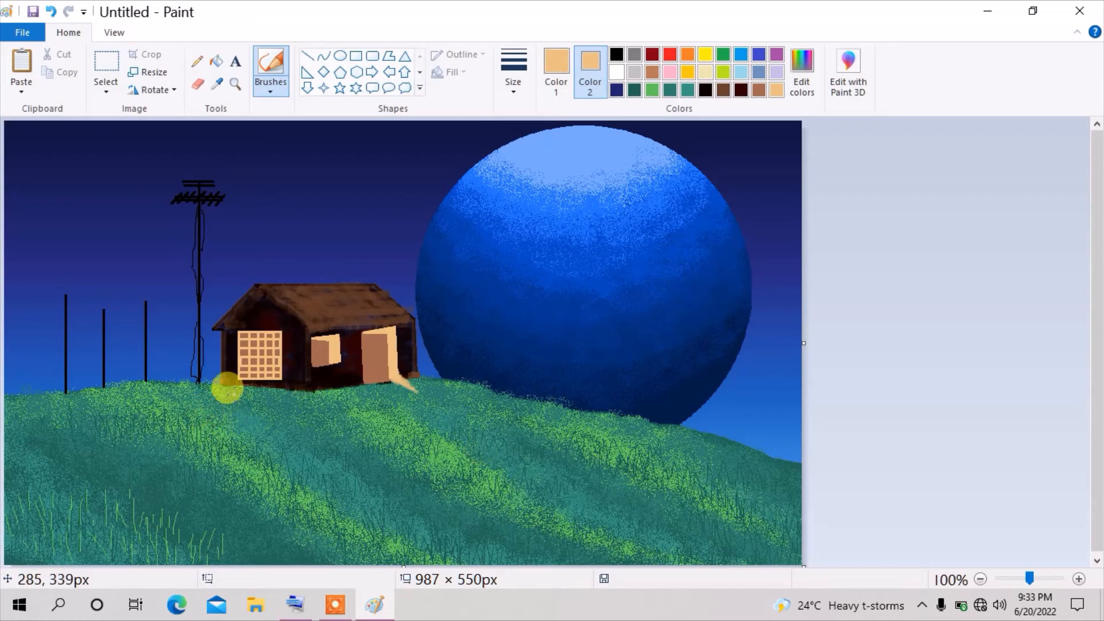
{"action": "left_click_drag", "start_coordinate": [243, 380], "coordinate": [278, 387]}
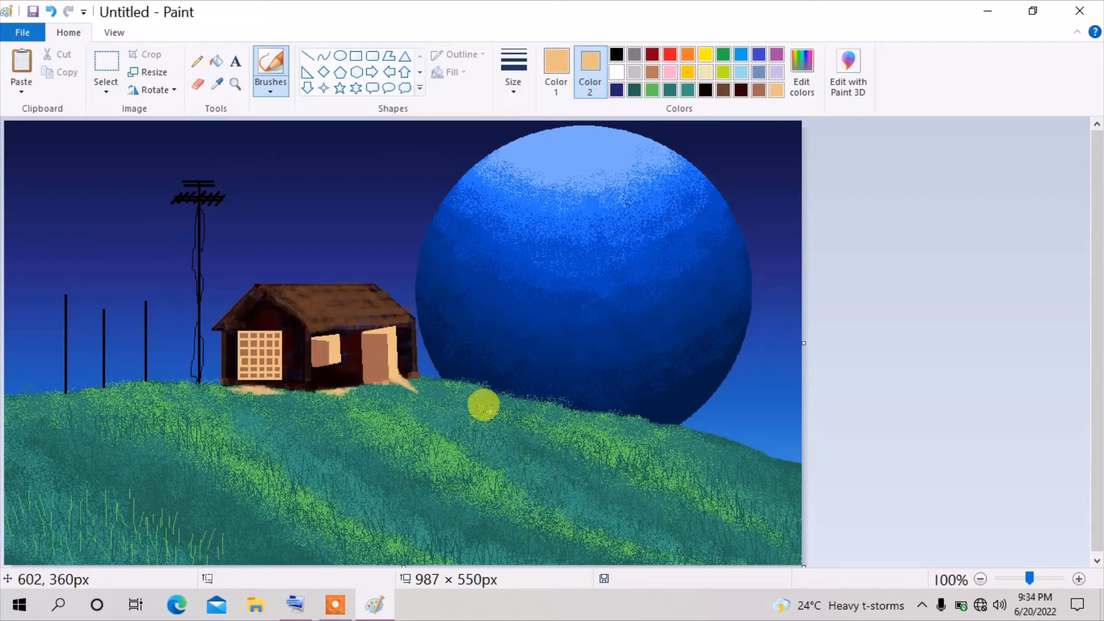
Draw two black vertical poles rising behind the hut's roof, about 89 px and 59 px tall, with Color 1 black.
{"action": "left_click", "coordinate": [307, 56]}
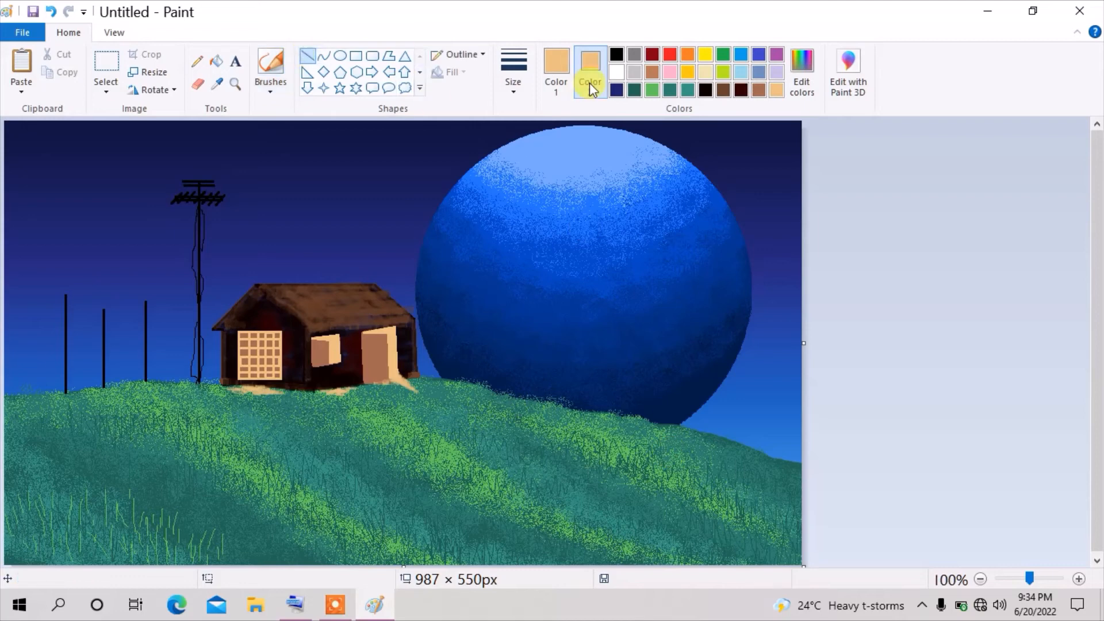
{"action": "left_click", "coordinate": [556, 72]}
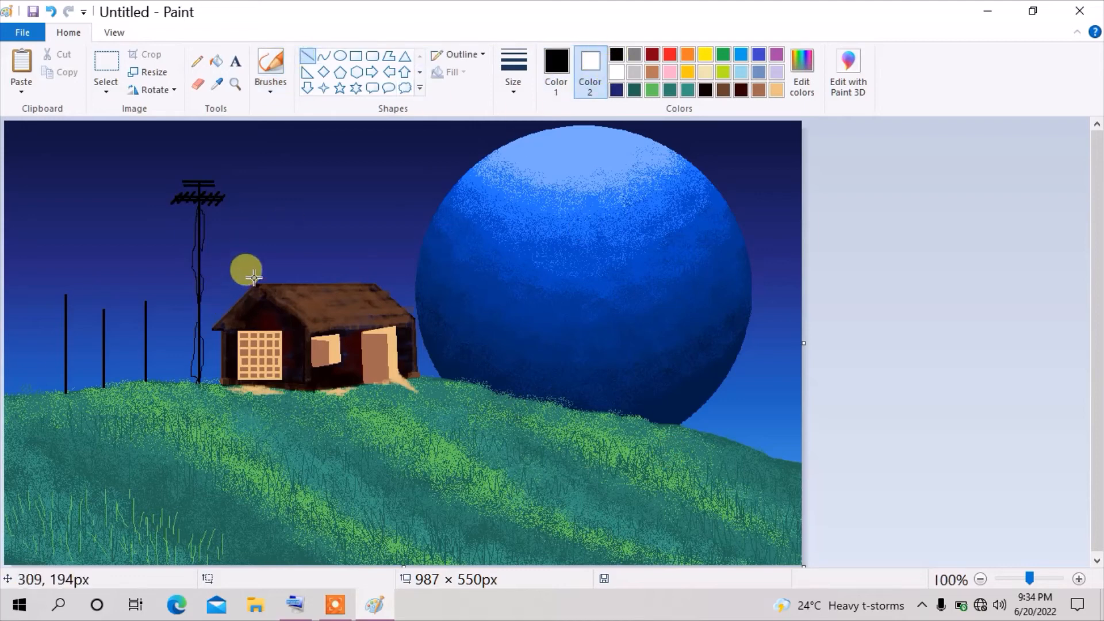
{"action": "left_click_drag", "start_coordinate": [320, 219], "coordinate": [321, 283]}
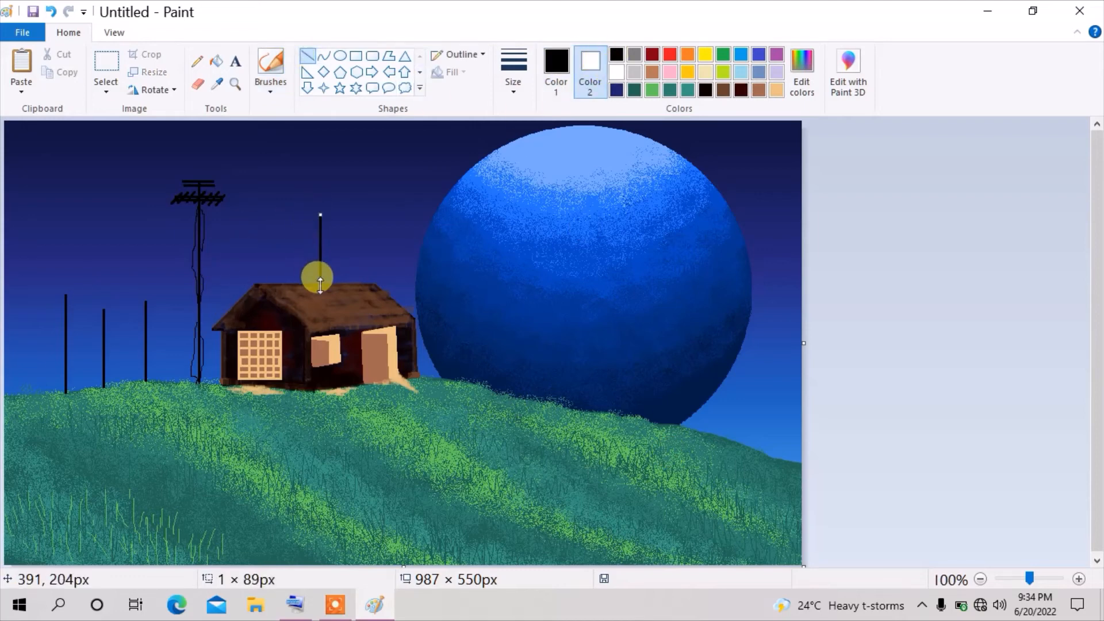
{"action": "left_click", "coordinate": [395, 492]}
{"action": "left_click_drag", "start_coordinate": [402, 307], "coordinate": [401, 259]}
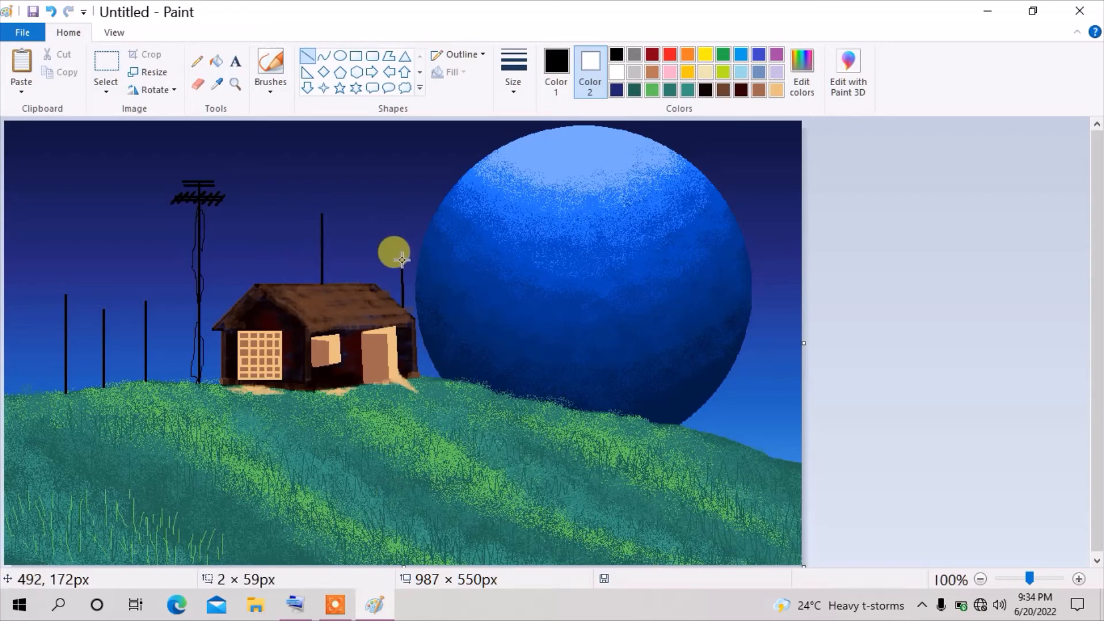
Draw a row of black vertical poles of varied heights along the ridge, from the hut across the planet to the picture's right end.
{"action": "mouse_move", "coordinate": [427, 378]}
{"action": "left_mouse_down"}
{"action": "mouse_move", "coordinate": [427, 293]}
{"action": "mouse_move", "coordinate": [460, 267]}
{"action": "left_mouse_up"}
{"action": "left_click_drag", "start_coordinate": [492, 386], "coordinate": [491, 310]}
{"action": "mouse_move", "coordinate": [524, 396]}
{"action": "left_mouse_down"}
{"action": "mouse_move", "coordinate": [523, 330]}
{"action": "mouse_move", "coordinate": [549, 301]}
{"action": "left_mouse_up"}
{"action": "mouse_move", "coordinate": [577, 410]}
{"action": "left_mouse_down"}
{"action": "mouse_move", "coordinate": [575, 252]}
{"action": "mouse_move", "coordinate": [604, 310]}
{"action": "left_mouse_up"}
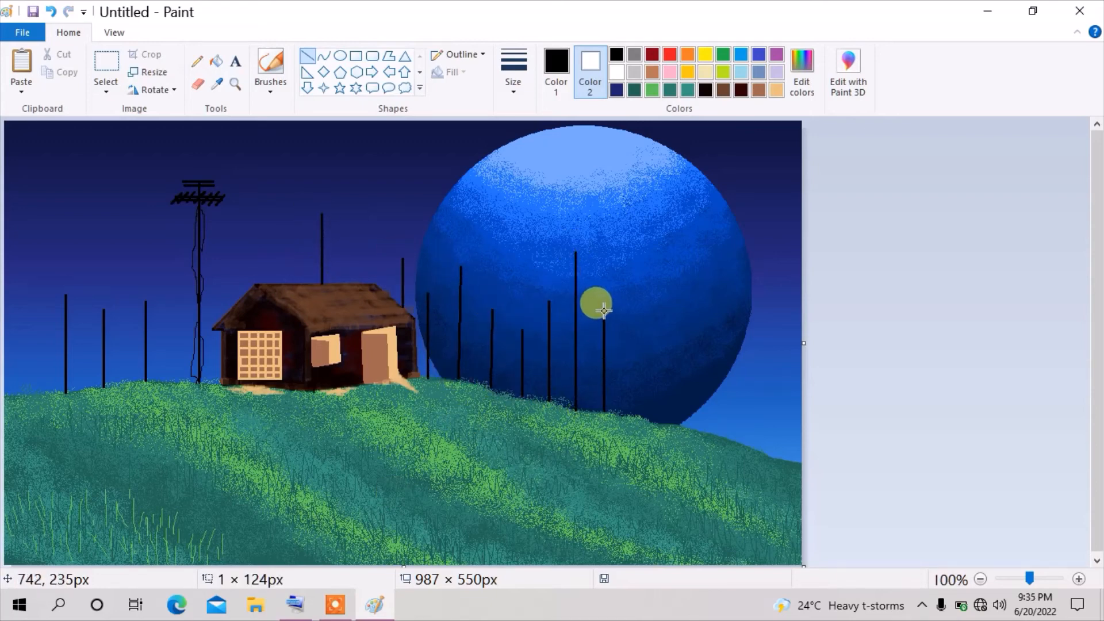
{"action": "left_click_drag", "start_coordinate": [635, 415], "coordinate": [635, 293]}
{"action": "left_click_drag", "start_coordinate": [670, 425], "coordinate": [670, 342]}
{"action": "left_click_drag", "start_coordinate": [703, 429], "coordinate": [703, 365]}
{"action": "left_click_drag", "start_coordinate": [733, 443], "coordinate": [733, 340]}
{"action": "mouse_move", "coordinate": [758, 450]}
{"action": "left_mouse_down"}
{"action": "mouse_move", "coordinate": [758, 389]}
{"action": "mouse_move", "coordinate": [783, 376]}
{"action": "left_mouse_up"}
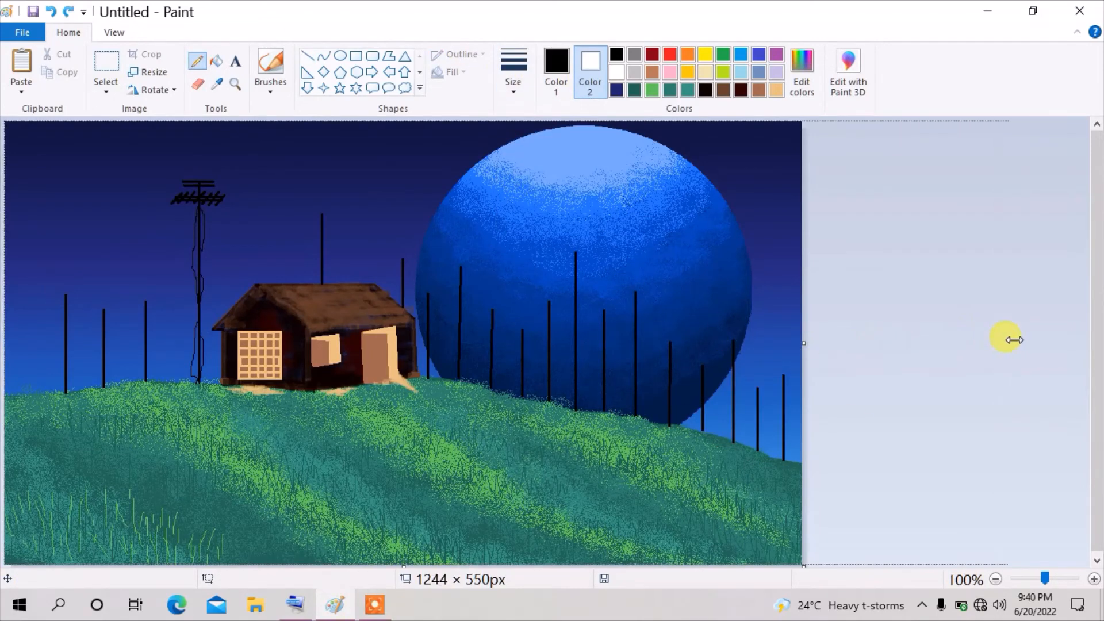
Widen the canvas to 1285 × 550 px and draw a thicker black vertical trunk about 230 px tall in the blank area.
{"action": "left_click_drag", "start_coordinate": [1010, 338], "coordinate": [1043, 343]}
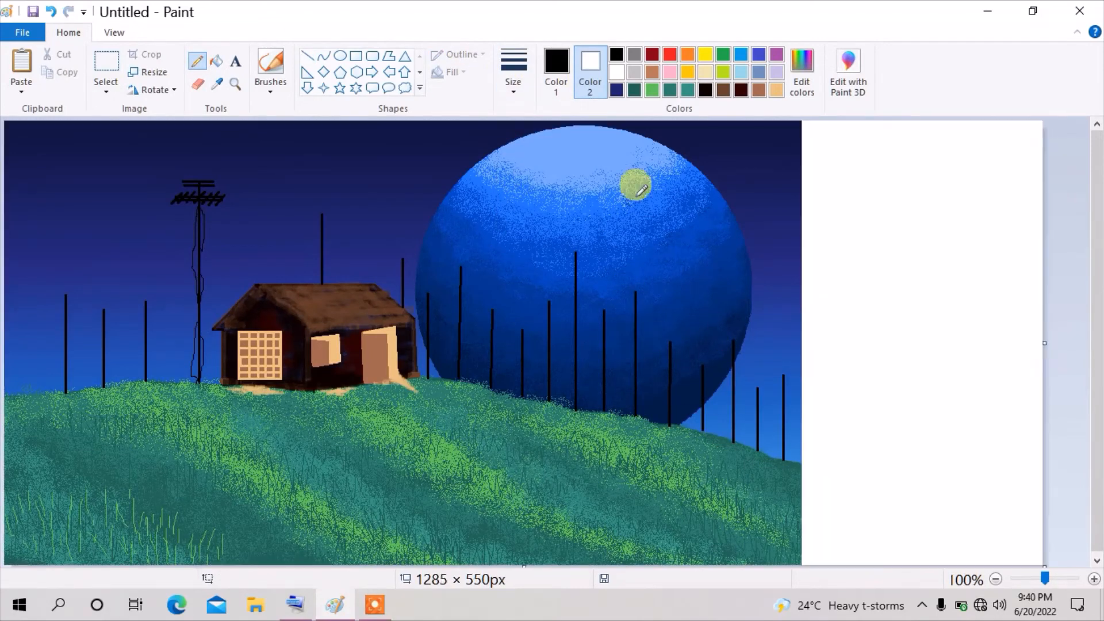
{"action": "left_click", "coordinate": [309, 57]}
{"action": "left_click", "coordinate": [513, 72]}
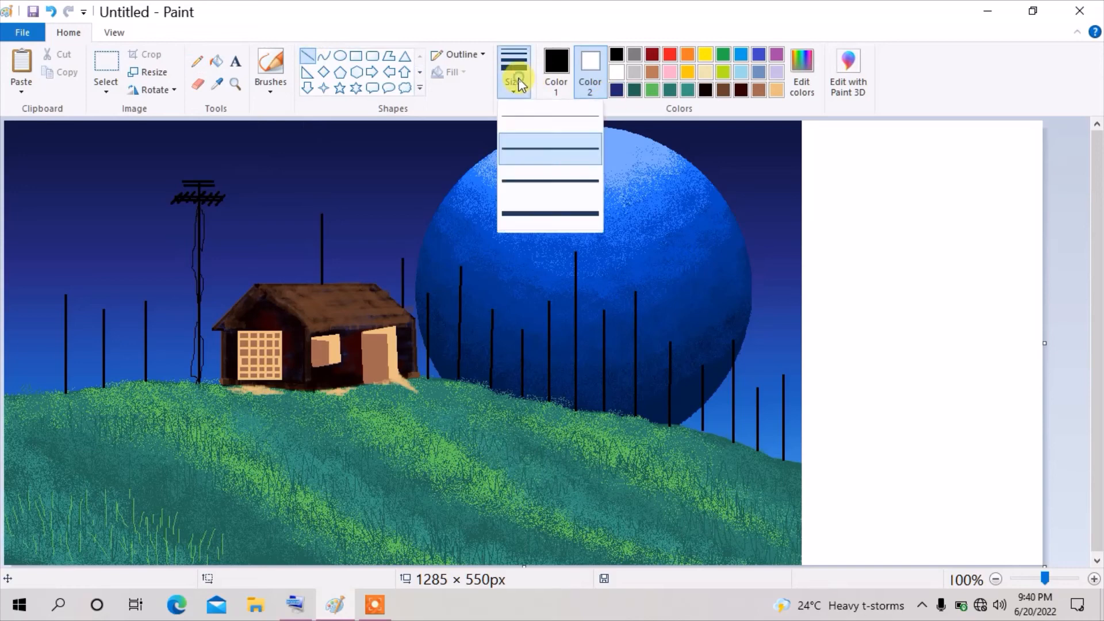
{"action": "left_click", "coordinate": [525, 180]}
{"action": "left_click_drag", "start_coordinate": [892, 259], "coordinate": [891, 433]}
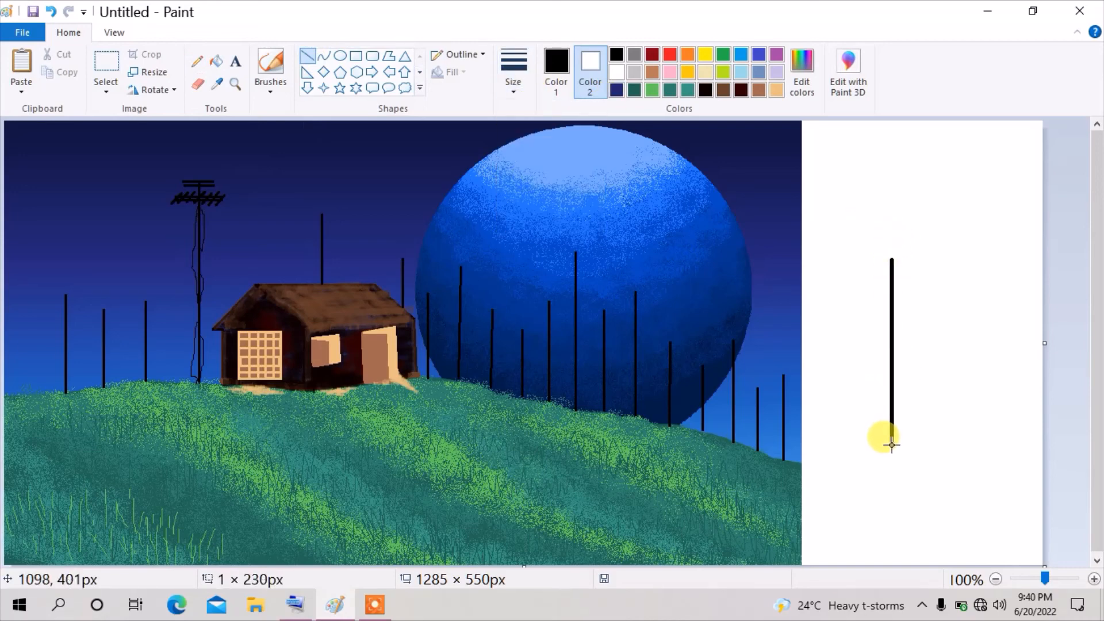
{"action": "left_click", "coordinate": [916, 459]}
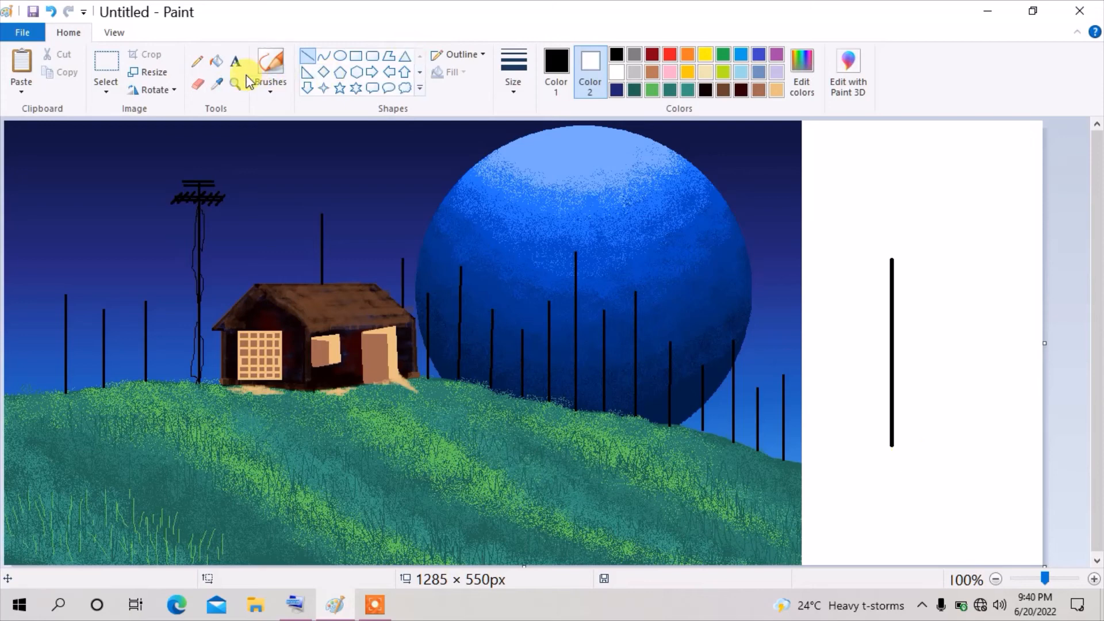
Scribble black pine branches down the trunk with a thicker Pencil, widening towards the base and undoing stray strokes.
{"action": "left_click", "coordinate": [196, 65]}
{"action": "left_click", "coordinate": [514, 69]}
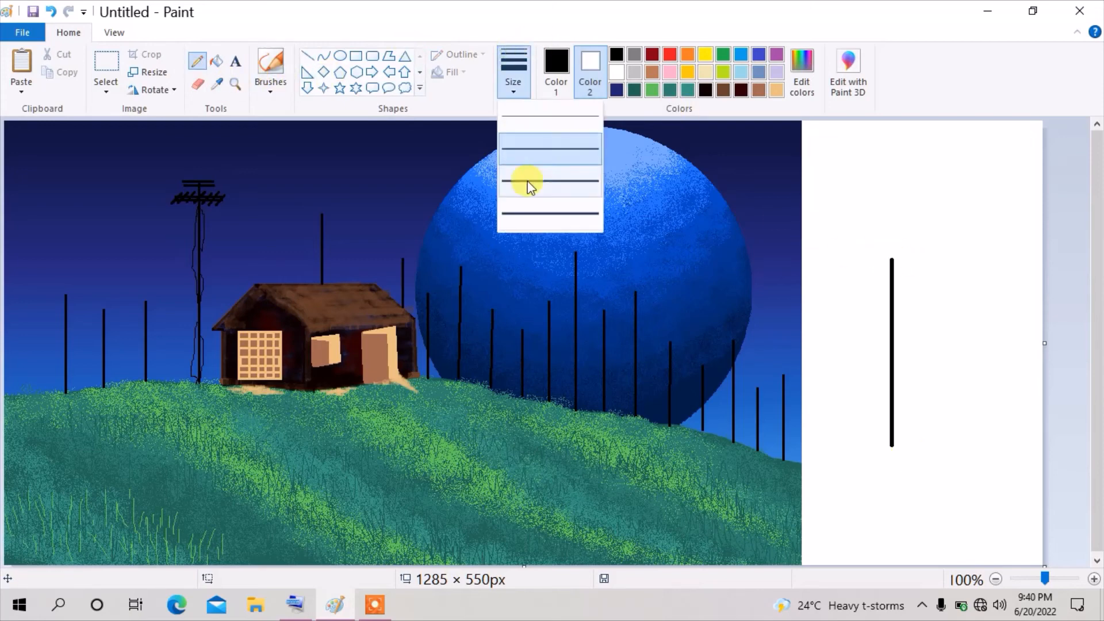
{"action": "left_click", "coordinate": [527, 180]}
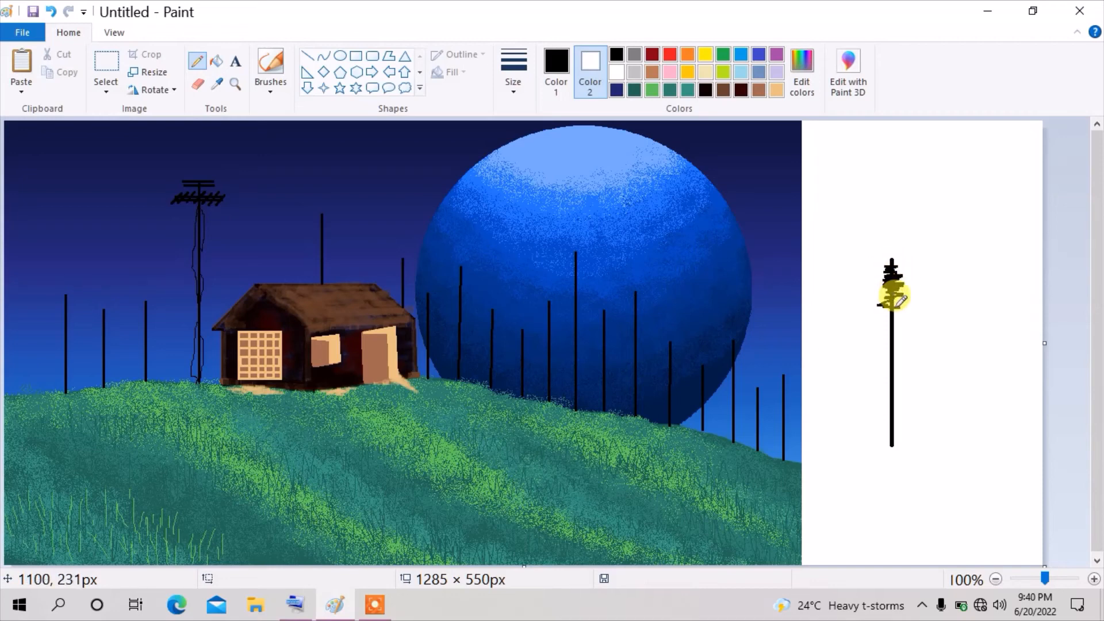
{"action": "mouse_move", "coordinate": [892, 301]}
{"action": "left_mouse_down"}
{"action": "mouse_move", "coordinate": [895, 425]}
{"action": "mouse_move", "coordinate": [880, 366]}
{"action": "left_mouse_up"}
{"action": "key", "text": "ctrl+z"}
{"action": "left_click_drag", "start_coordinate": [890, 302], "coordinate": [893, 331]}
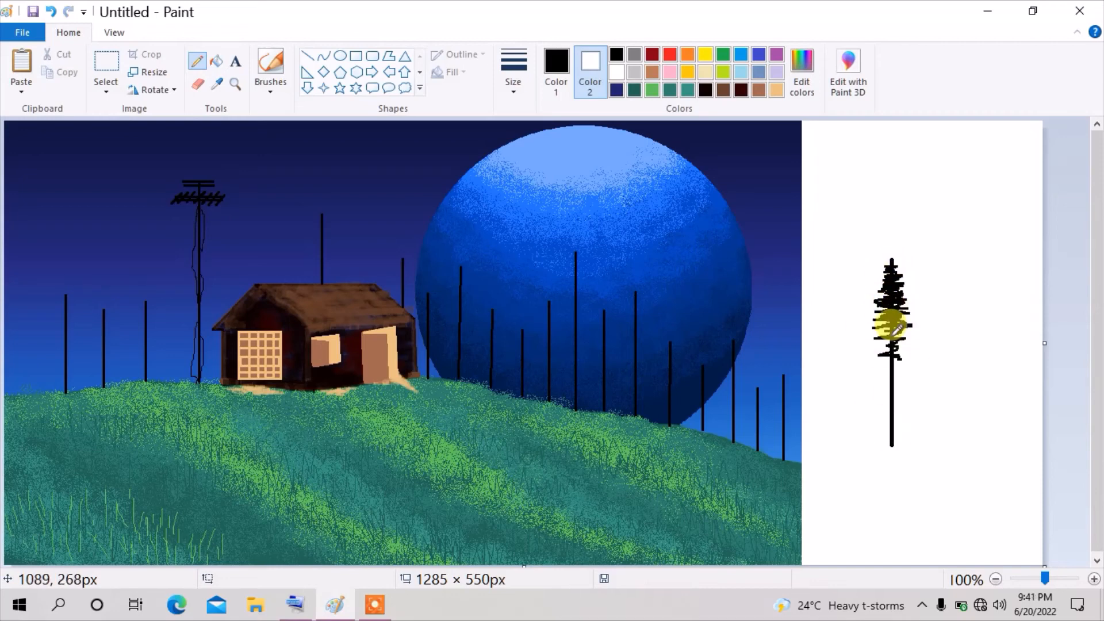
{"action": "mouse_move", "coordinate": [901, 376]}
{"action": "left_mouse_down"}
{"action": "mouse_move", "coordinate": [877, 444]}
{"action": "mouse_move", "coordinate": [879, 410]}
{"action": "mouse_move", "coordinate": [912, 414]}
{"action": "mouse_move", "coordinate": [882, 369]}
{"action": "mouse_move", "coordinate": [907, 382]}
{"action": "mouse_move", "coordinate": [872, 383]}
{"action": "mouse_move", "coordinate": [903, 404]}
{"action": "mouse_move", "coordinate": [915, 371]}
{"action": "mouse_move", "coordinate": [896, 437]}
{"action": "mouse_move", "coordinate": [916, 424]}
{"action": "mouse_move", "coordinate": [888, 431]}
{"action": "mouse_move", "coordinate": [904, 390]}
{"action": "left_mouse_up"}
{"action": "key", "text": "ctrl+z"}
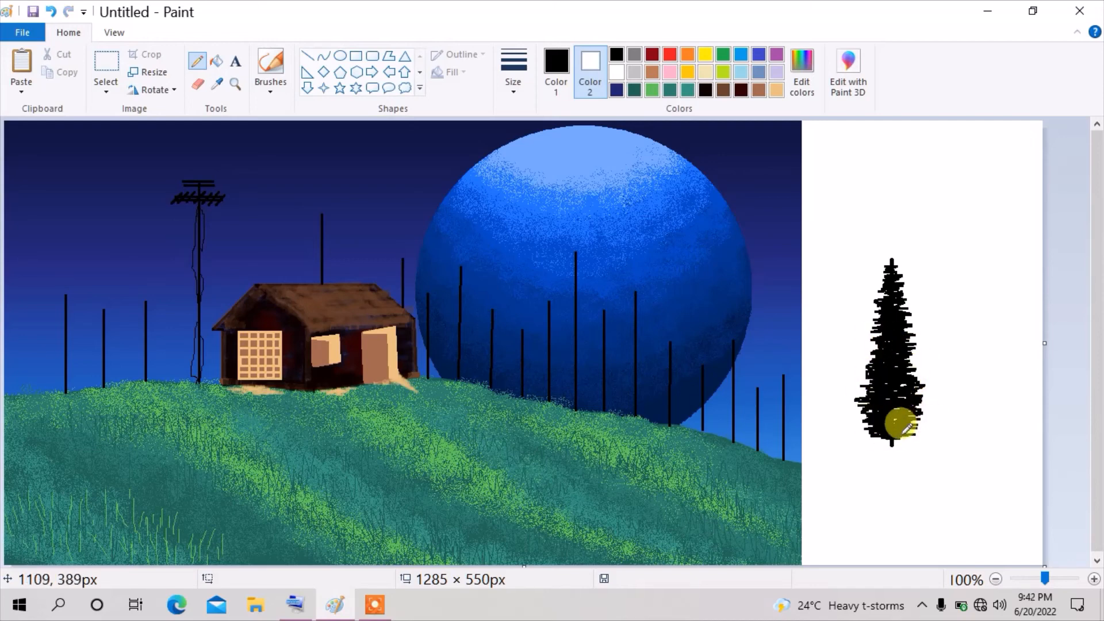
Select the pine tree with a rectangular selection, copy it and bring it over to the leftmost pole.
{"action": "left_click", "coordinate": [106, 86]}
{"action": "left_click", "coordinate": [144, 128]}
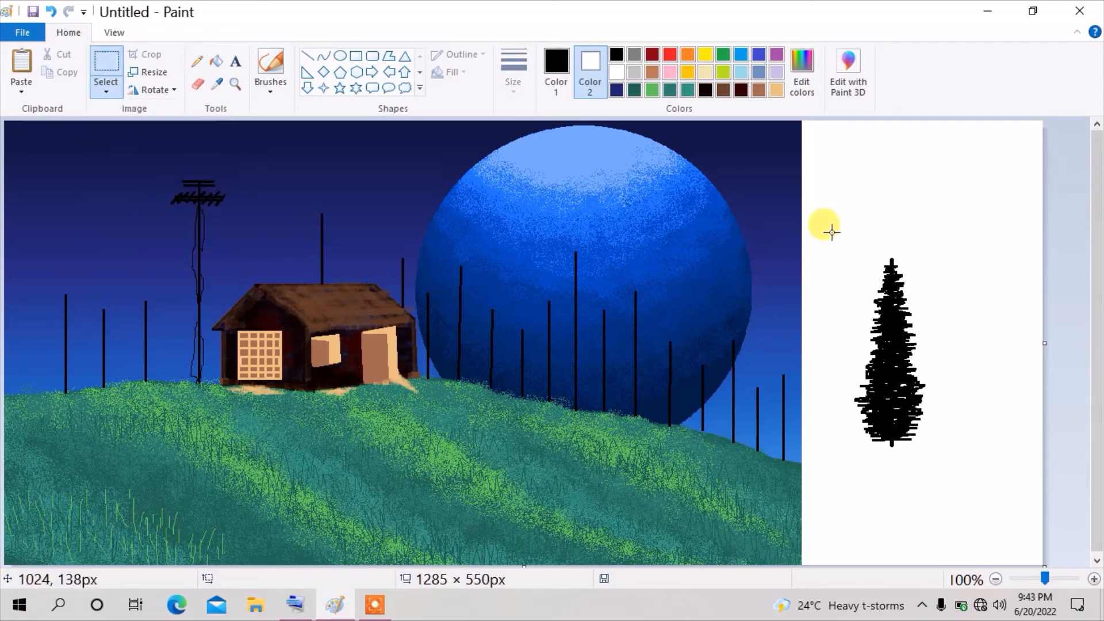
{"action": "left_click_drag", "start_coordinate": [832, 231], "coordinate": [946, 462]}
{"action": "mouse_move", "coordinate": [906, 367]}
{"action": "left_mouse_down"}
{"action": "mouse_move", "coordinate": [899, 352]}
{"action": "mouse_move", "coordinate": [74, 328]}
{"action": "left_mouse_up"}
{"action": "right_click", "coordinate": [913, 365]}
{"action": "left_click", "coordinate": [927, 394]}
Scale the pine down and narrow it to fit over the leftmost pole on the hill.
{"action": "left_click_drag", "start_coordinate": [68, 180], "coordinate": [68, 285]}
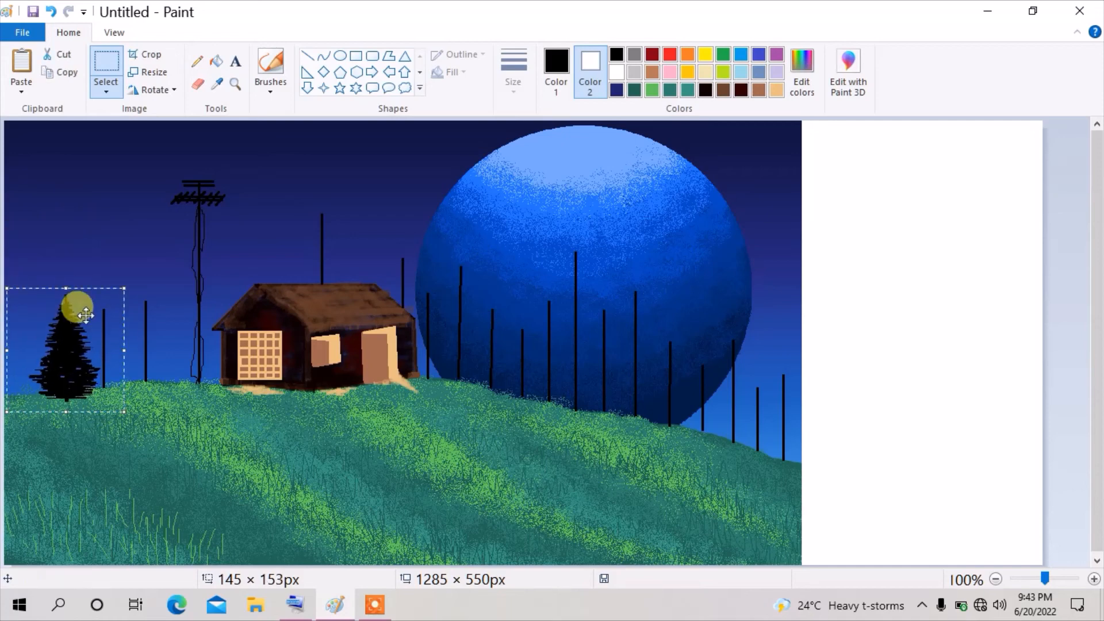
{"action": "left_click_drag", "start_coordinate": [125, 350], "coordinate": [70, 349]}
{"action": "left_click_drag", "start_coordinate": [66, 282], "coordinate": [66, 273]}
{"action": "left_click_drag", "start_coordinate": [66, 406], "coordinate": [68, 378]}
{"action": "left_click", "coordinate": [153, 423]}
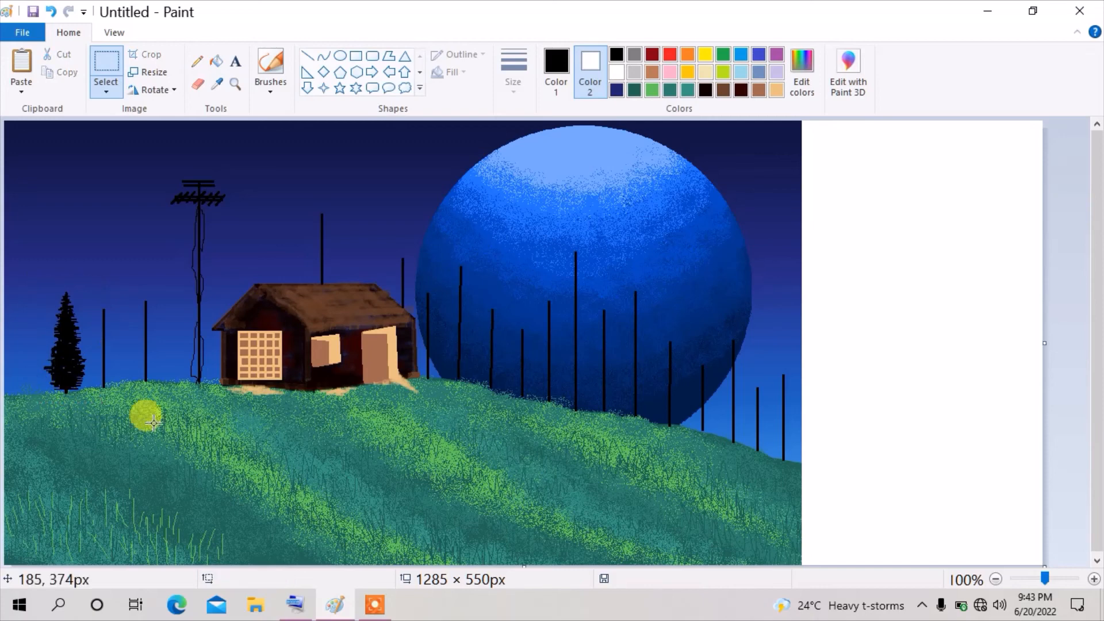
Reduce the canvas back to 987 × 550 px, removing the blank white area beside the painting.
{"action": "right_click", "coordinate": [95, 213]}
{"action": "left_click", "coordinate": [1079, 395]}
{"action": "left_click_drag", "start_coordinate": [1045, 345], "coordinate": [801, 362]}
Paste another copy of the pine, resize it and place it over the second pole from the left.
{"action": "right_click", "coordinate": [121, 196]}
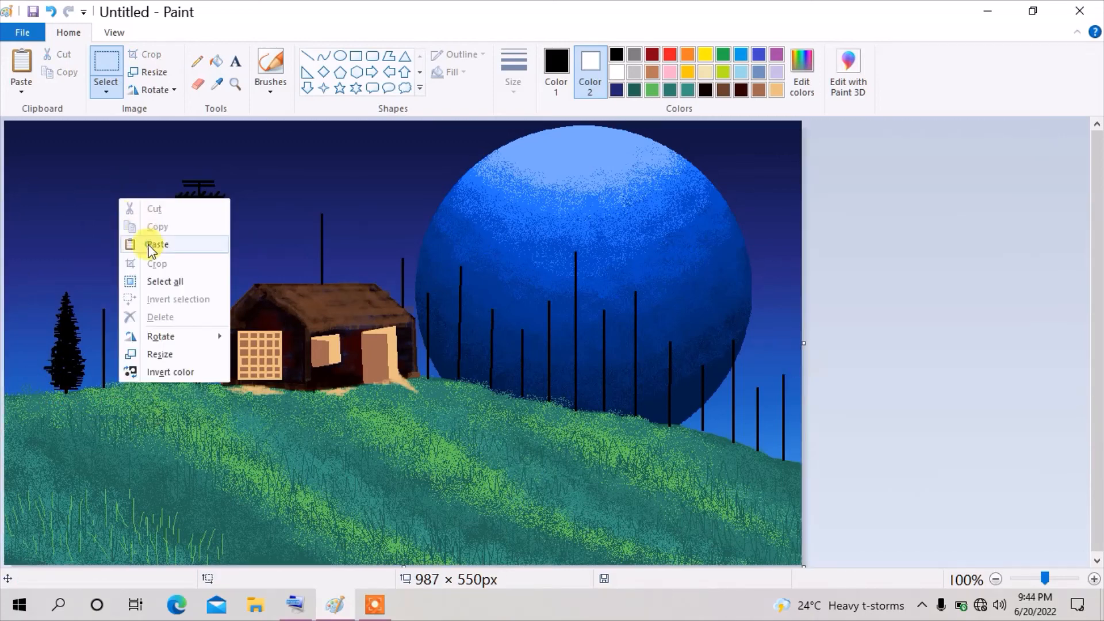
{"action": "left_click", "coordinate": [155, 244]}
{"action": "left_click_drag", "start_coordinate": [82, 232], "coordinate": [167, 244]}
{"action": "left_click_drag", "start_coordinate": [89, 131], "coordinate": [109, 205]}
{"action": "left_click_drag", "start_coordinate": [109, 206], "coordinate": [119, 212]}
{"action": "left_click_drag", "start_coordinate": [136, 269], "coordinate": [76, 303]}
{"action": "left_click", "coordinate": [207, 343]}
Fill the ridge between the second pole and the hut's front wall with resized pine copies of varied heights.
{"action": "left_click_drag", "start_coordinate": [80, 186], "coordinate": [109, 229]}
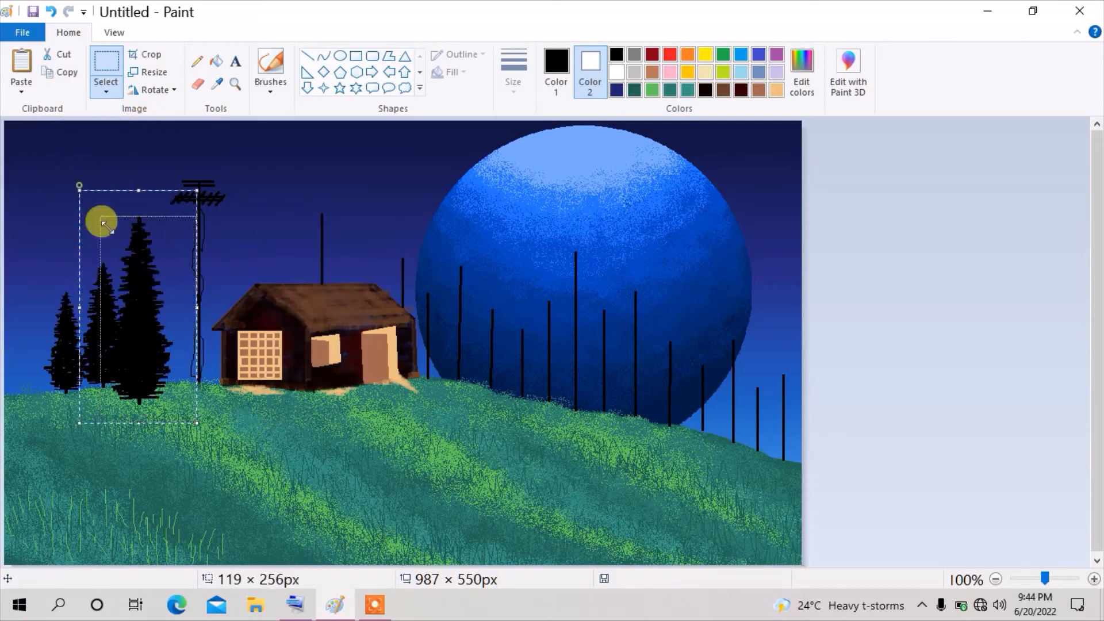
{"action": "left_click_drag", "start_coordinate": [309, 351], "coordinate": [112, 339]}
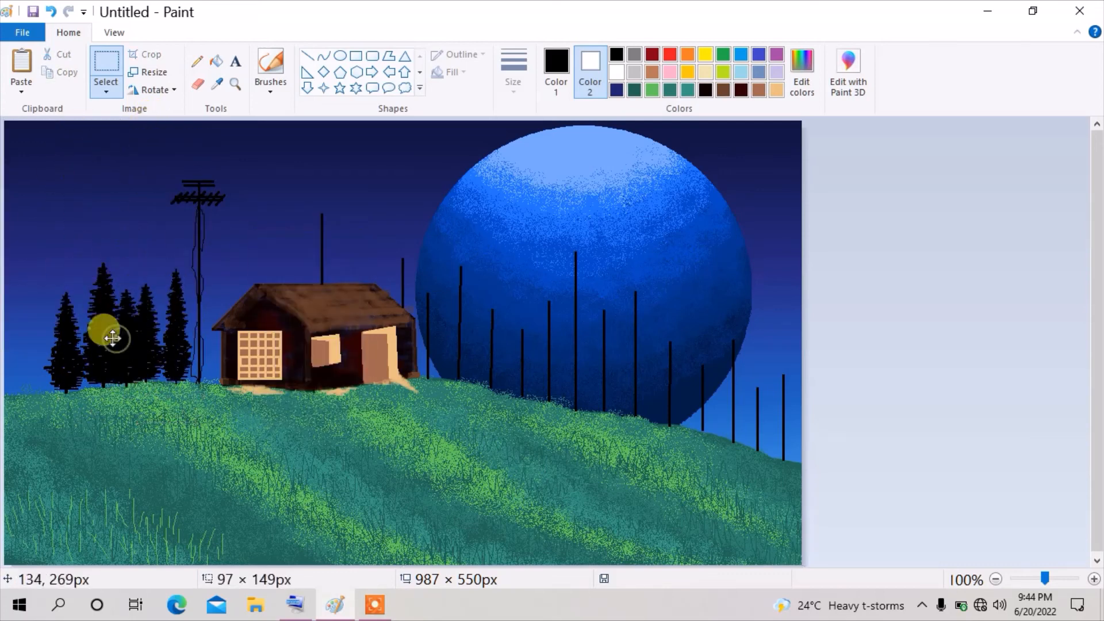
{"action": "right_click", "coordinate": [174, 360]}
{"action": "left_click", "coordinate": [201, 405]}
{"action": "left_click_drag", "start_coordinate": [58, 196], "coordinate": [214, 321]}
Paste resized pines over the two poles behind the roof and over the first two poles beyond the hut's side wall.
{"action": "right_click", "coordinate": [340, 246]}
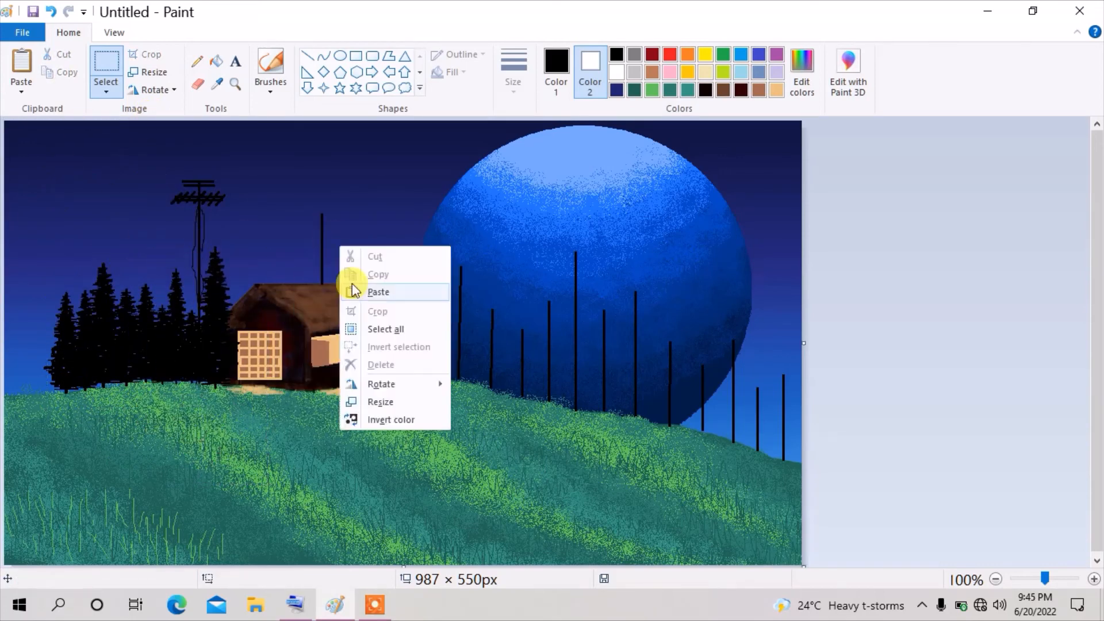
{"action": "left_click", "coordinate": [361, 293]}
{"action": "left_click_drag", "start_coordinate": [58, 195], "coordinate": [324, 220]}
{"action": "right_click", "coordinate": [404, 266]}
{"action": "left_click", "coordinate": [427, 311]}
{"action": "left_click_drag", "start_coordinate": [62, 230], "coordinate": [458, 298]}
{"action": "left_click_drag", "start_coordinate": [417, 298], "coordinate": [405, 279]}
{"action": "left_click_drag", "start_coordinate": [63, 230], "coordinate": [472, 295]}
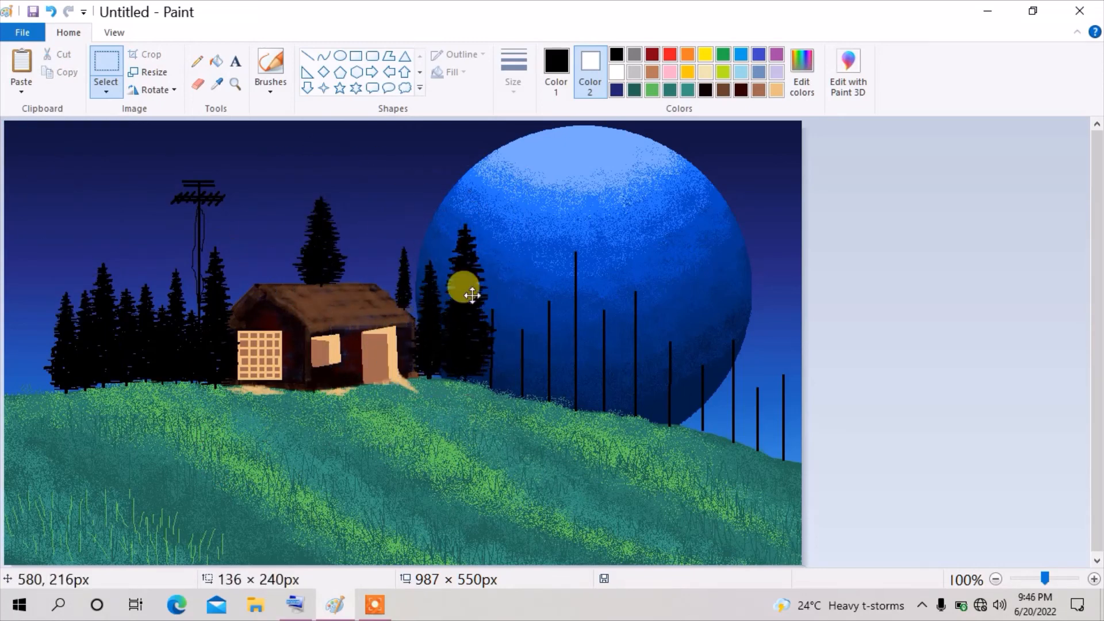
Paste resized pines over the poles along the ridge in front of the planet.
{"action": "left_click_drag", "start_coordinate": [568, 282], "coordinate": [496, 328]}
{"action": "left_click_drag", "start_coordinate": [62, 230], "coordinate": [546, 305]}
{"action": "left_click_drag", "start_coordinate": [485, 188], "coordinate": [486, 190]}
{"action": "right_click", "coordinate": [525, 213]}
{"action": "left_click", "coordinate": [549, 260]}
{"action": "left_click_drag", "start_coordinate": [63, 230], "coordinate": [637, 305]}
{"action": "left_click_drag", "start_coordinate": [579, 187], "coordinate": [602, 230]}
Cover the remaining poles down the ridge's right end with resized pine copies.
{"action": "left_click_drag", "start_coordinate": [62, 230], "coordinate": [733, 386]}
{"action": "right_click", "coordinate": [612, 423]}
{"action": "left_click", "coordinate": [635, 468]}
{"action": "left_click_drag", "start_coordinate": [62, 230], "coordinate": [667, 359]}
{"action": "left_click_drag", "start_coordinate": [609, 245], "coordinate": [656, 339]}
{"action": "left_click_drag", "start_coordinate": [684, 402], "coordinate": [757, 385]}
{"action": "left_click_drag", "start_coordinate": [667, 425], "coordinate": [770, 388]}
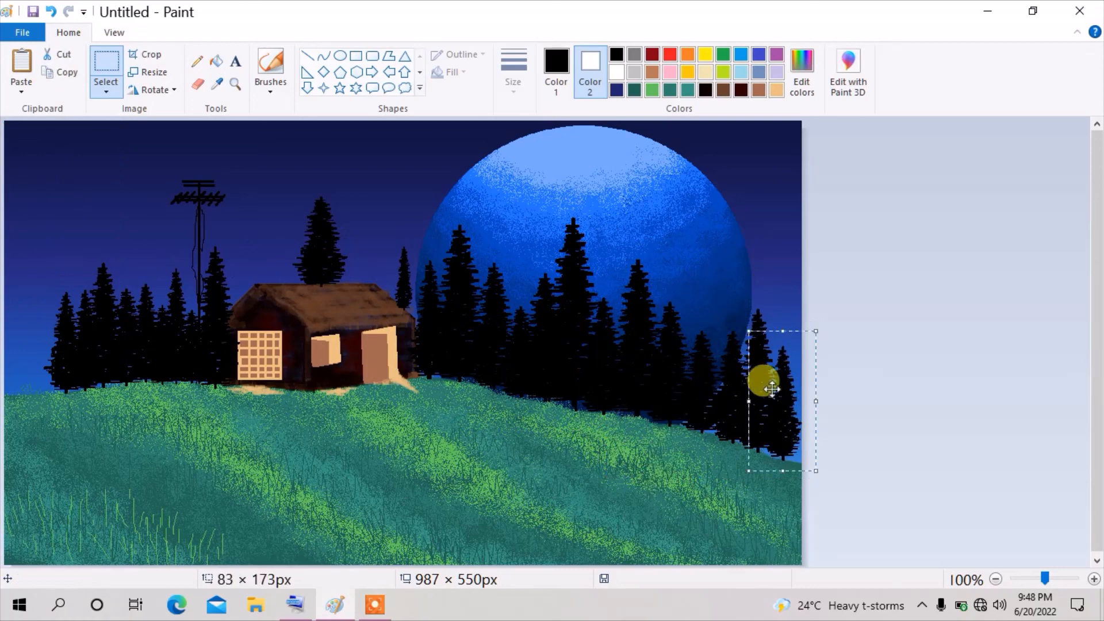
Brush black shading along the bases of the pines where they meet the grassy ridge.
{"action": "left_click", "coordinate": [275, 86]}
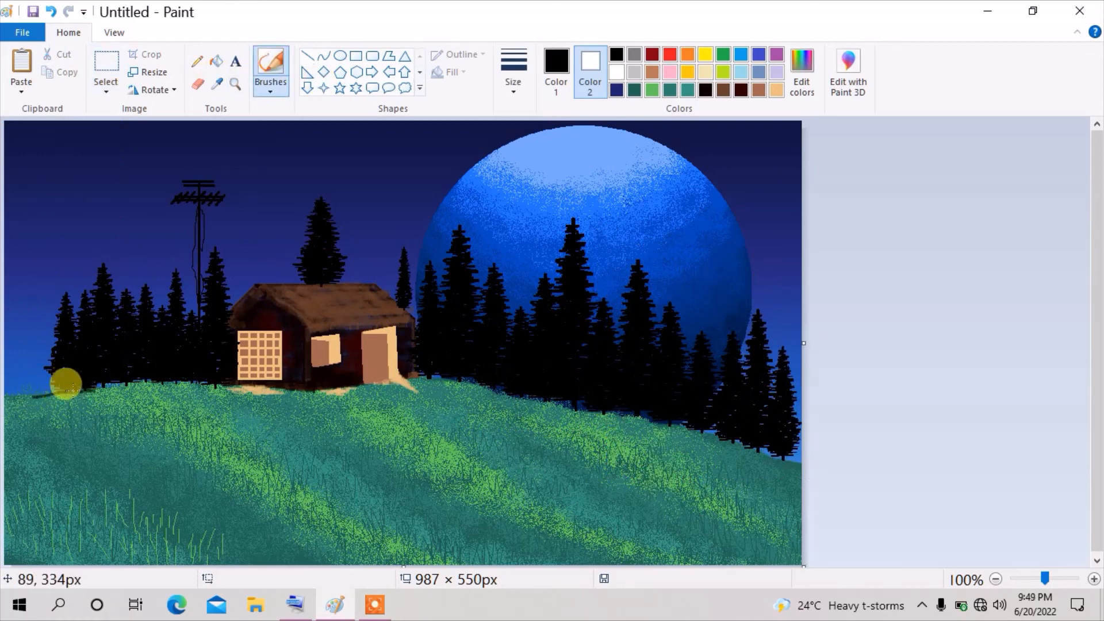
{"action": "mouse_move", "coordinate": [66, 384]}
{"action": "left_mouse_down"}
{"action": "mouse_move", "coordinate": [151, 372]}
{"action": "mouse_move", "coordinate": [493, 379]}
{"action": "mouse_move", "coordinate": [661, 411]}
{"action": "mouse_move", "coordinate": [772, 451]}
{"action": "mouse_move", "coordinate": [694, 429]}
{"action": "mouse_move", "coordinate": [714, 429]}
{"action": "left_mouse_up"}
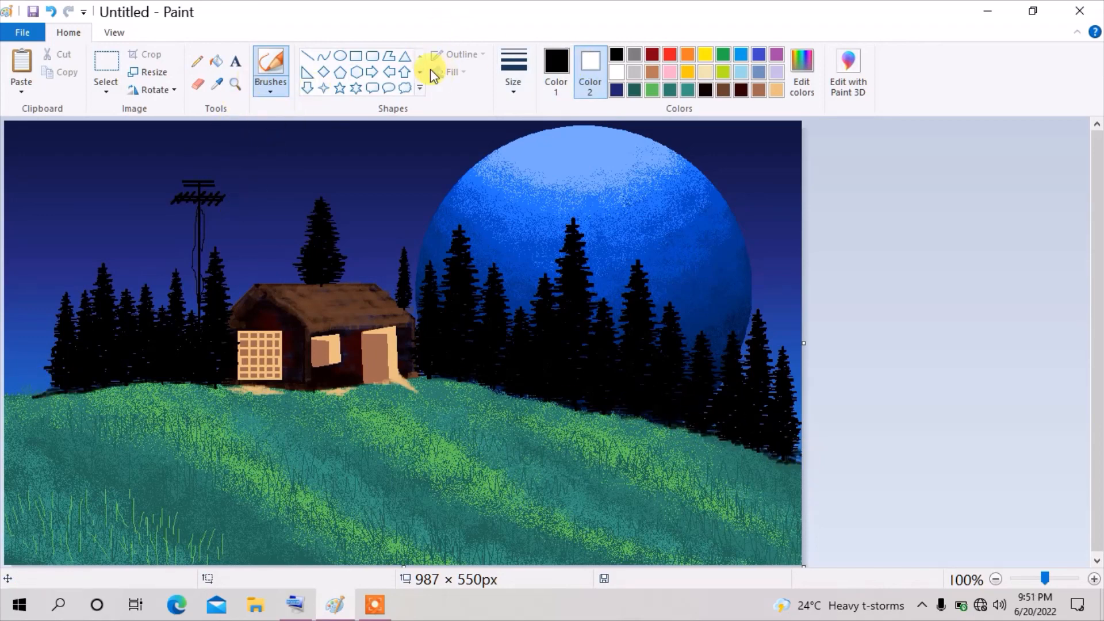
Dot large white round stars across the night sky, around the antenna, above the hut and on both sides of the planet.
{"action": "left_click", "coordinate": [616, 74]}
{"action": "left_click", "coordinate": [270, 89]}
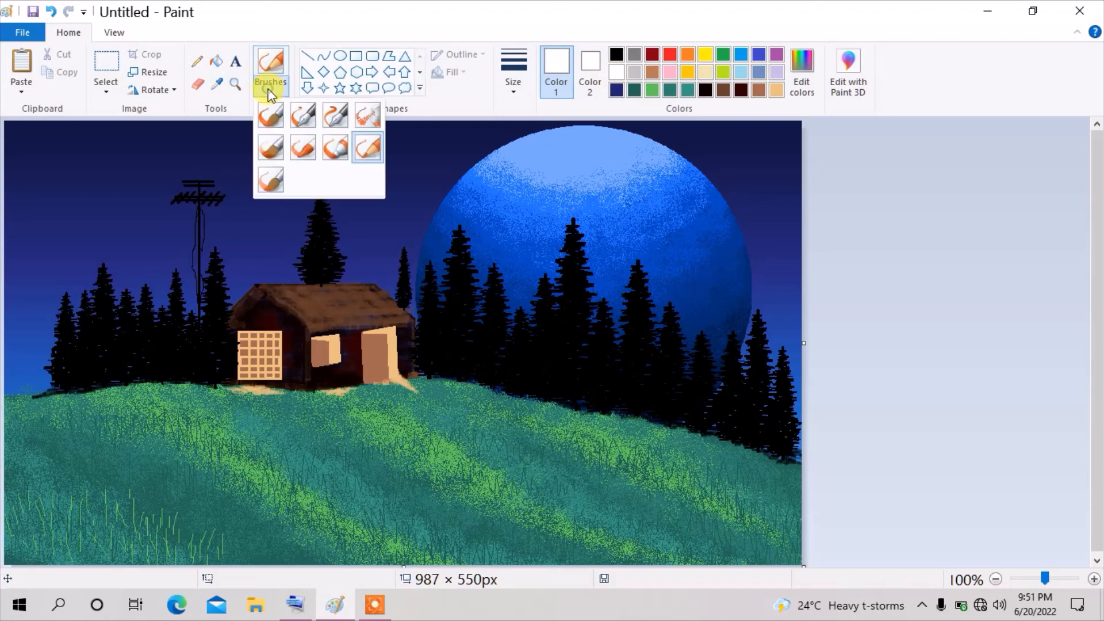
{"action": "left_click", "coordinate": [271, 114]}
{"action": "left_click", "coordinate": [514, 80]}
{"action": "left_click", "coordinate": [521, 190]}
{"action": "left_click", "coordinate": [75, 153]}
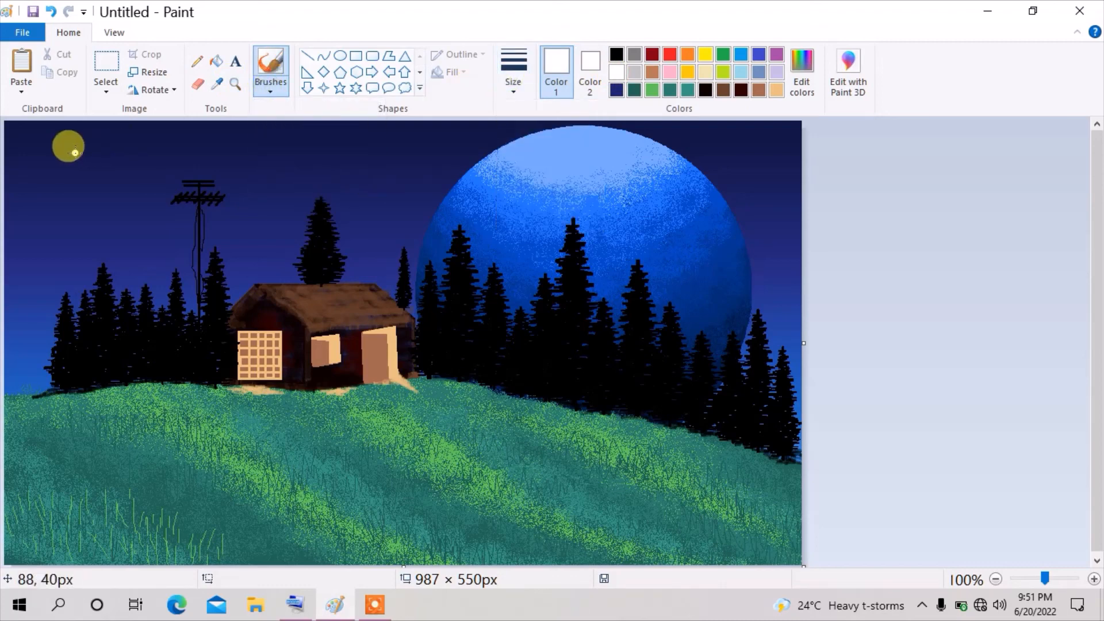
{"action": "left_click", "coordinate": [52, 205]}
{"action": "left_click", "coordinate": [134, 184]}
{"action": "left_click", "coordinate": [311, 167]}
{"action": "left_click", "coordinate": [258, 228]}
{"action": "left_click", "coordinate": [436, 150]}
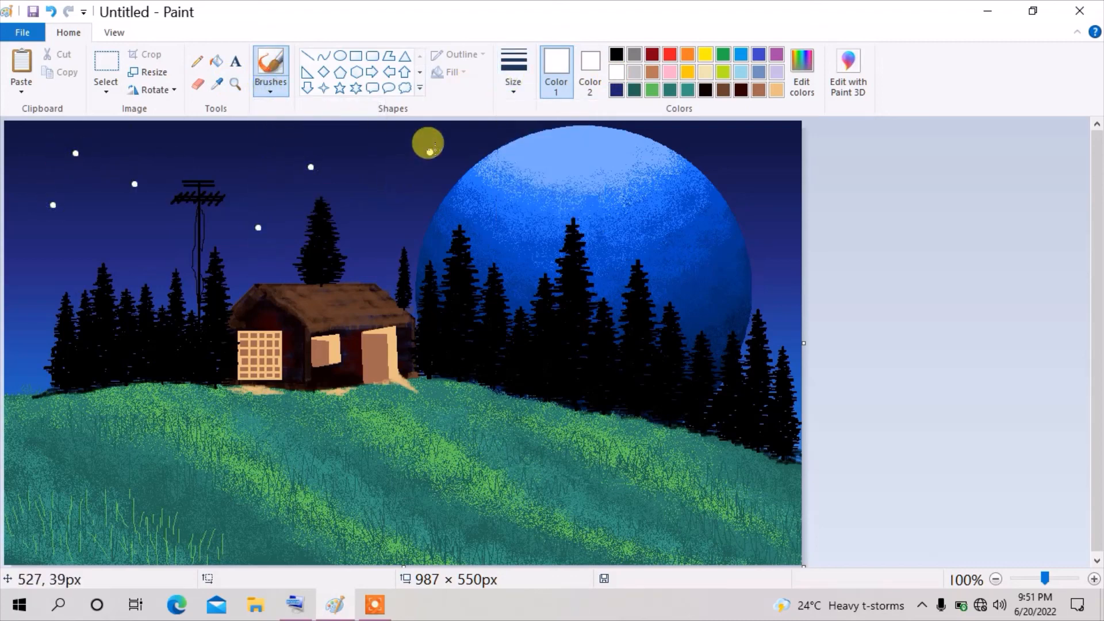
{"action": "left_click", "coordinate": [425, 170]}
{"action": "left_click", "coordinate": [746, 155]}
{"action": "left_click", "coordinate": [760, 188]}
{"action": "left_click", "coordinate": [777, 282]}
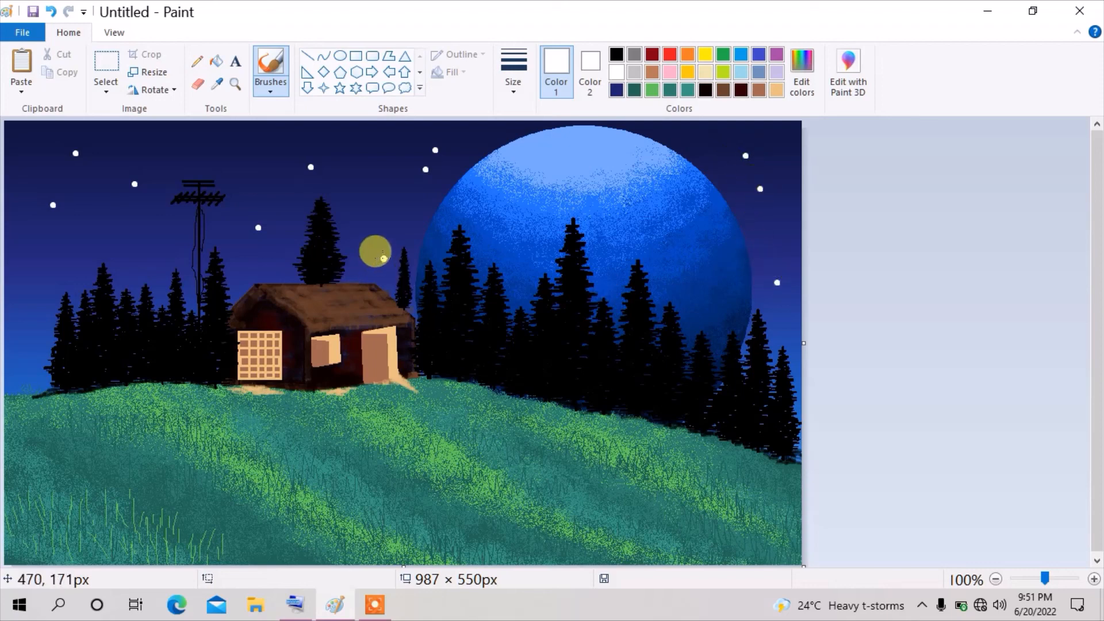
{"action": "left_click", "coordinate": [381, 257]}
{"action": "left_click", "coordinate": [27, 277]}
{"action": "left_click", "coordinate": [148, 257]}
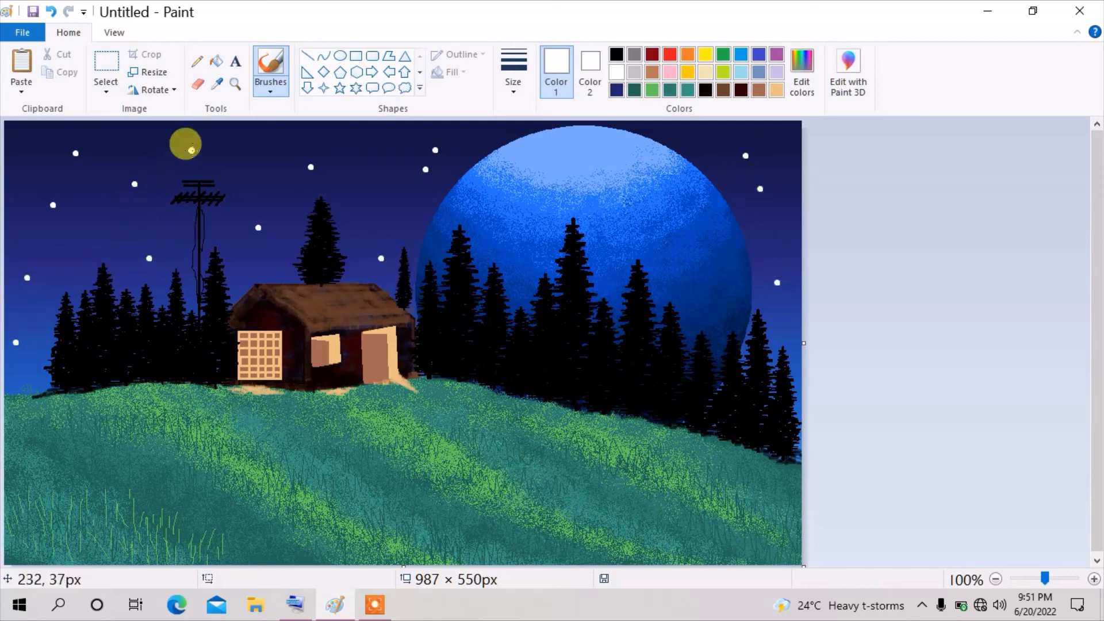
Scatter smaller white stars between the large ones on both sides of the planet, using a thinner brush size.
{"action": "left_click", "coordinate": [513, 73]}
{"action": "left_click", "coordinate": [550, 153]}
{"action": "left_click", "coordinate": [64, 141]}
{"action": "left_click", "coordinate": [47, 156]}
{"action": "left_click", "coordinate": [79, 168]}
{"action": "left_click", "coordinate": [95, 150]}
{"action": "left_click", "coordinate": [66, 209]}
{"action": "left_click", "coordinate": [41, 193]}
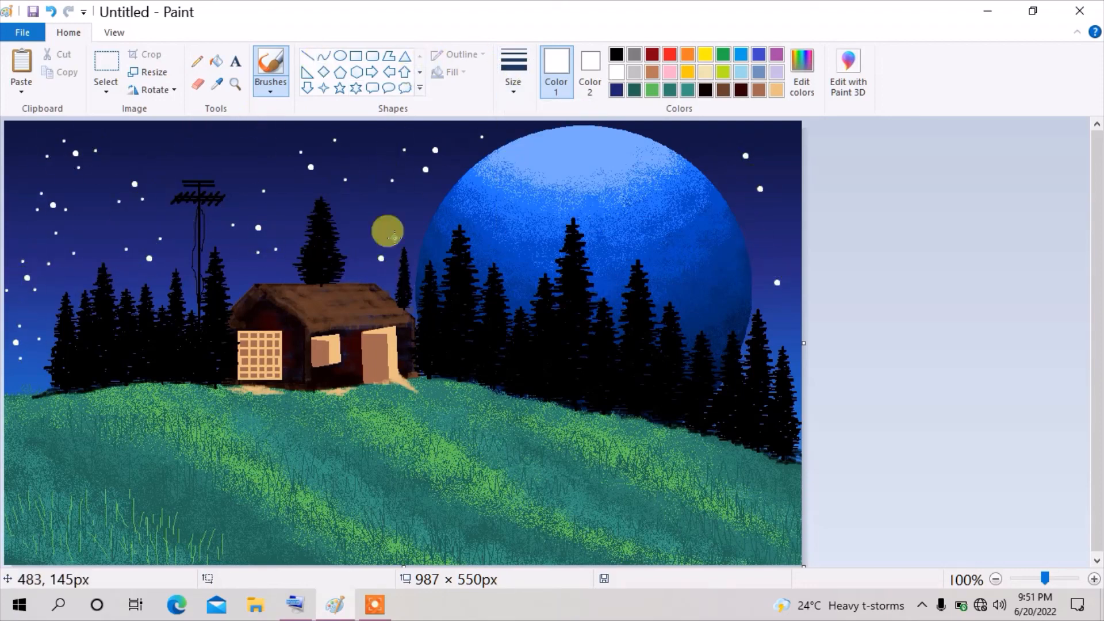
{"action": "left_click", "coordinate": [395, 238]}
{"action": "left_click", "coordinate": [360, 262]}
{"action": "left_click", "coordinate": [722, 145]}
{"action": "left_click", "coordinate": [755, 170]}
{"action": "left_click", "coordinate": [783, 148]}
{"action": "left_click", "coordinate": [775, 226]}
{"action": "left_click", "coordinate": [789, 280]}
Add tiny white specks among the existing stars beside the planet and above the antenna and hut.
{"action": "left_click", "coordinate": [271, 69]}
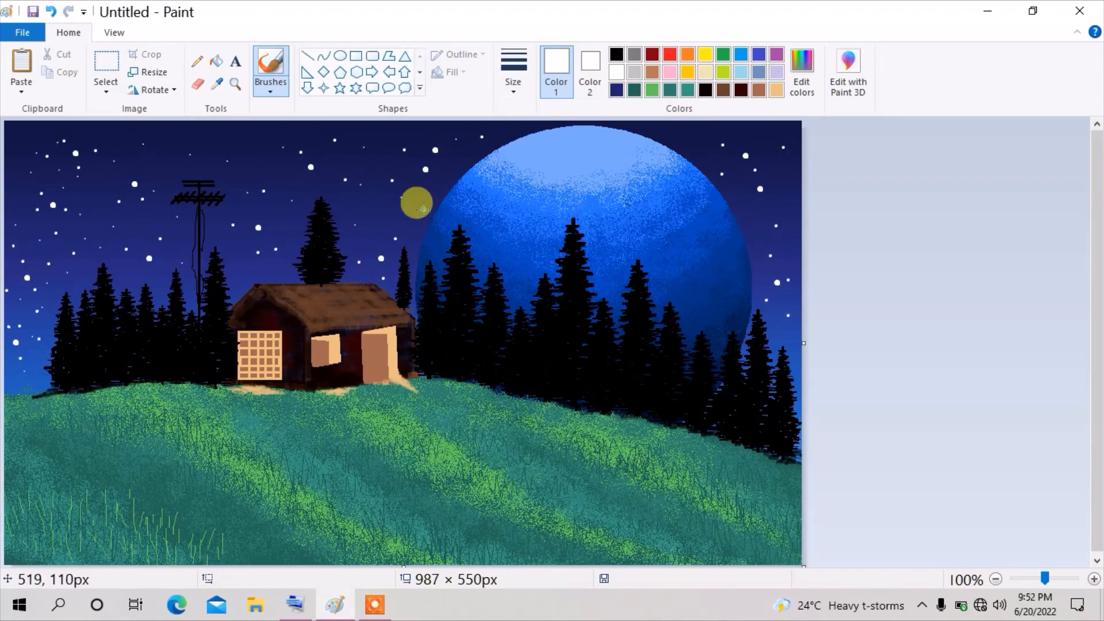
{"action": "left_click", "coordinate": [790, 250]}
{"action": "left_click", "coordinate": [430, 189]}
{"action": "left_click", "coordinate": [252, 155]}
{"action": "left_click", "coordinate": [198, 142]}
{"action": "left_click", "coordinate": [166, 144]}
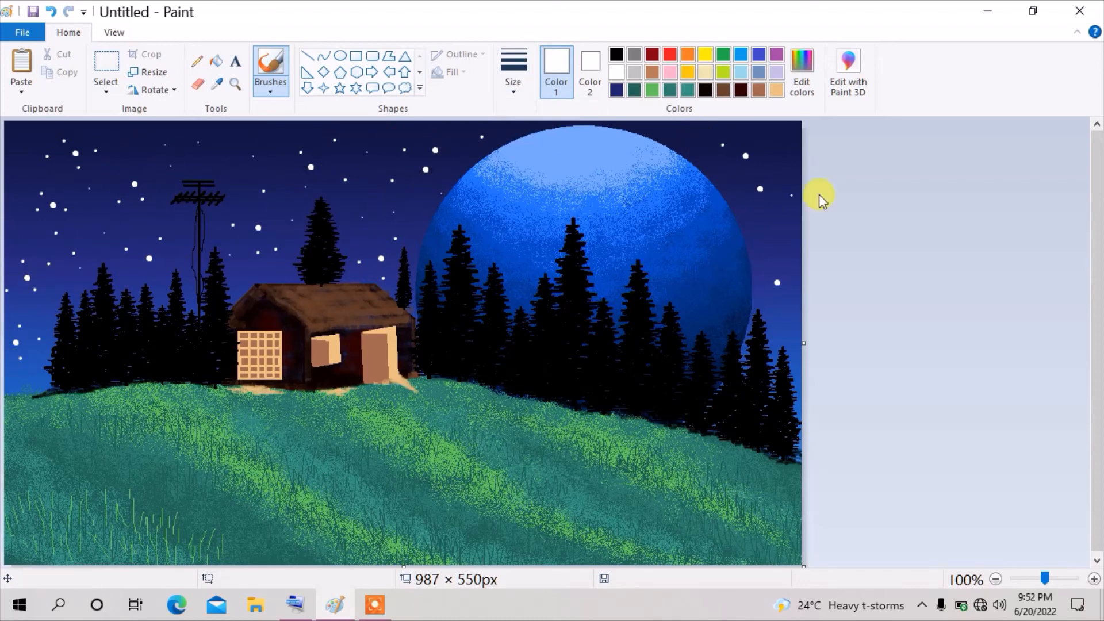
Sign the painting "Mukta art Gallery" in black 18-point Brush Script MT on the grass in the picture's lower right corner.
{"action": "left_click", "coordinate": [235, 62]}
{"action": "left_click", "coordinate": [647, 535]}
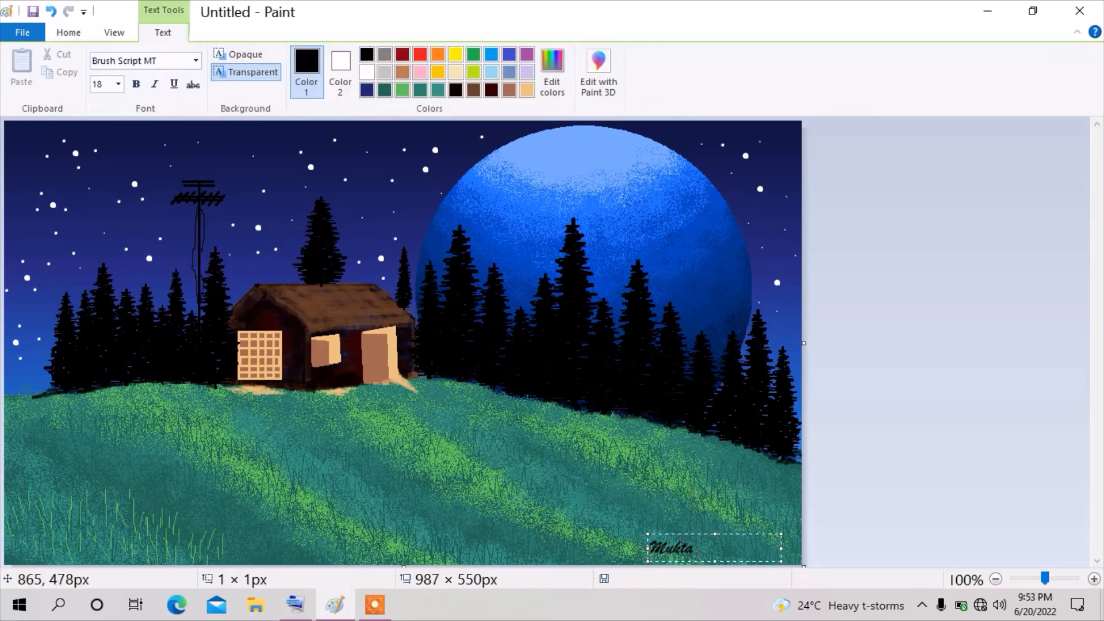
{"action": "left_click_drag", "start_coordinate": [682, 538], "coordinate": [715, 536]}
{"action": "left_click", "coordinate": [768, 453]}
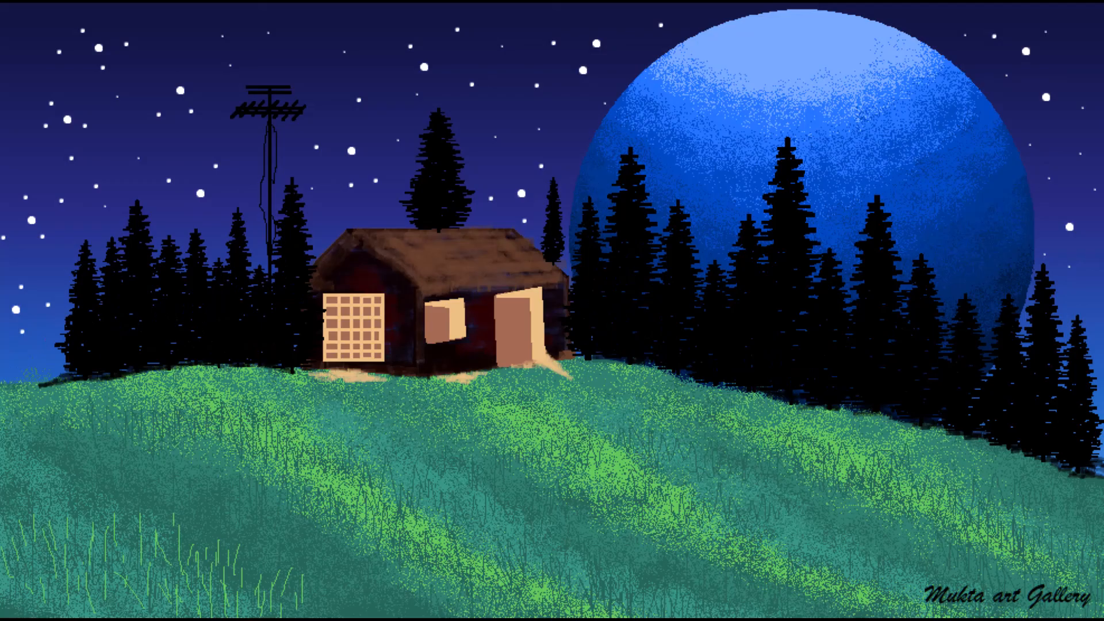